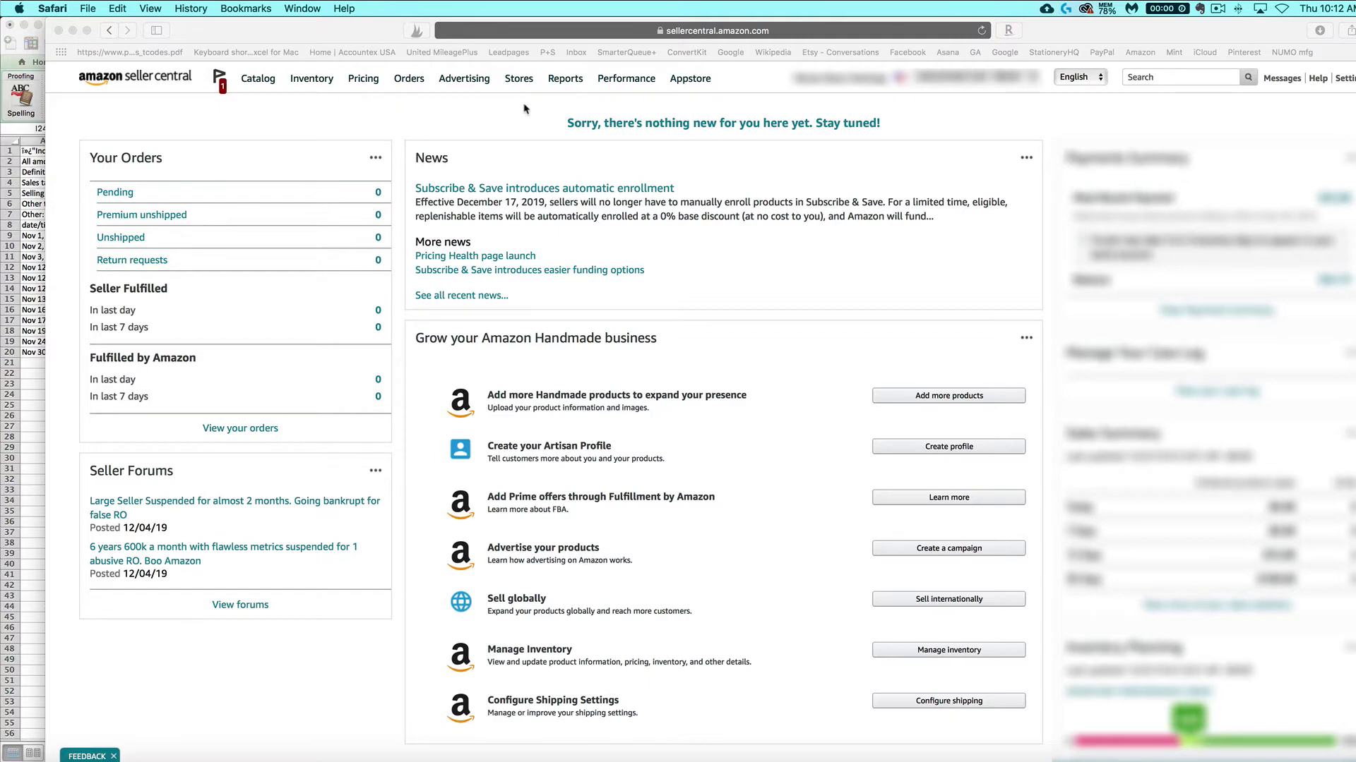
# Step: Go to the Payments Date Range Reports page in Amazon Seller Central
pyautogui.click(567, 84)
pyautogui.click(565, 83)
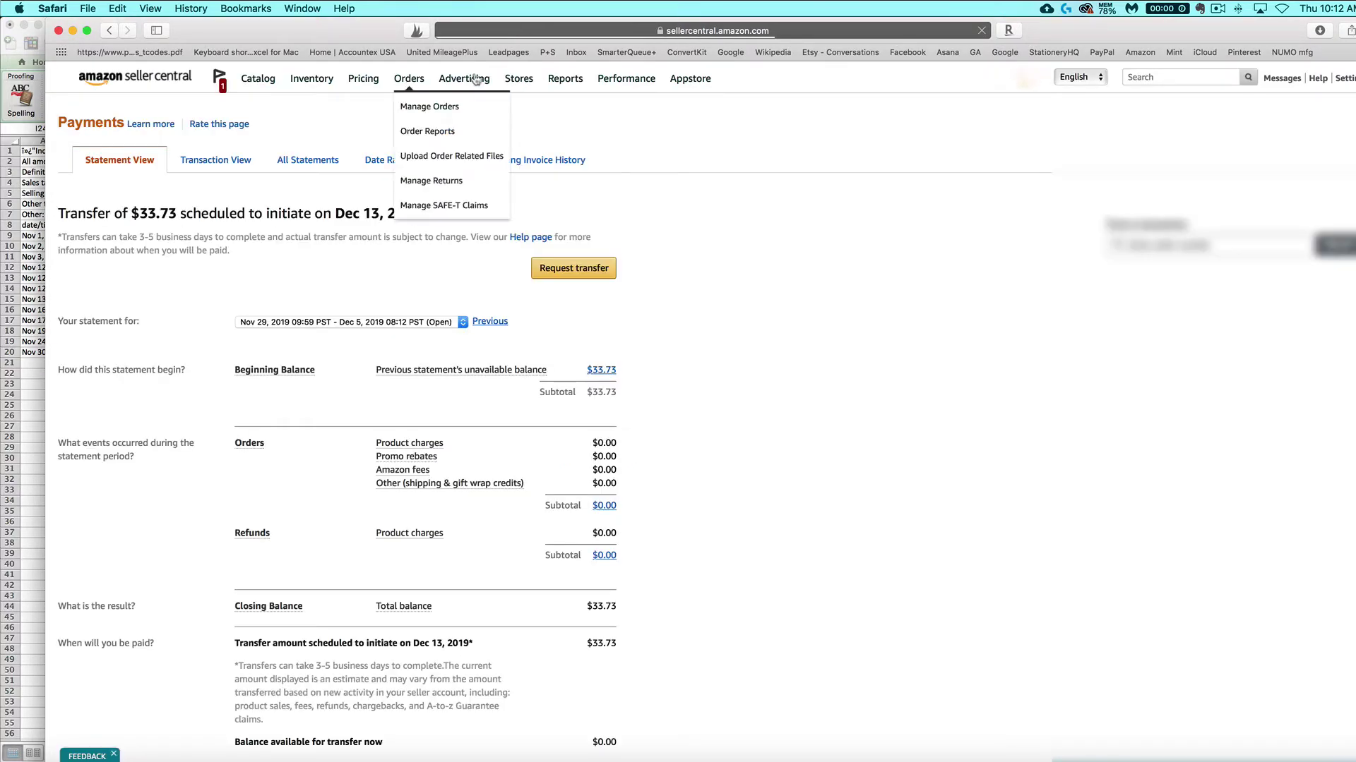
pyautogui.moveTo(564, 89)
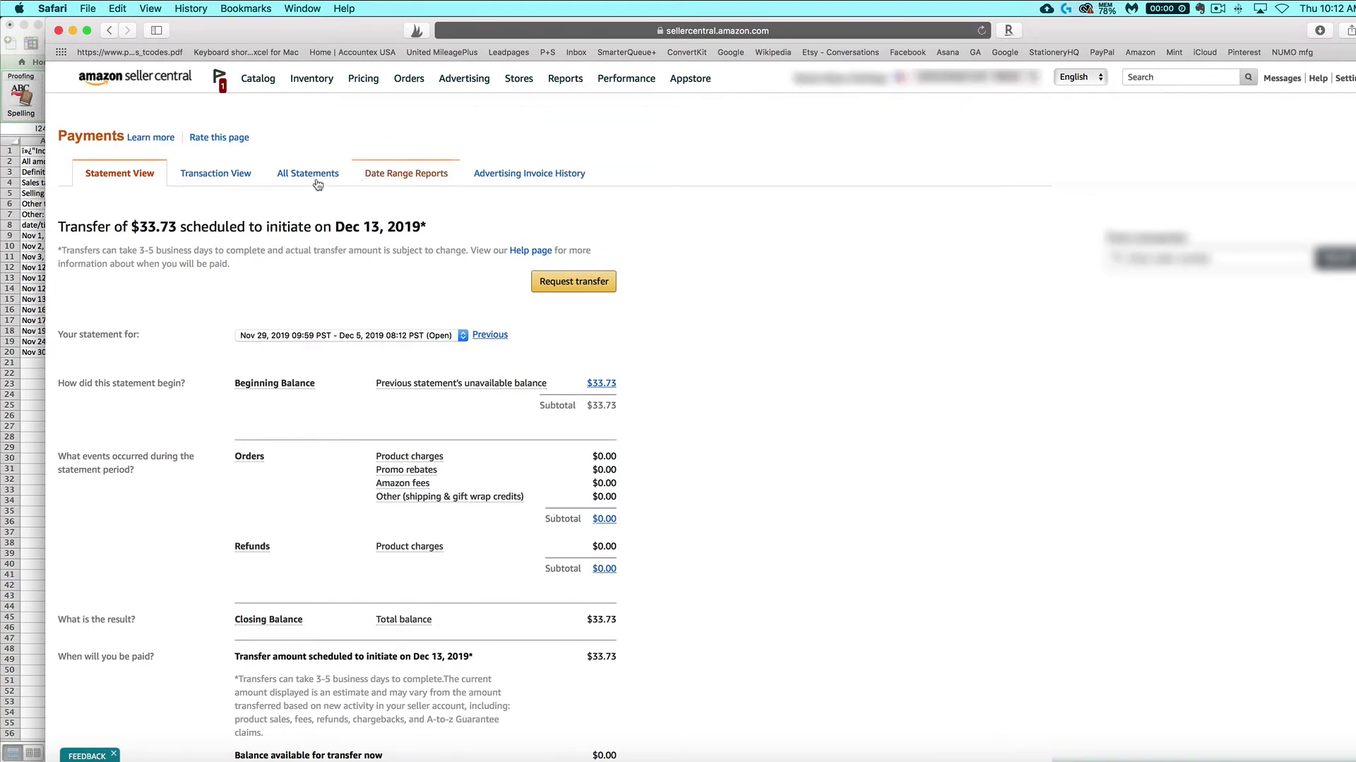
pyautogui.click(402, 178)
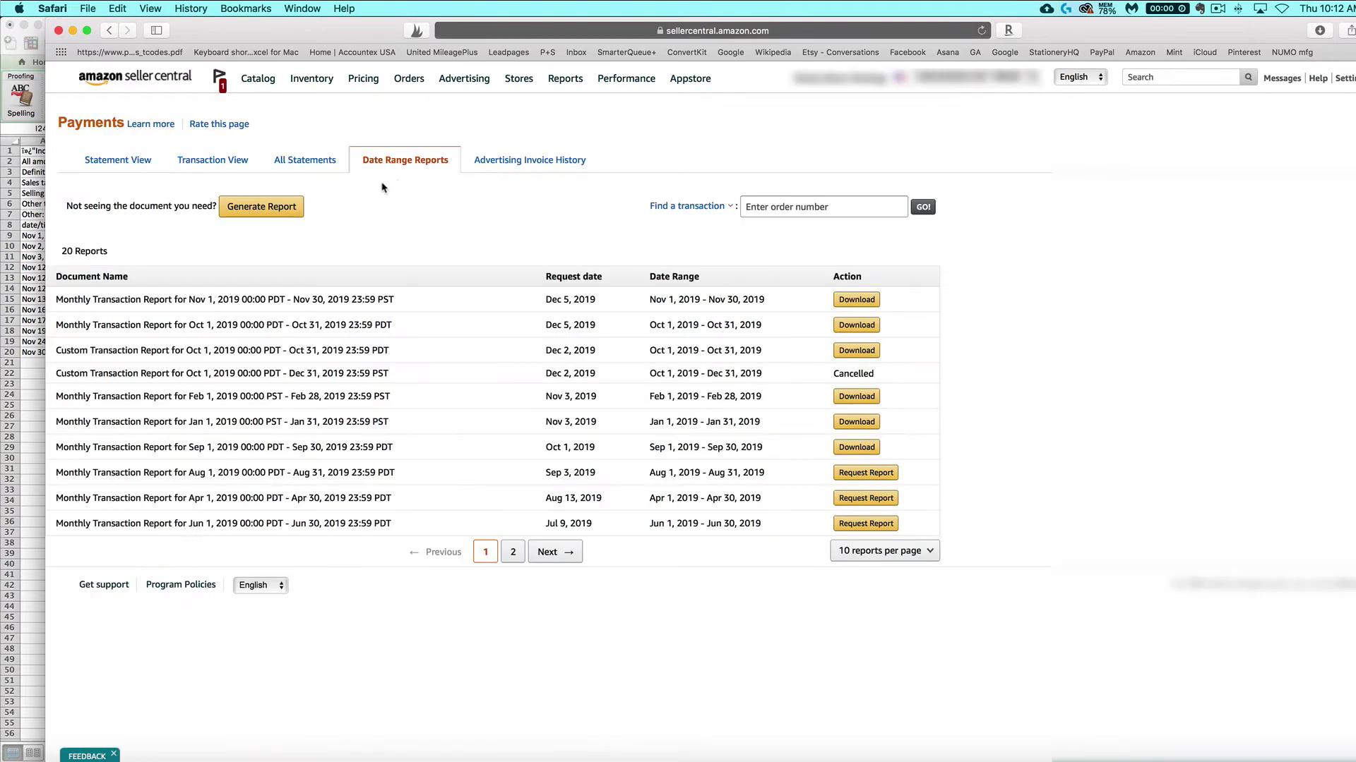
# Step: Generate a Transaction date range report for the month of September 2019
pyautogui.click(263, 208)
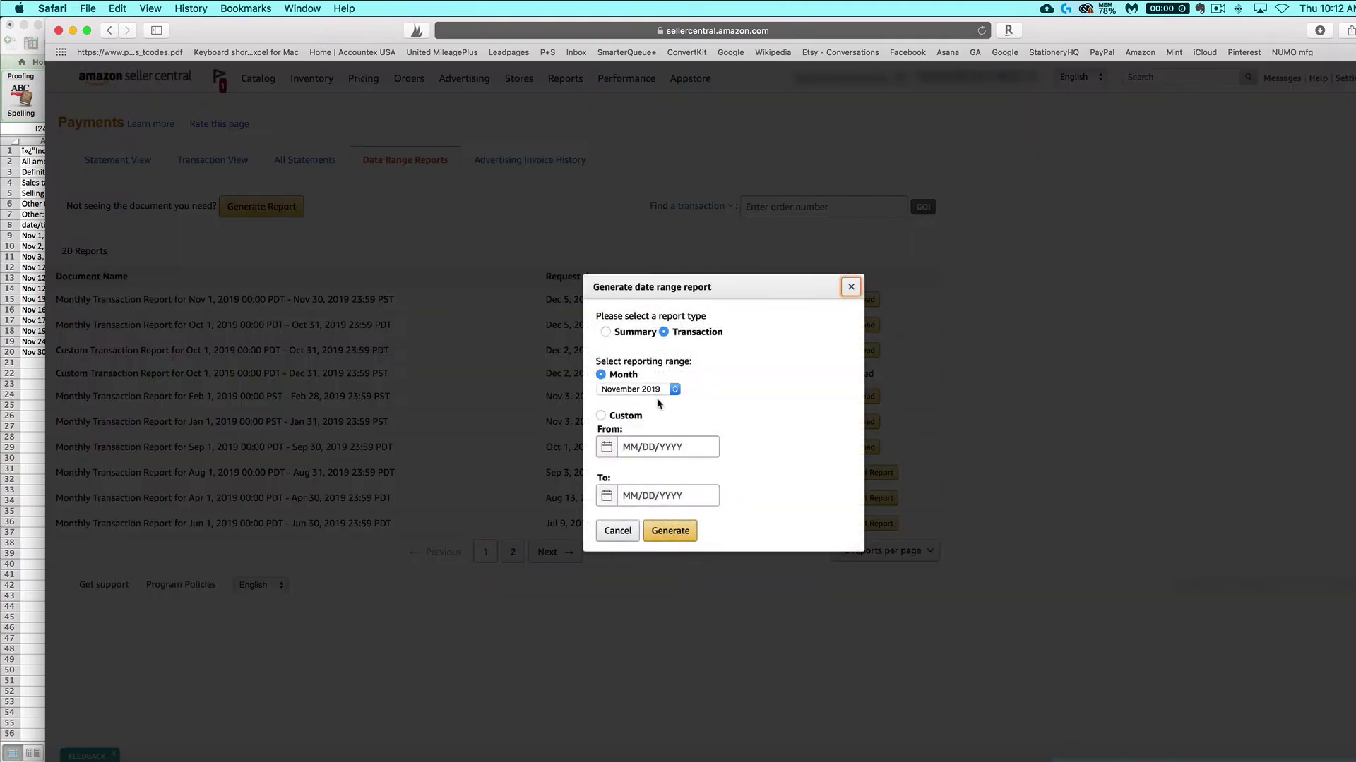
pyautogui.click(672, 389)
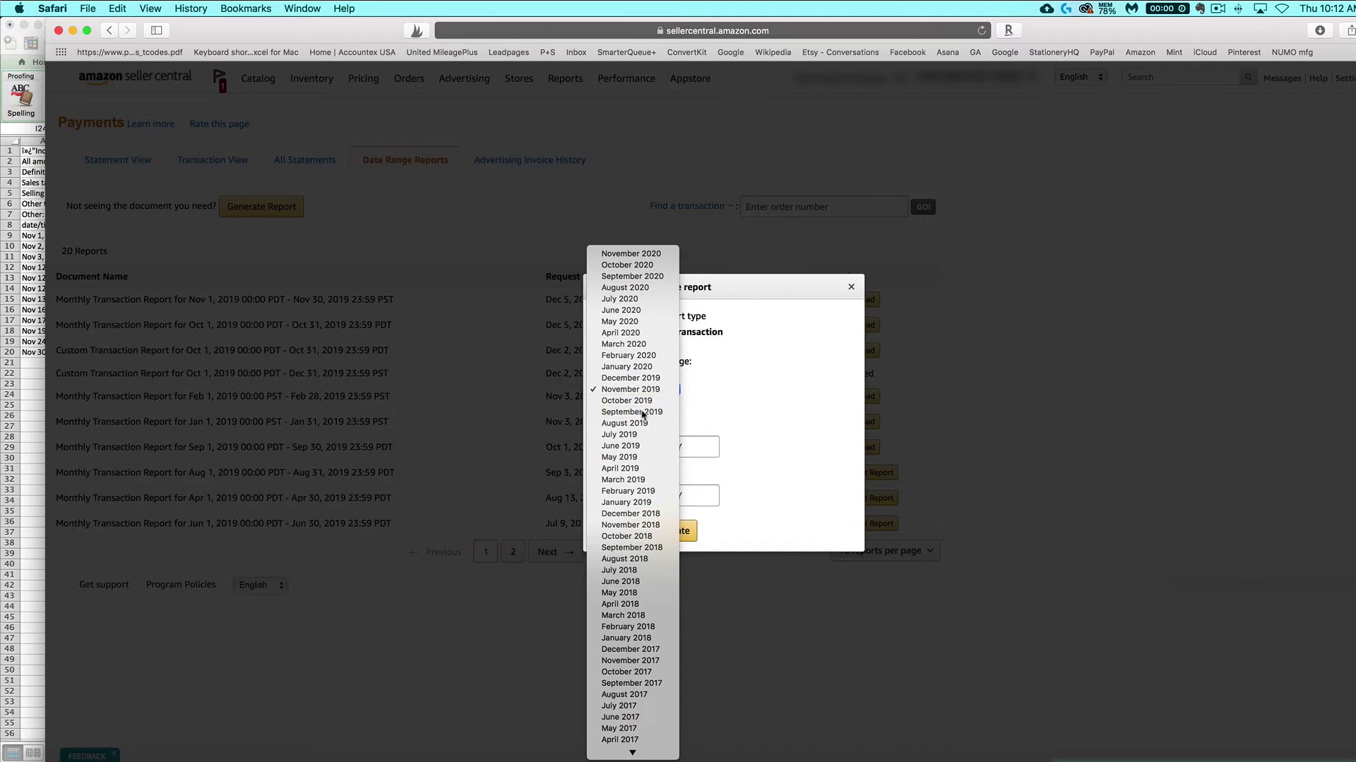
pyautogui.click(655, 412)
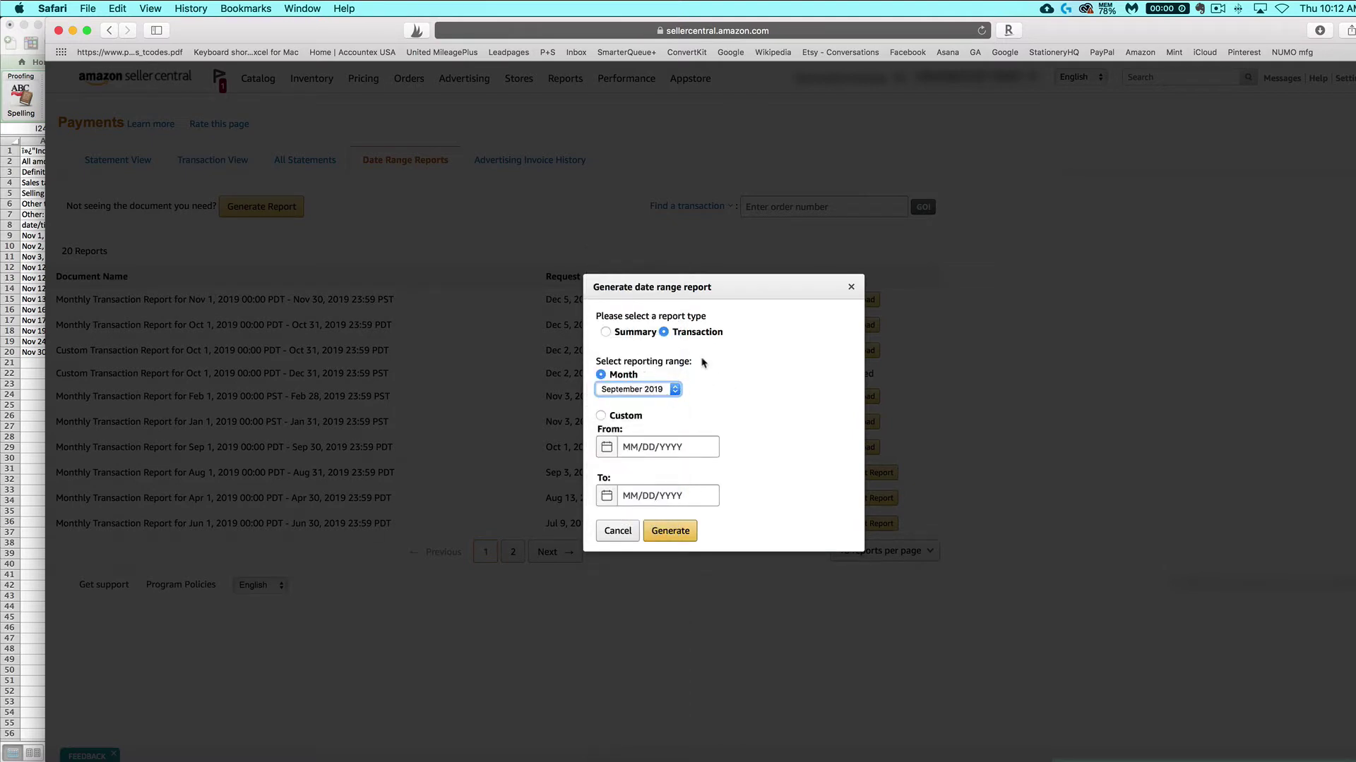
pyautogui.click(664, 333)
pyautogui.click(673, 537)
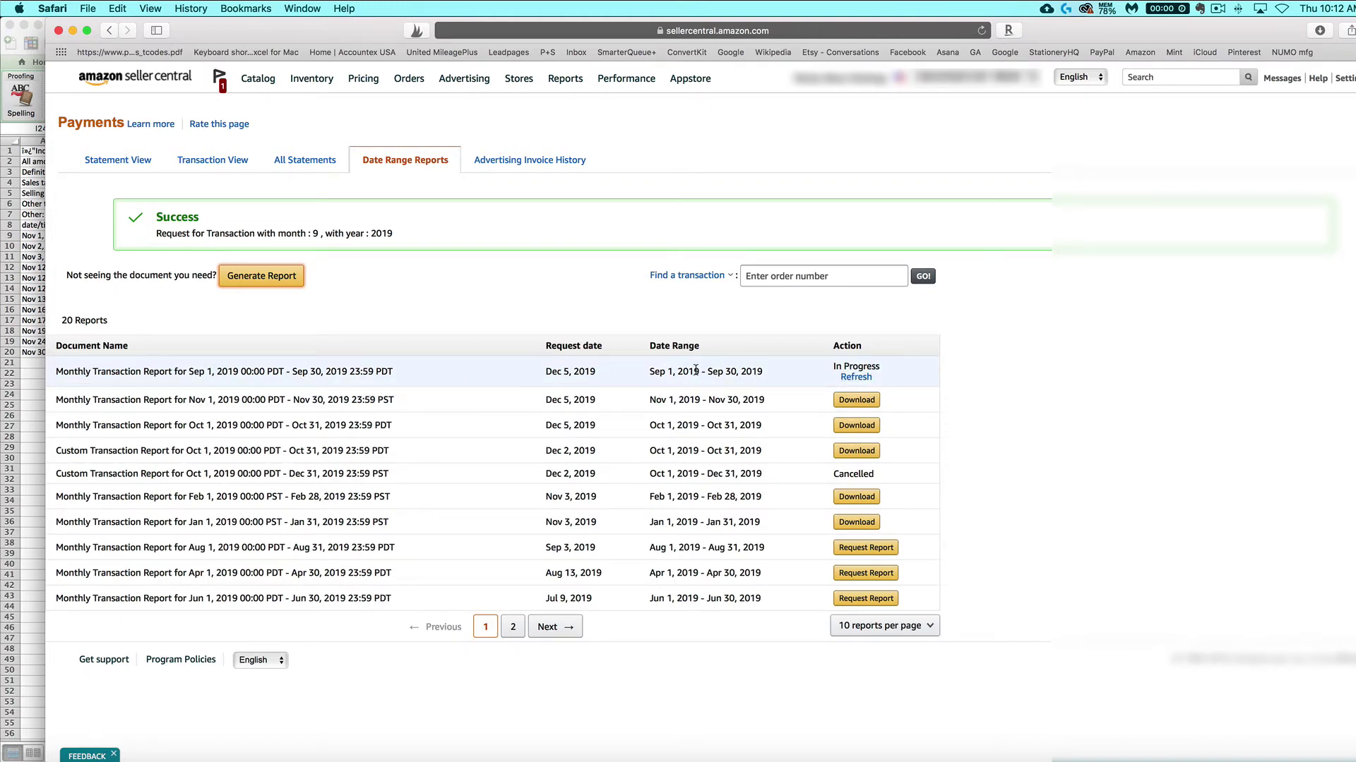
# Step: Refresh until the September 2019 report is ready, download it, and open the downloaded CSV
pyautogui.click(863, 376)
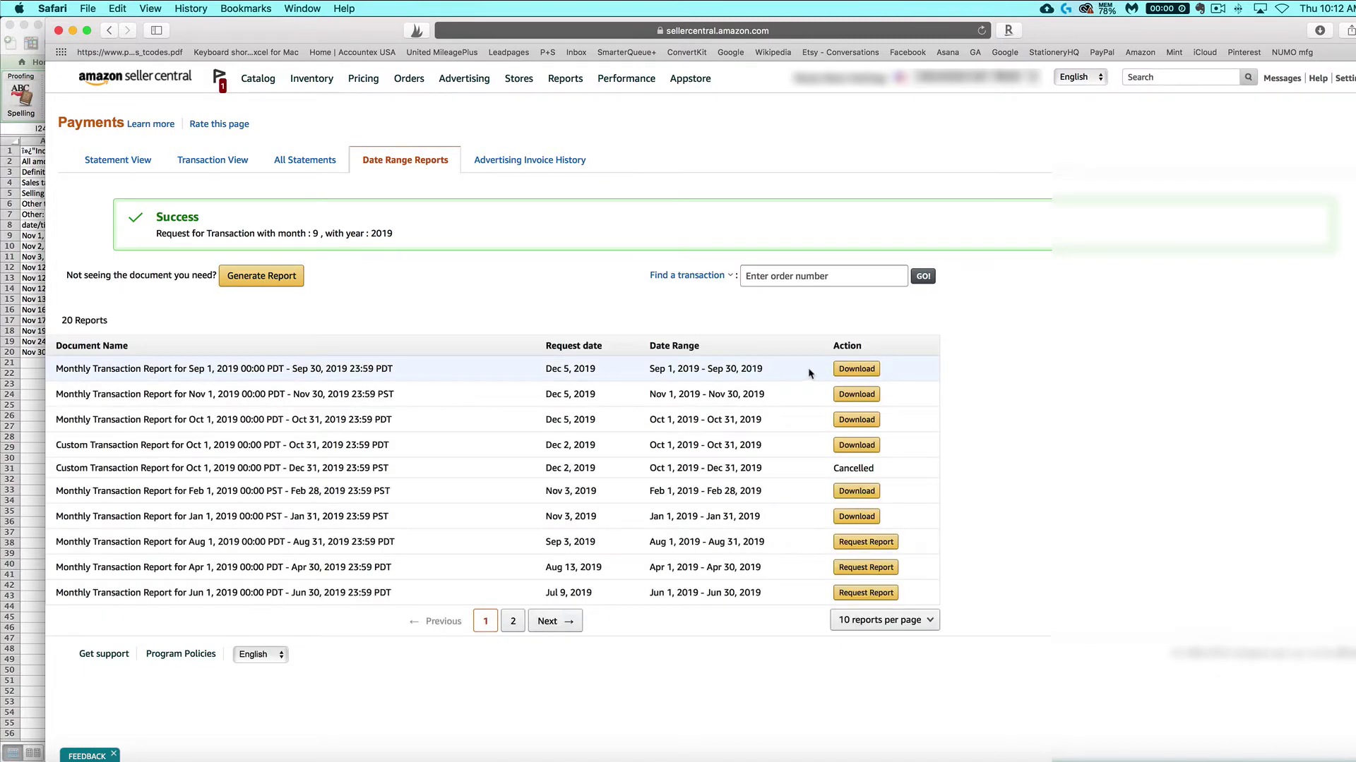
pyautogui.click(856, 369)
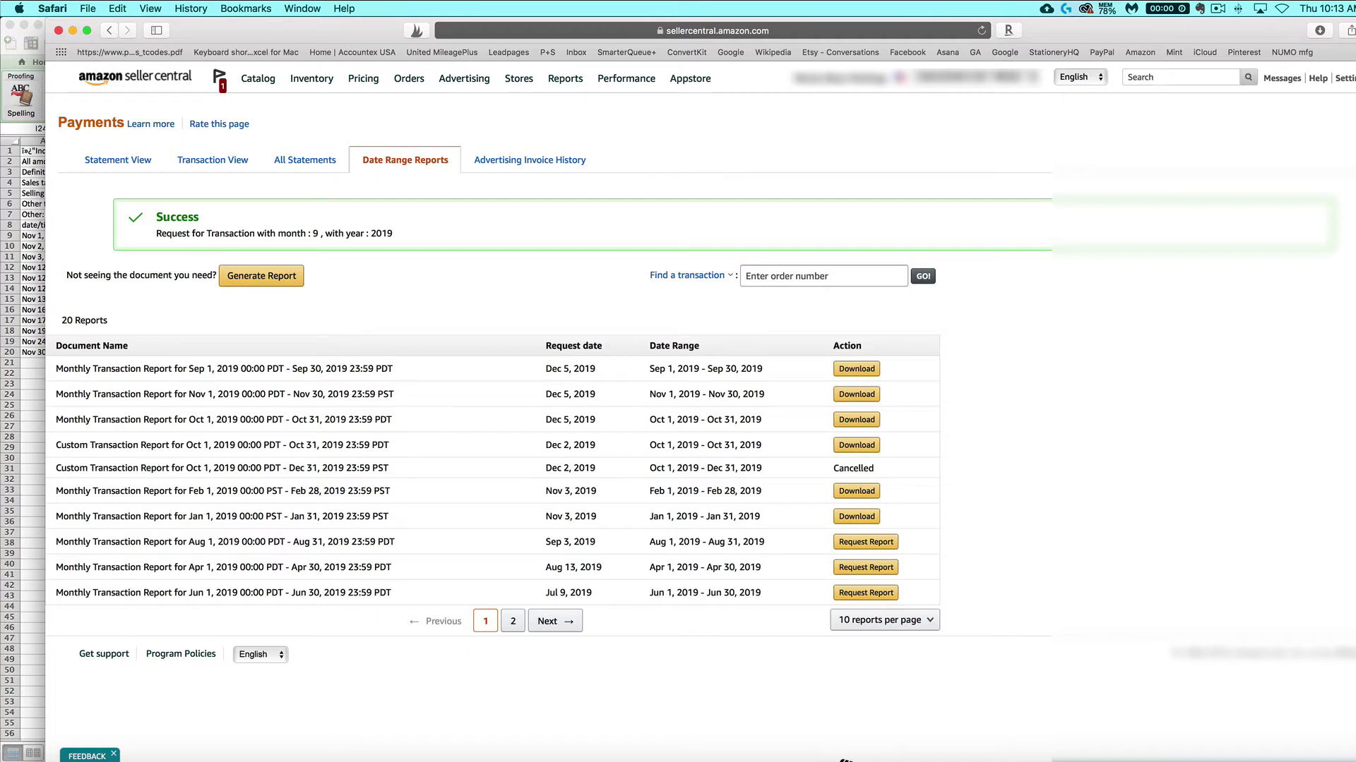
pyautogui.click(844, 760)
pyautogui.click(1015, 699)
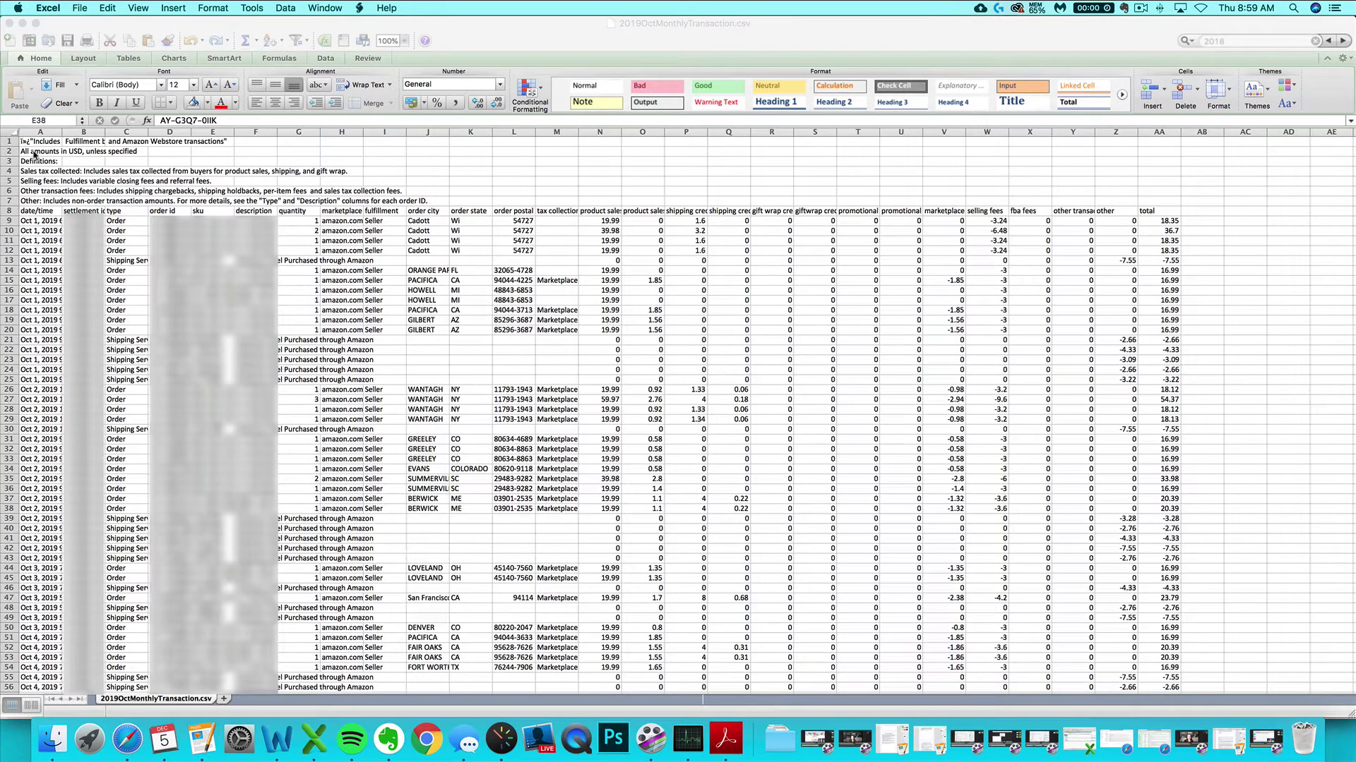
# Step: Copy the whole 2019OctMonthlyTransaction.csv sheet and switch to amazon seller import spreadsheet.xlsx
pyautogui.click(10, 133)
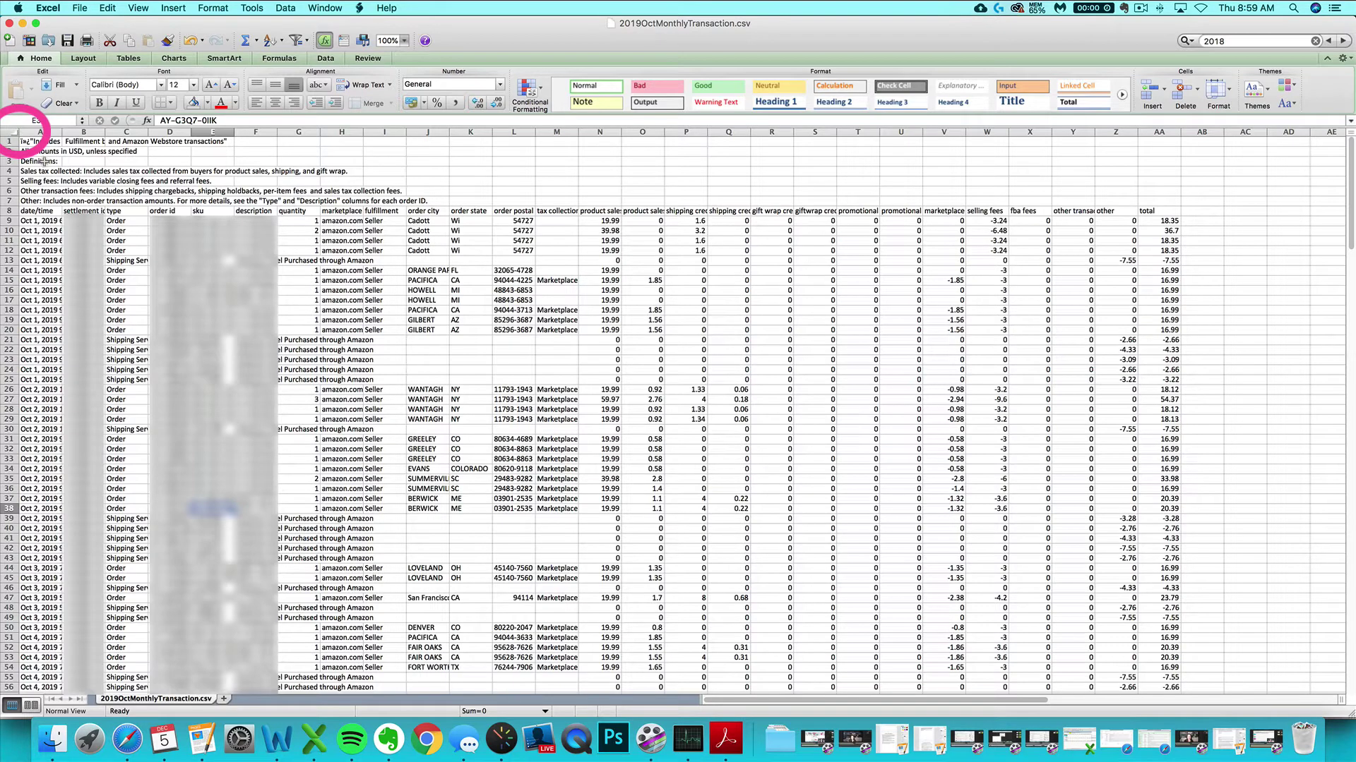
pyautogui.click(9, 131)
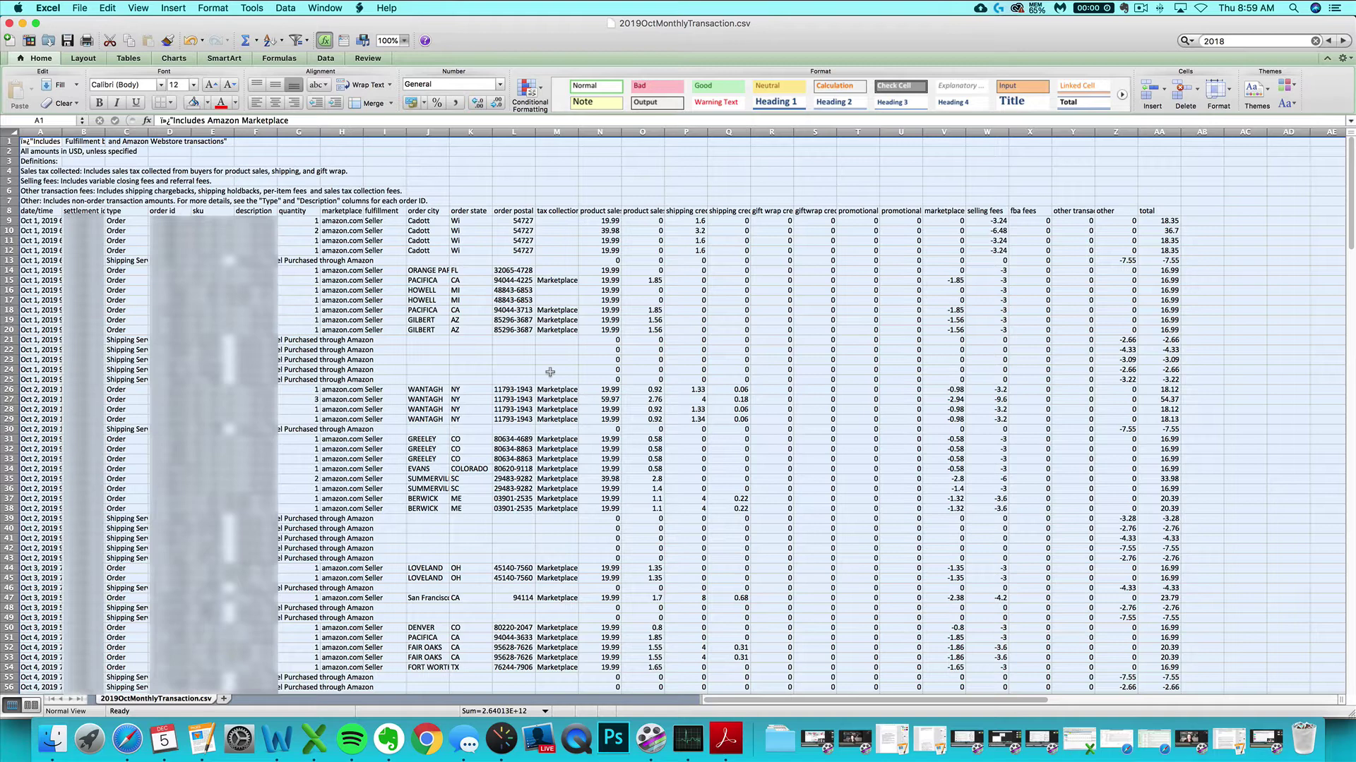
pyautogui.rightClick(531, 317)
pyautogui.click(537, 333)
pyautogui.click(107, 8)
pyautogui.click(114, 72)
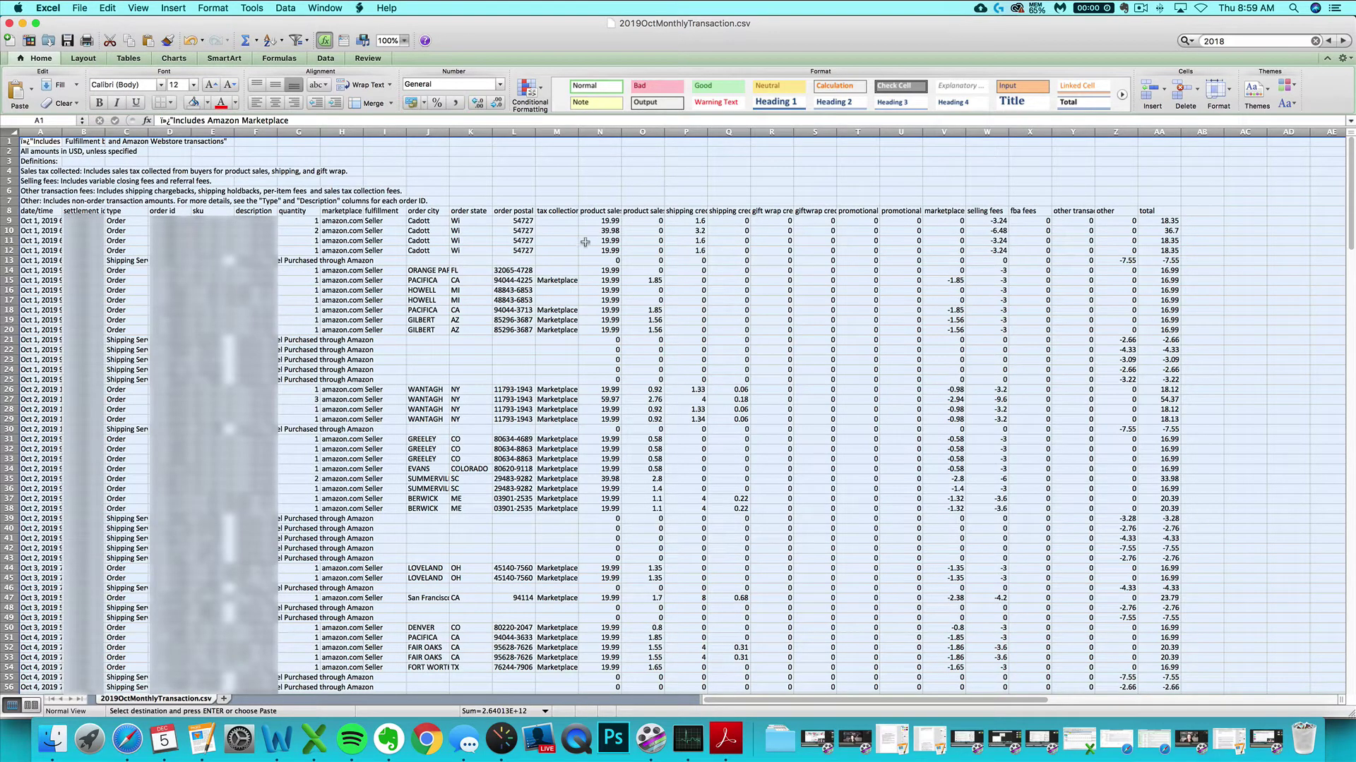
pyautogui.press('super+grave')
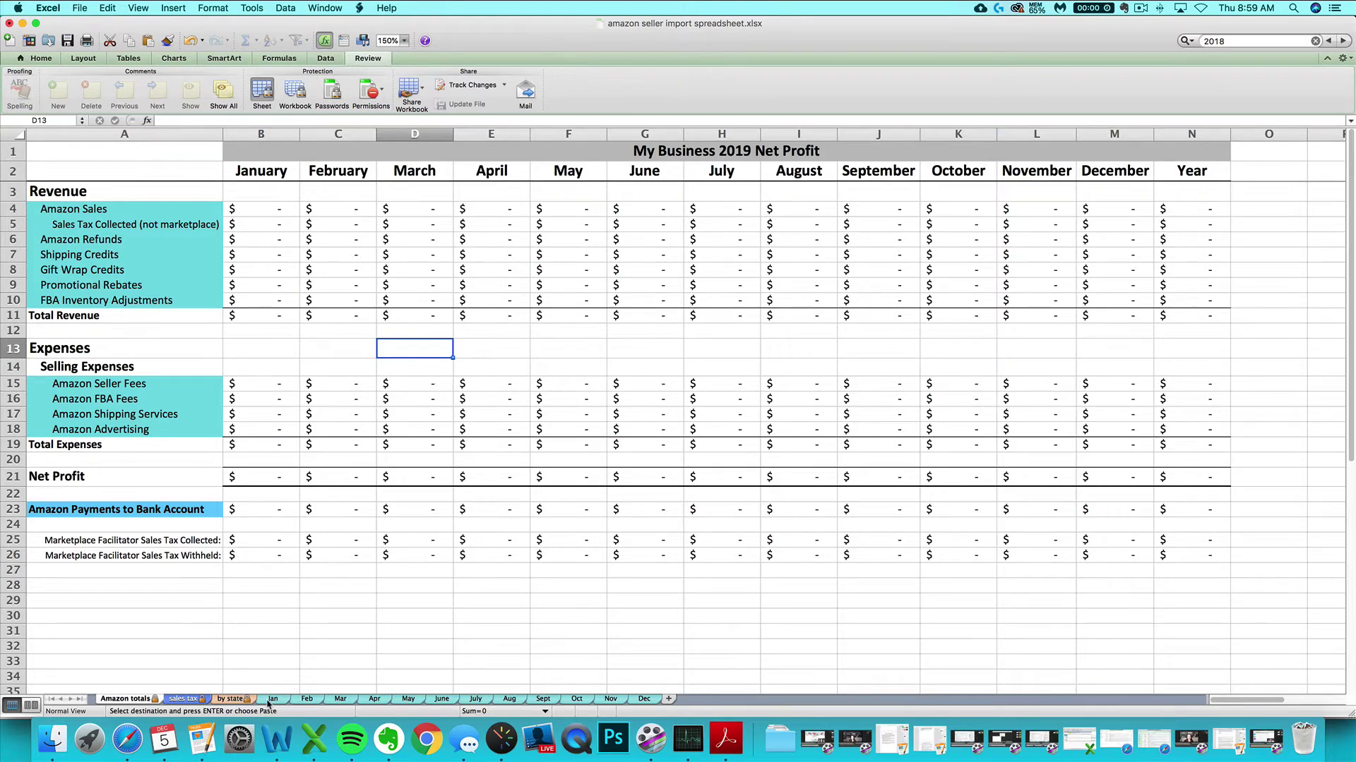
# Step: Paste the copied Amazon transactions into the Jan sheet starting at cell A1, then return to Amazon totals
pyautogui.click(270, 701)
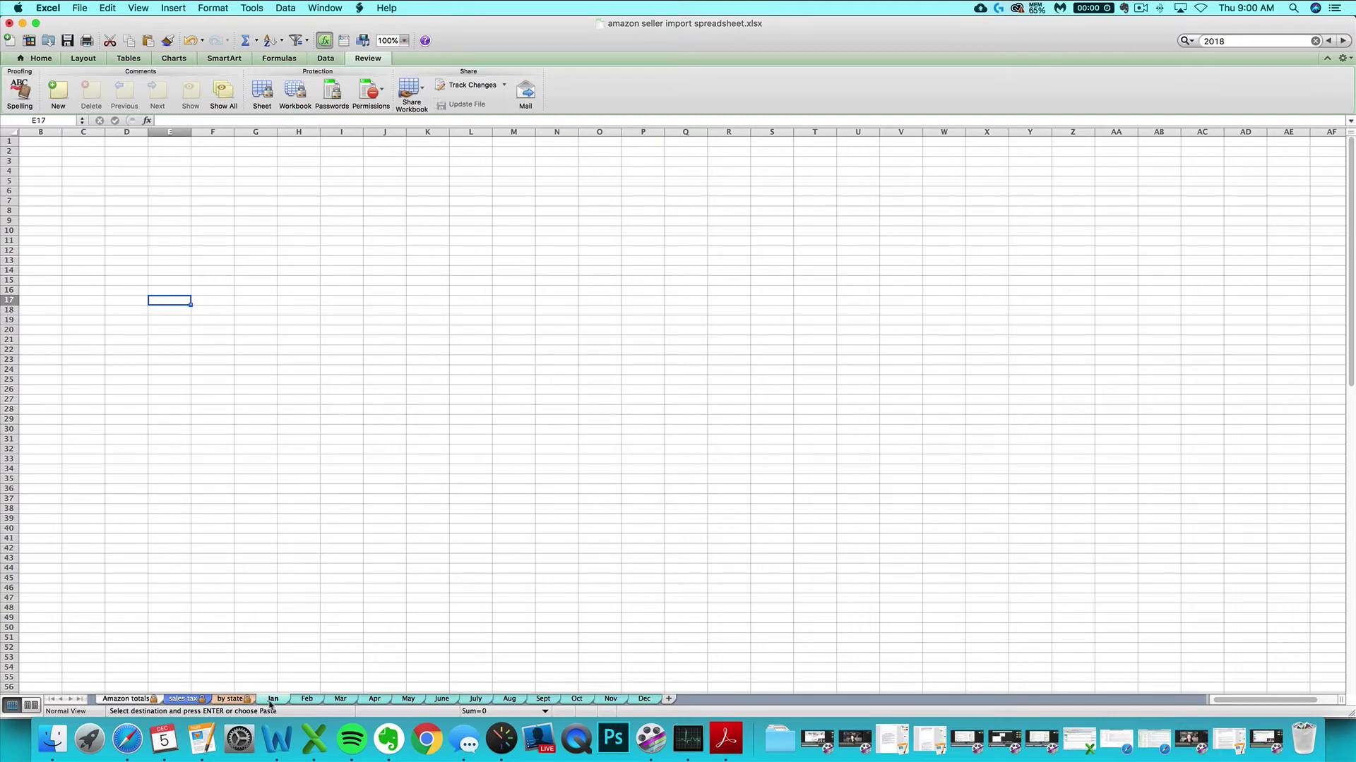
pyautogui.click(49, 149)
pyautogui.click(46, 142)
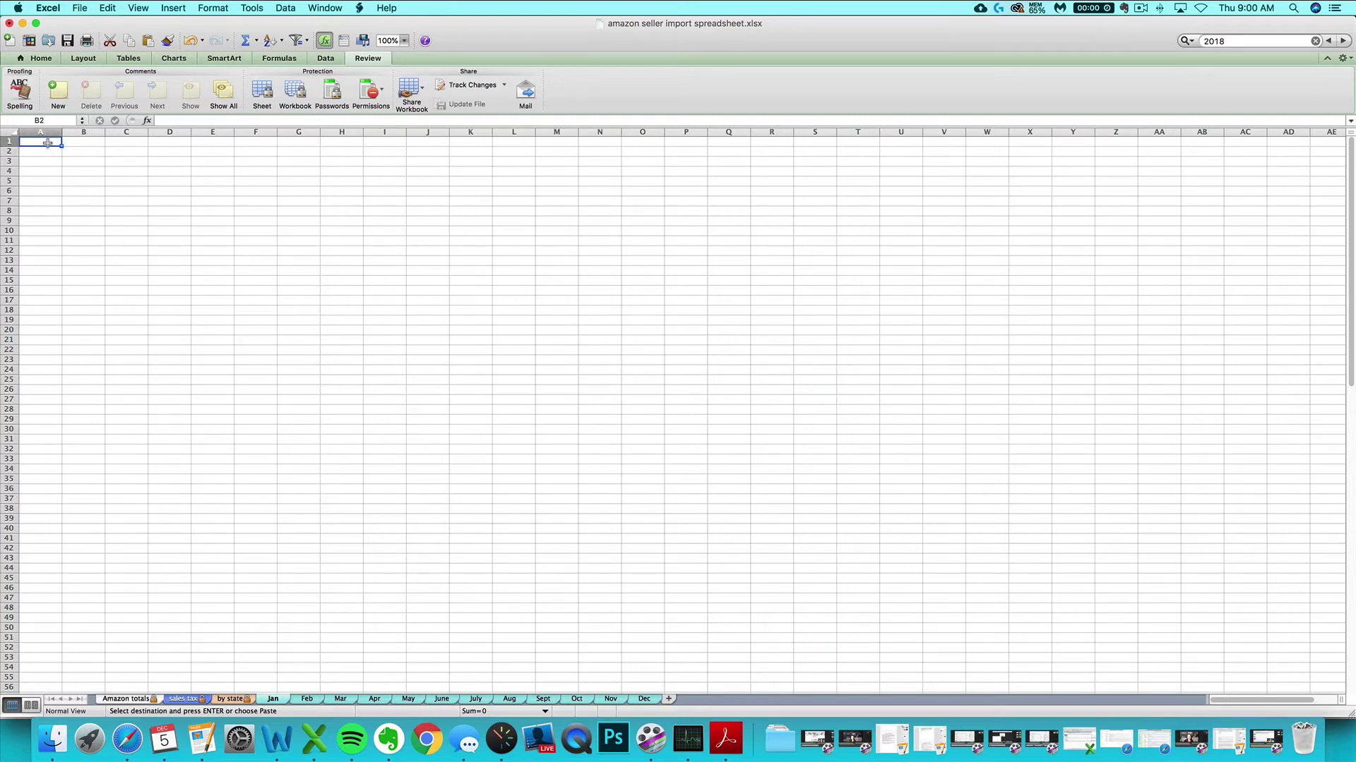
pyautogui.click(12, 131)
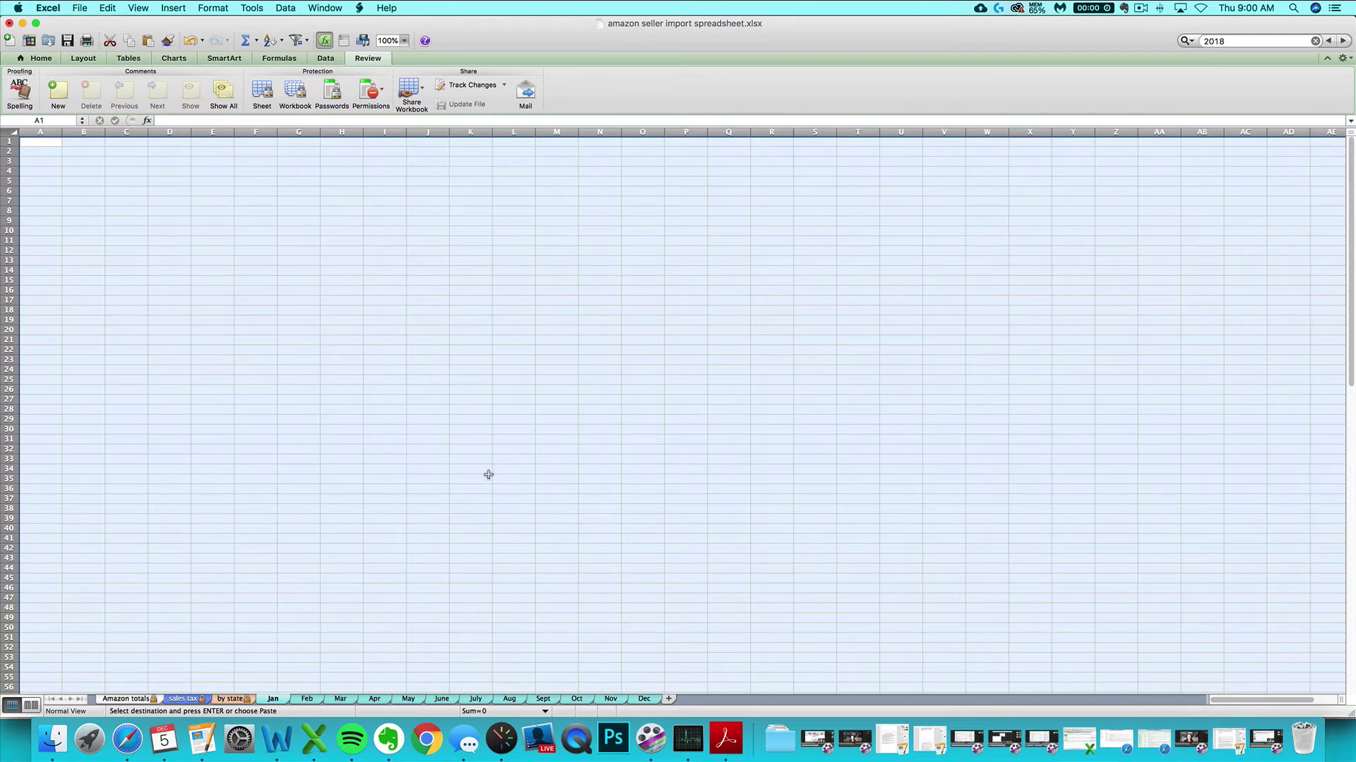
pyautogui.rightClick(318, 446)
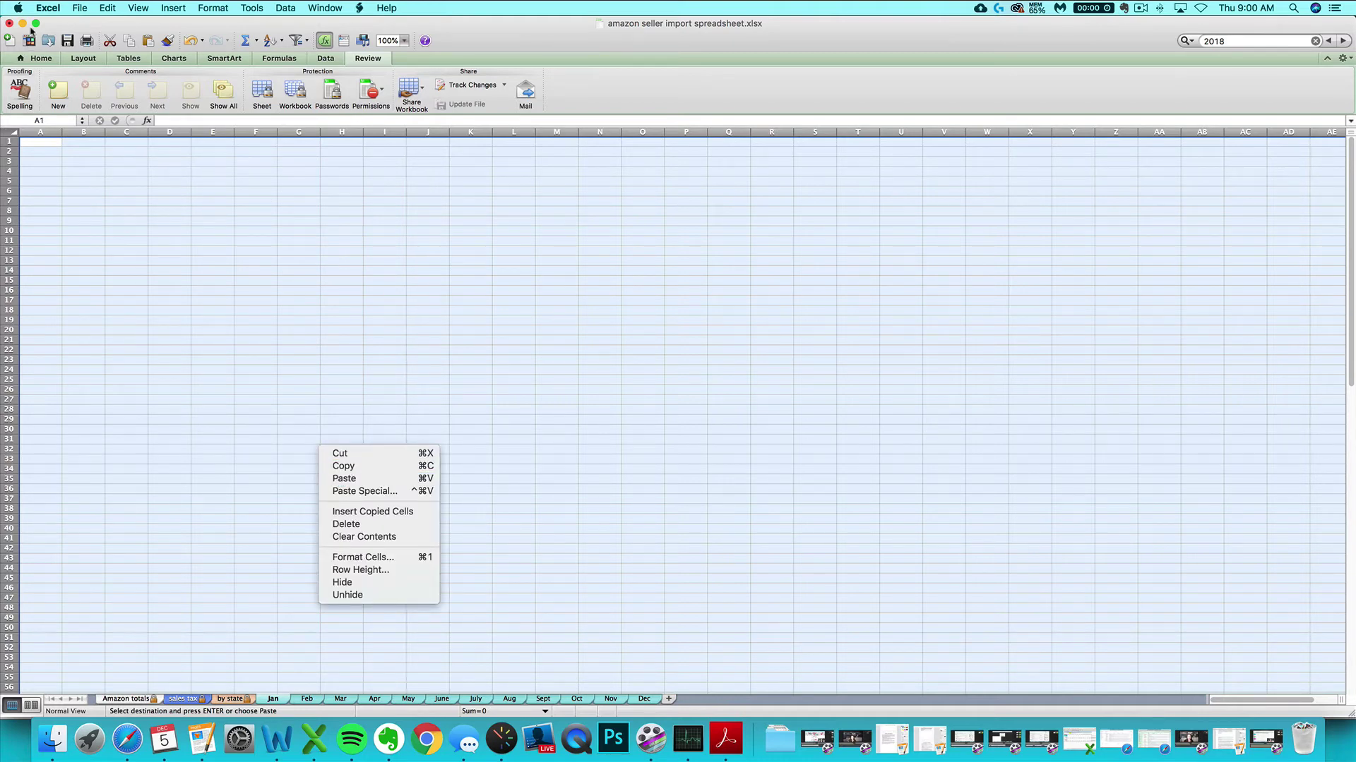
pyautogui.click(107, 8)
pyautogui.click(107, 9)
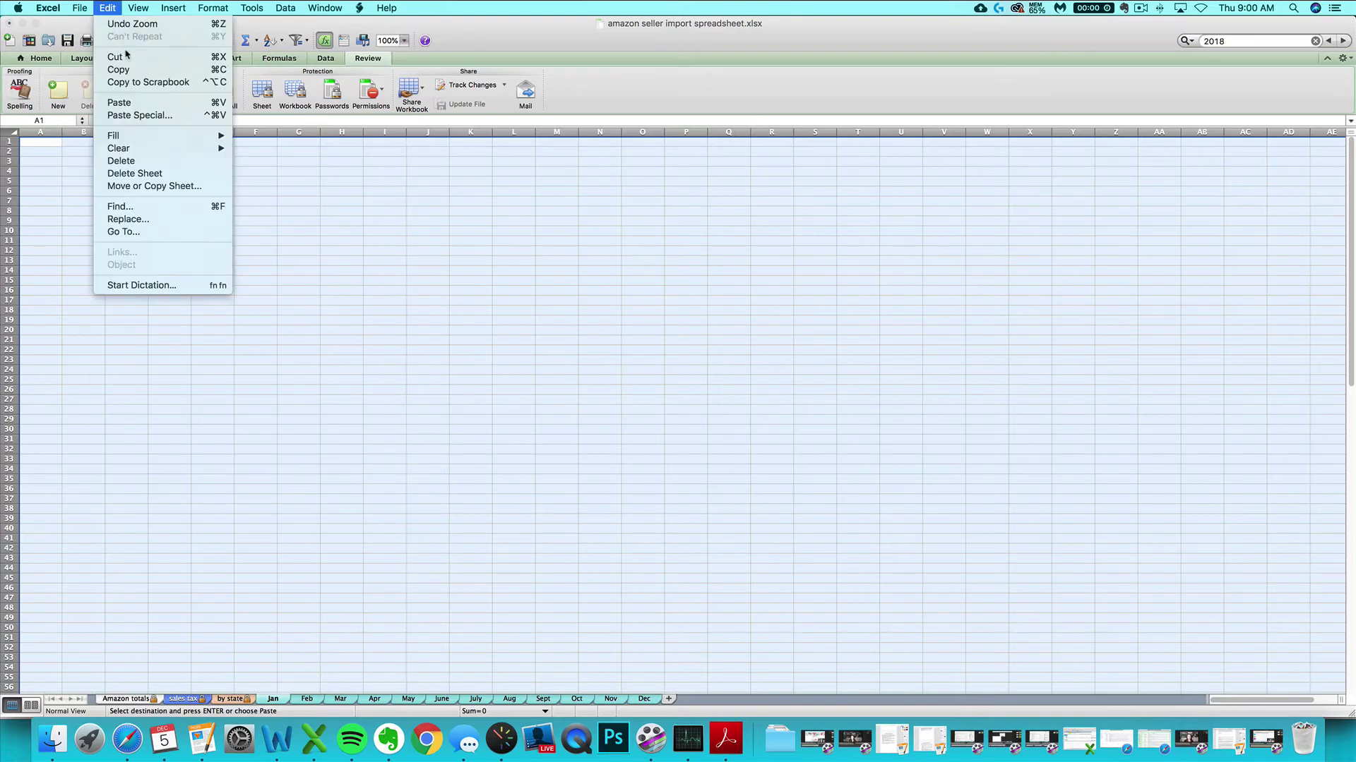
pyautogui.click(120, 103)
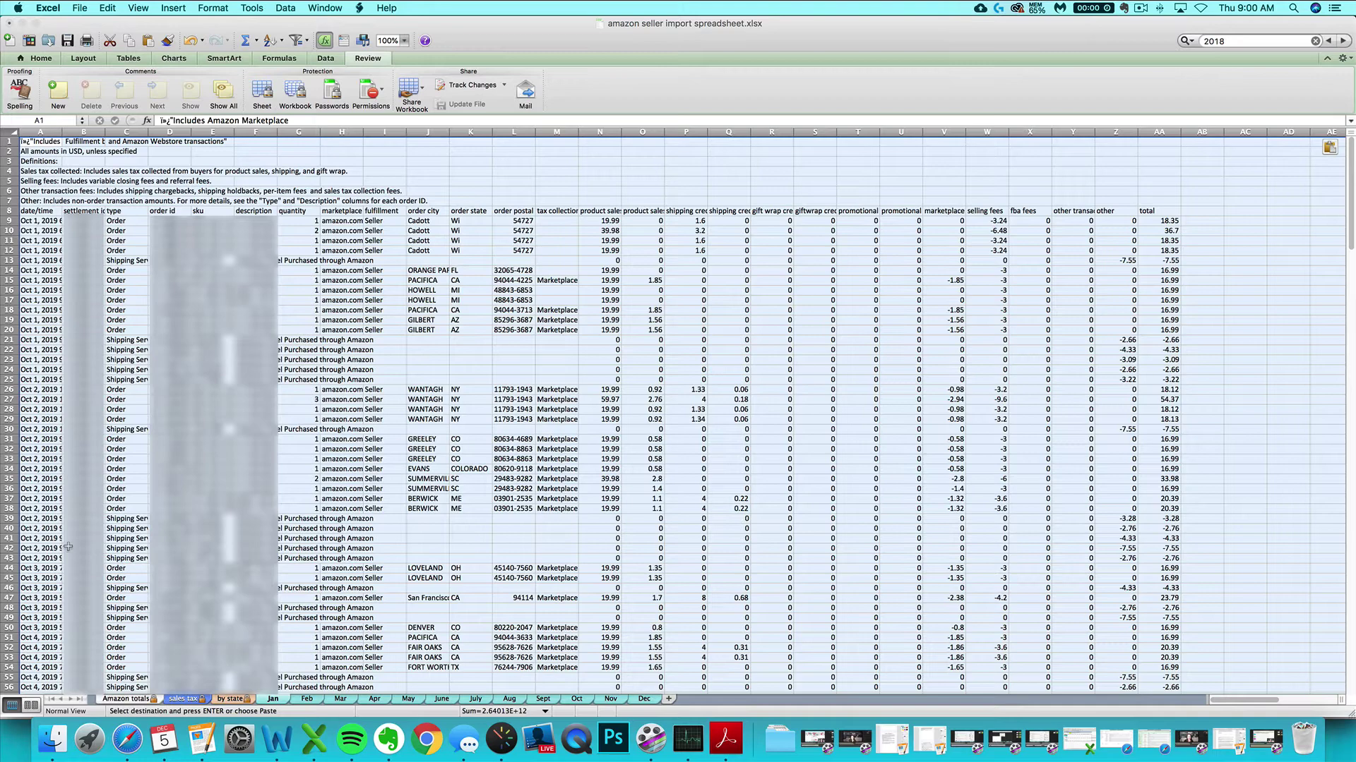
pyautogui.click(142, 638)
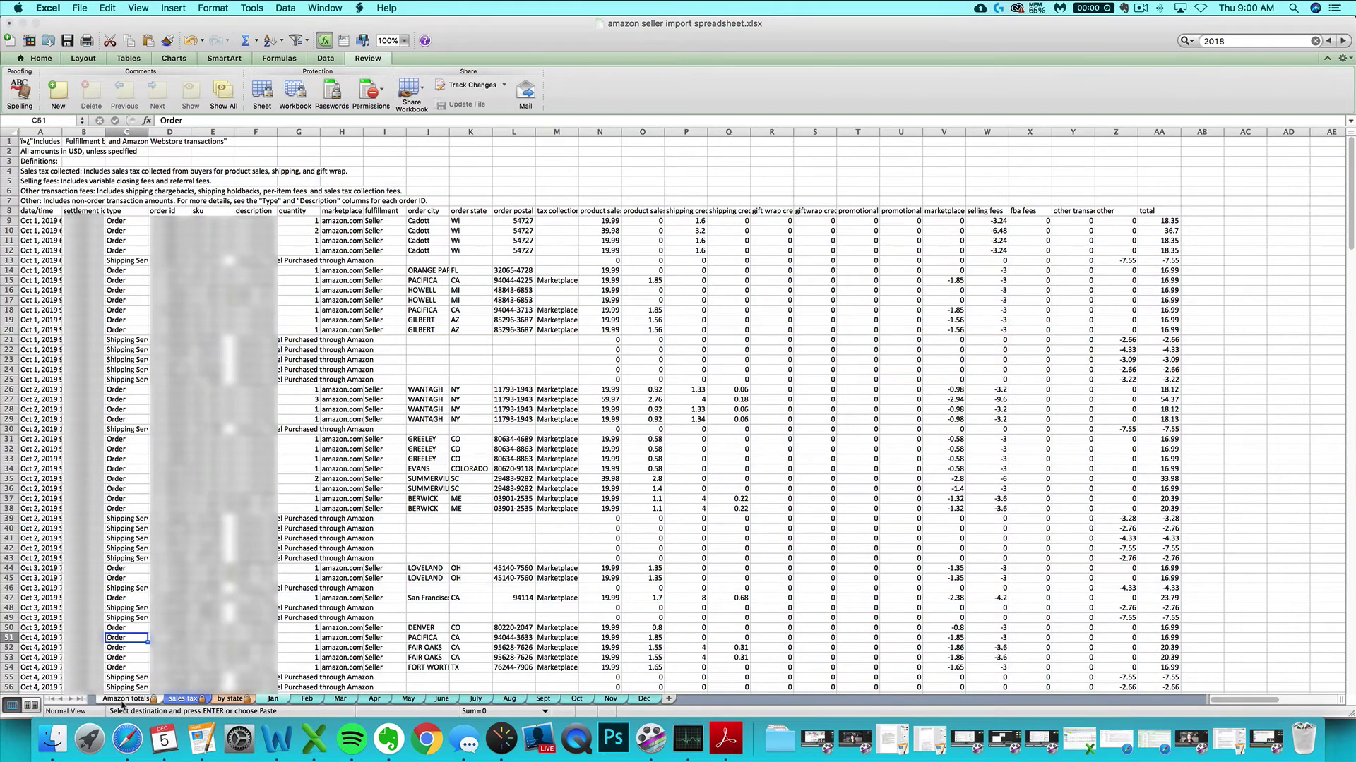
pyautogui.click(126, 699)
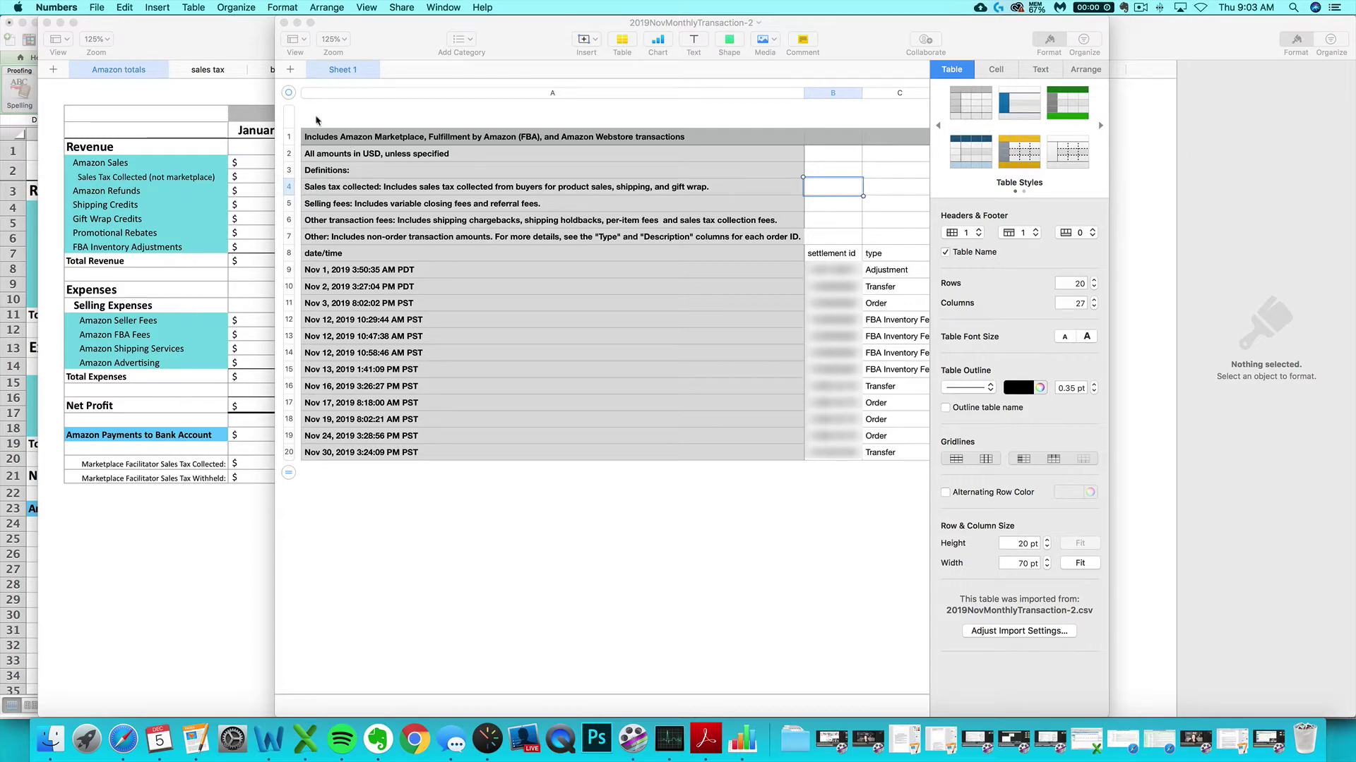
# Step: Select rows 1–20 of the November transaction table in Numbers and copy them
pyautogui.click(293, 95)
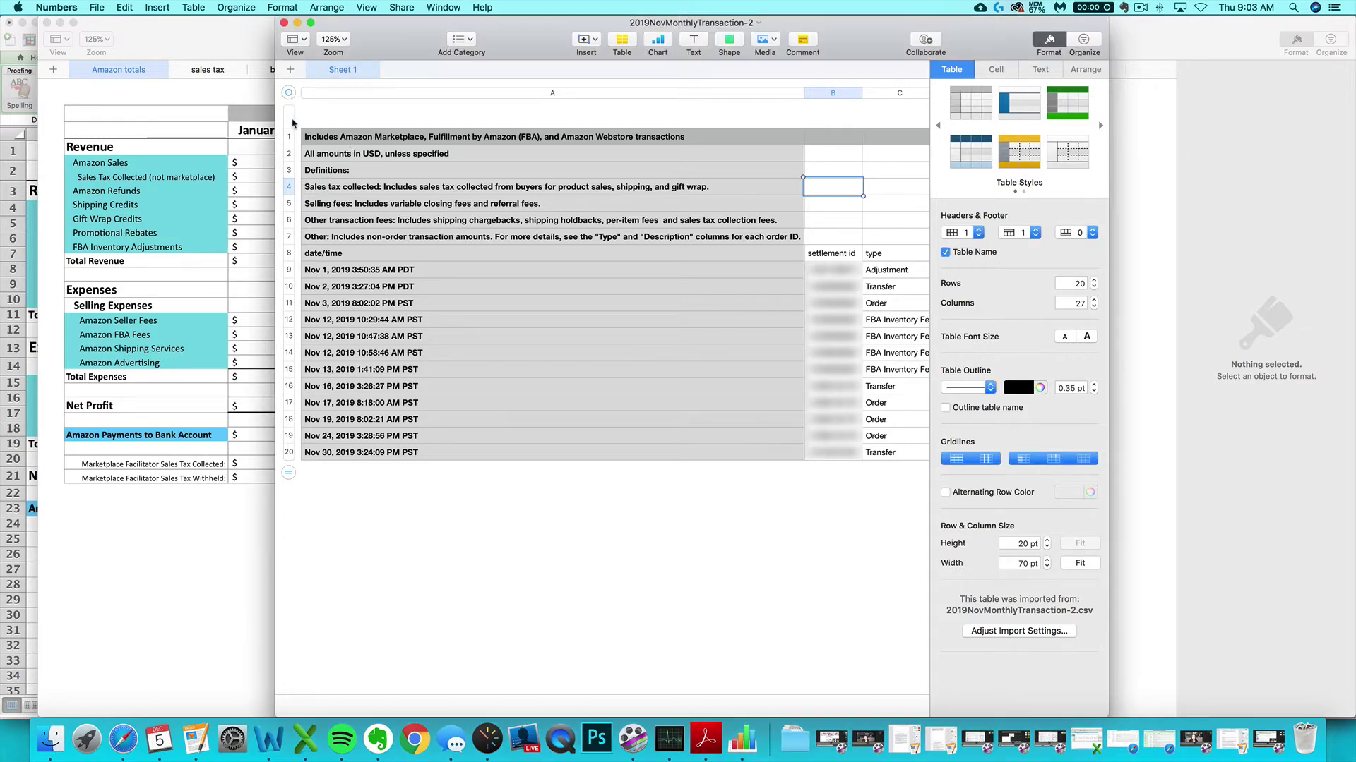
pyautogui.click(293, 122)
pyautogui.click(288, 93)
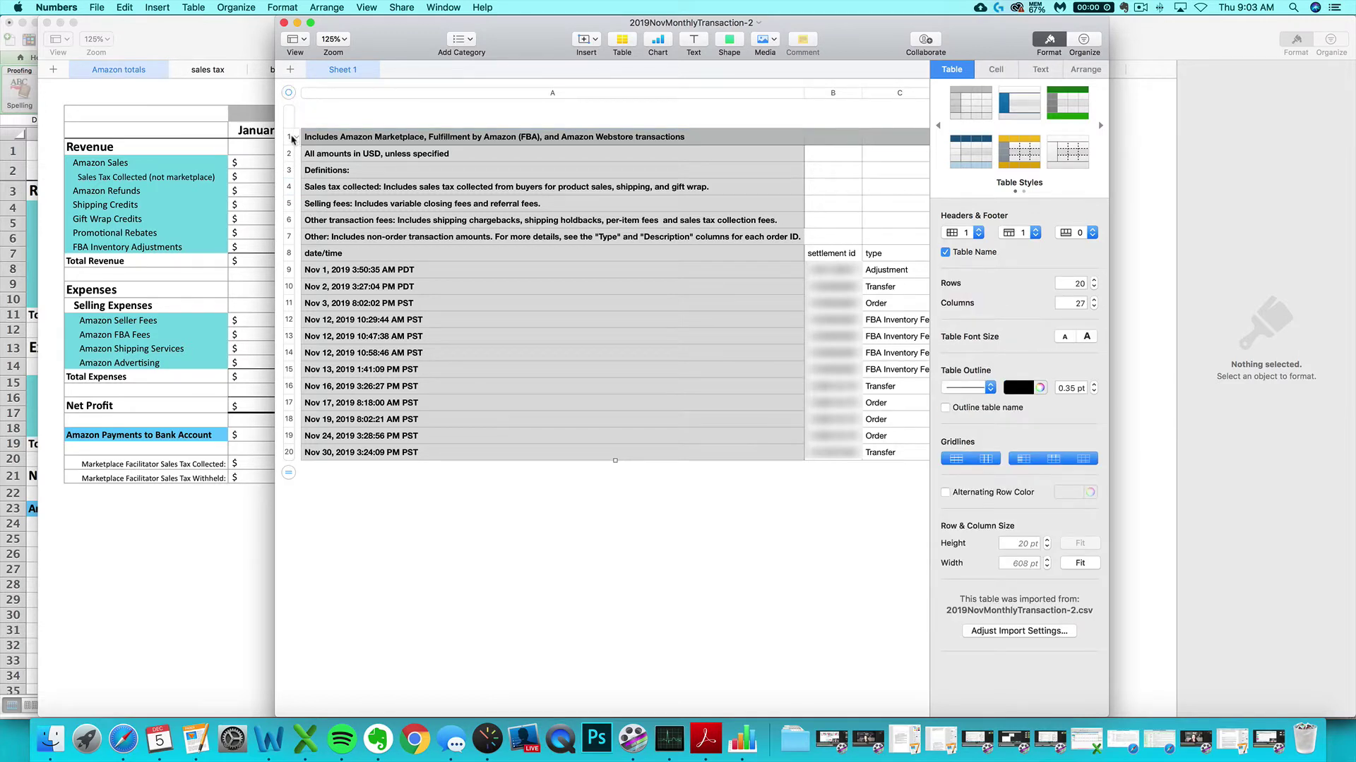
pyautogui.moveTo(294, 140); pyautogui.dragTo(290, 458)
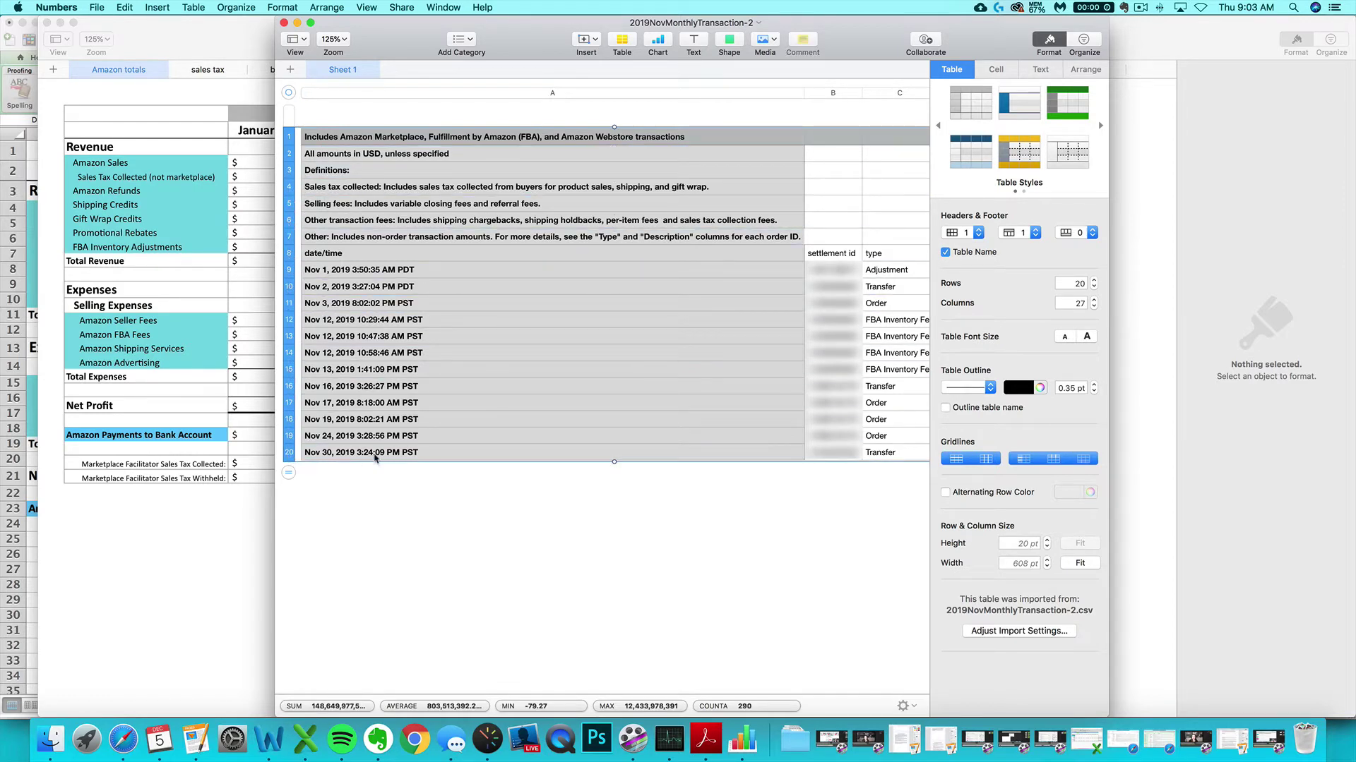
pyautogui.rightClick(436, 310)
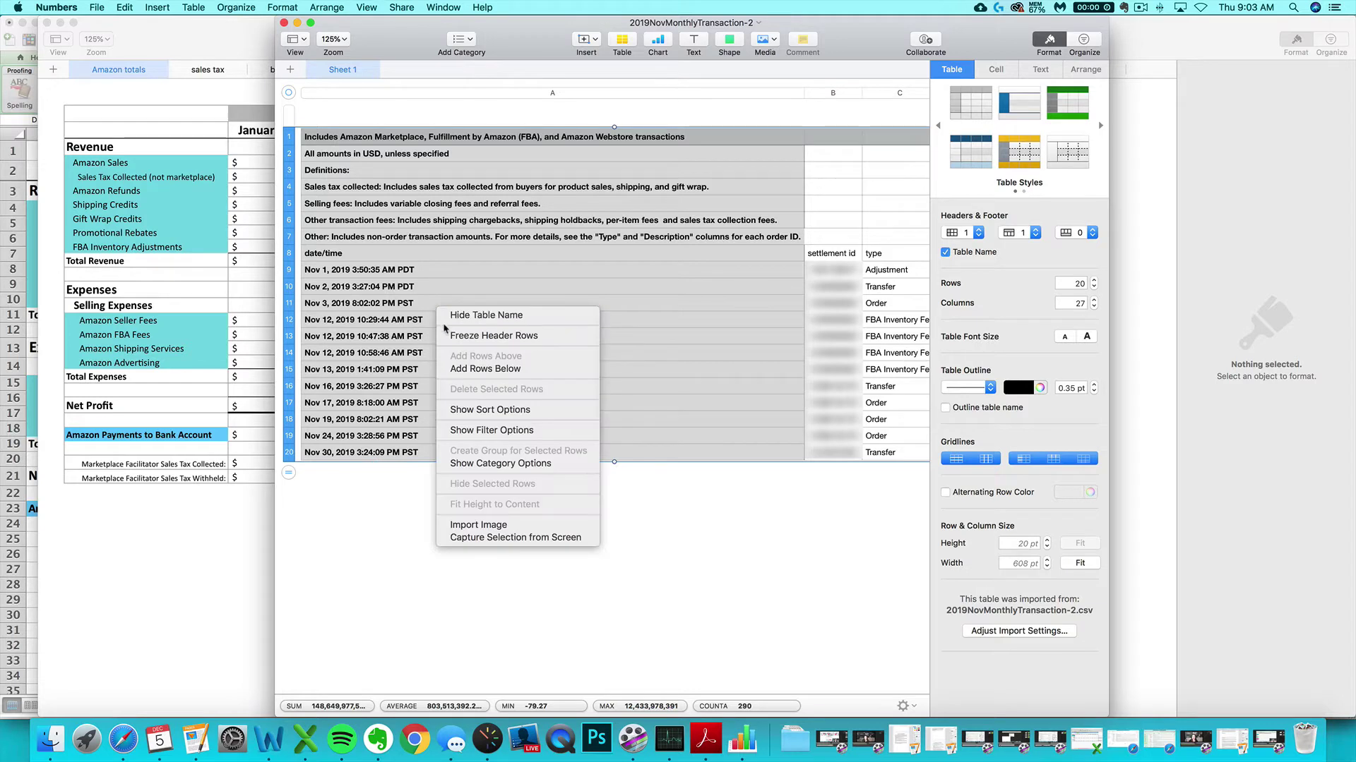
pyautogui.click(424, 254)
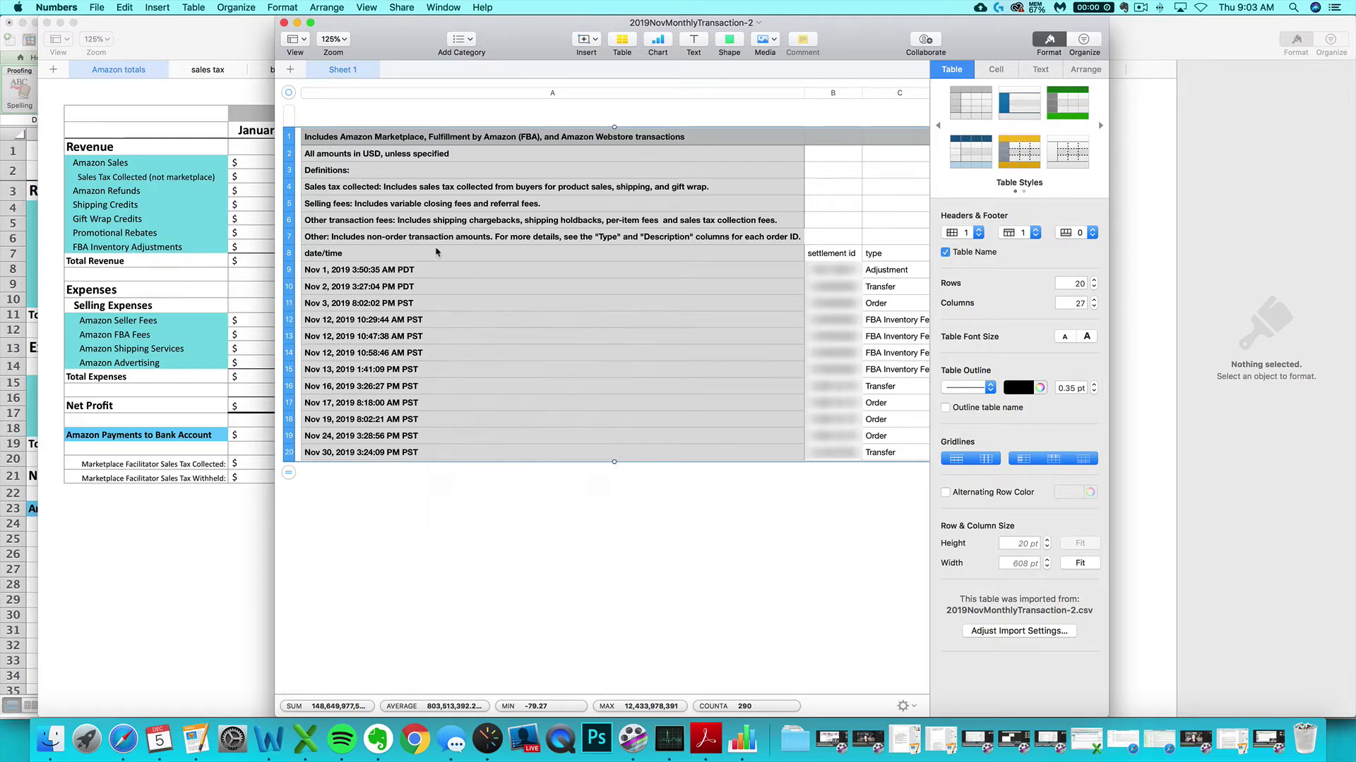
pyautogui.rightClick(436, 249)
pyautogui.click(437, 239)
# Step: Paste the transaction rows into cell A1 of the Jan table and check the Amazon totals summary
pyautogui.click(191, 291)
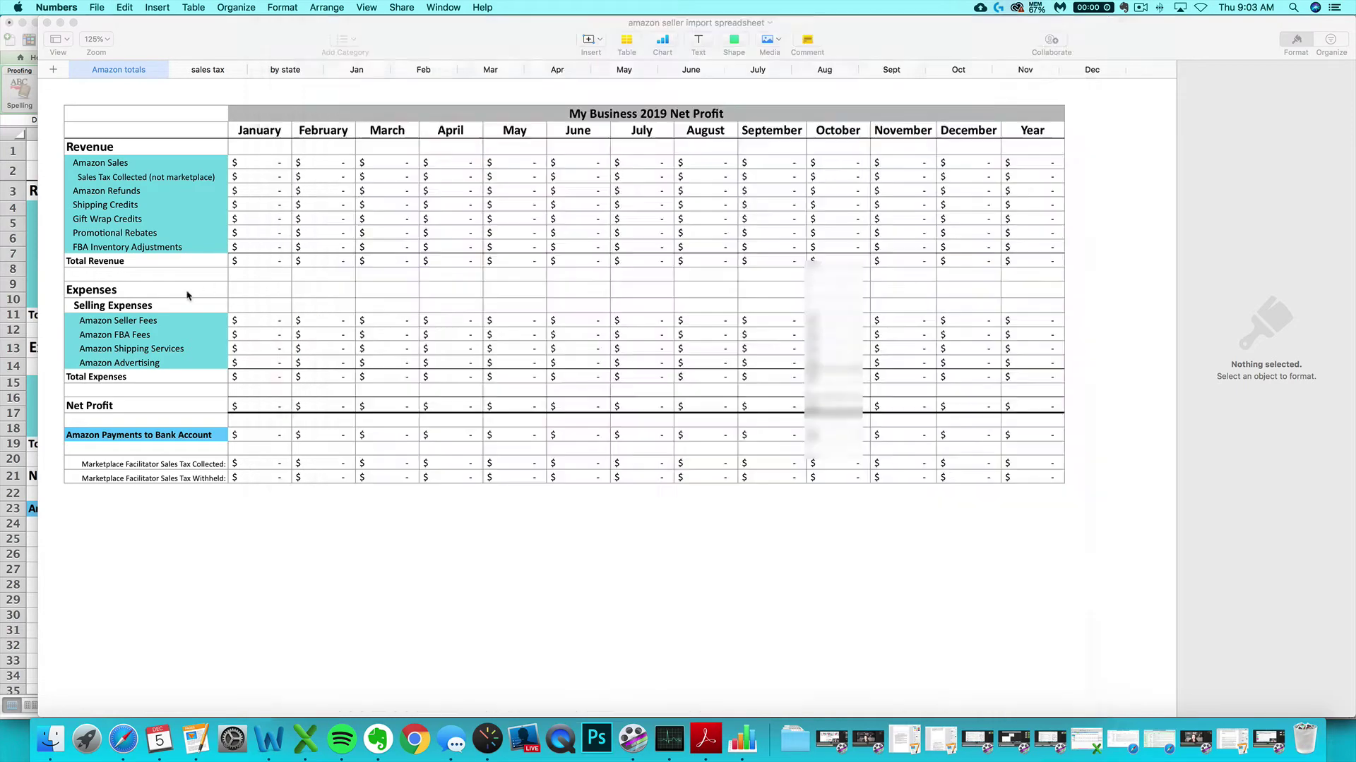
pyautogui.click(357, 70)
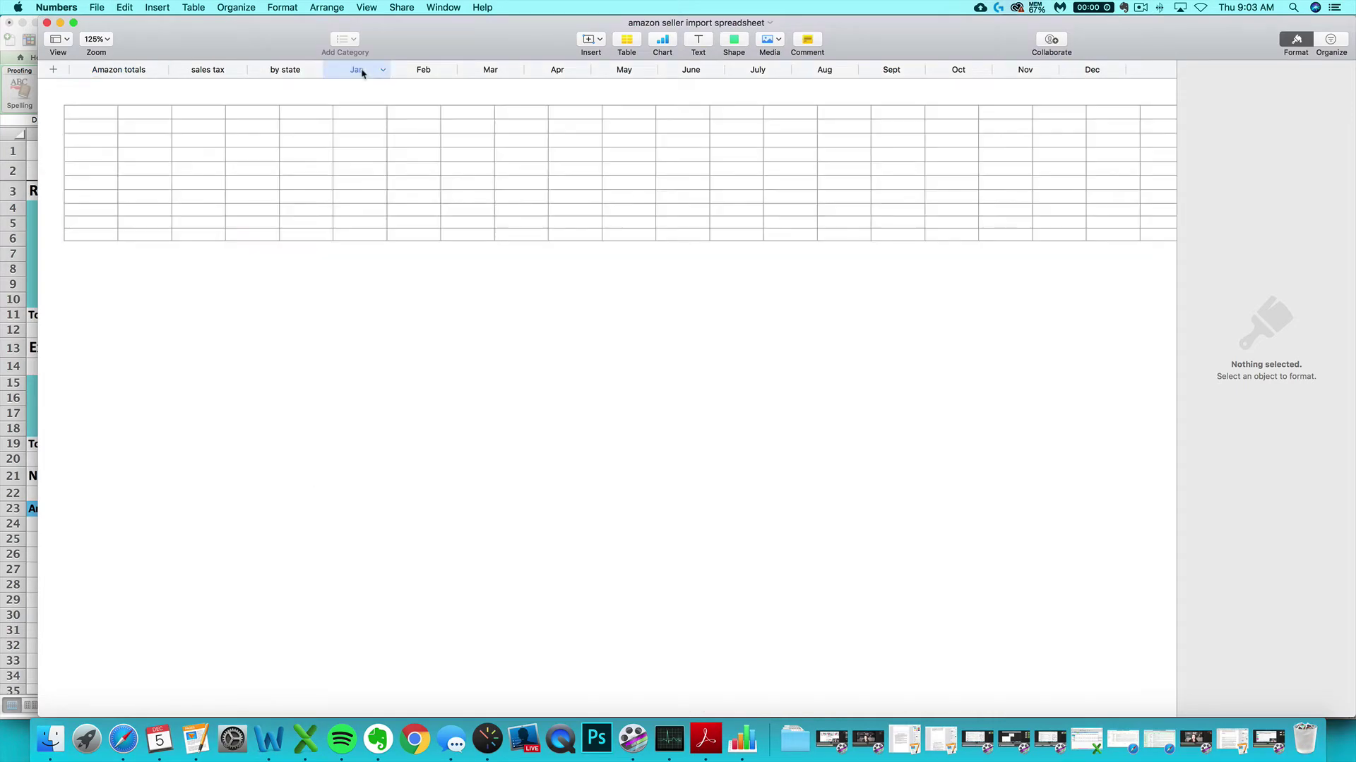
pyautogui.click(90, 115)
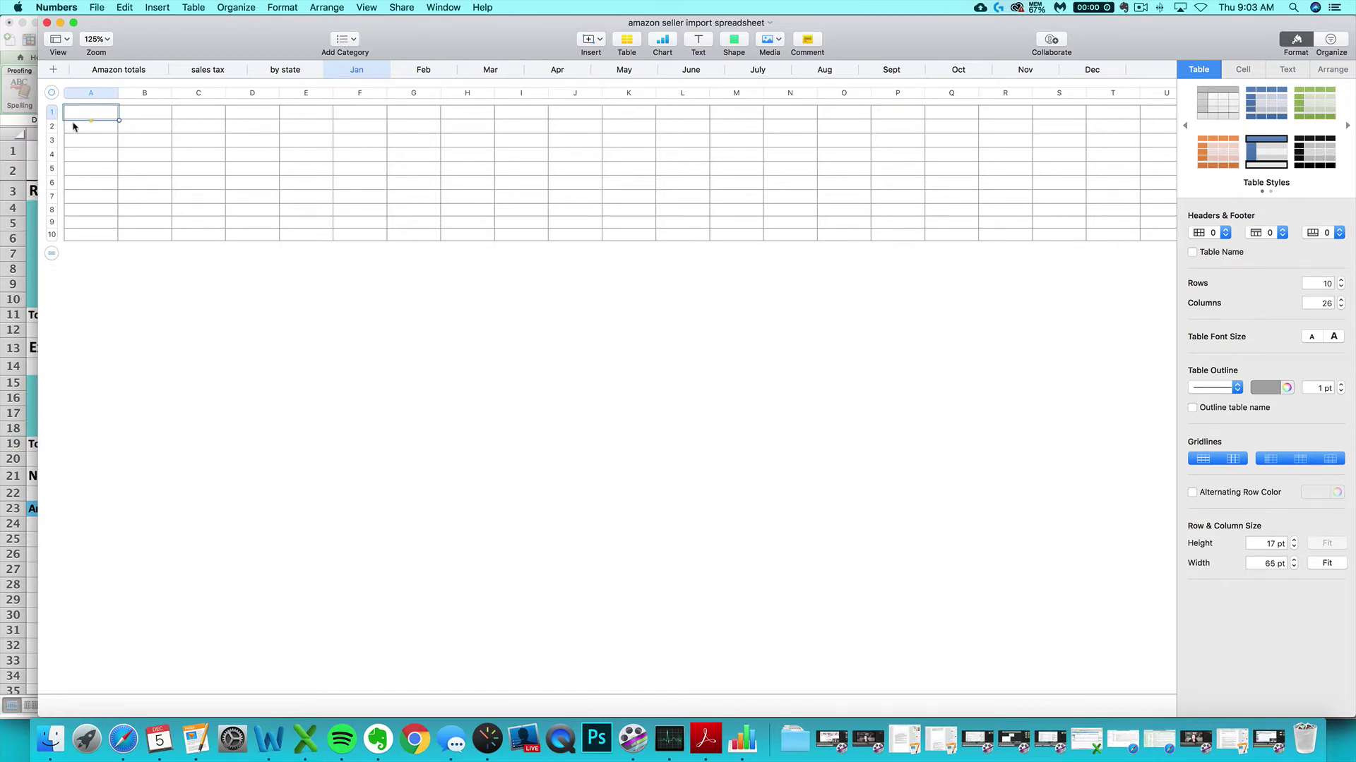
pyautogui.press('super+v')
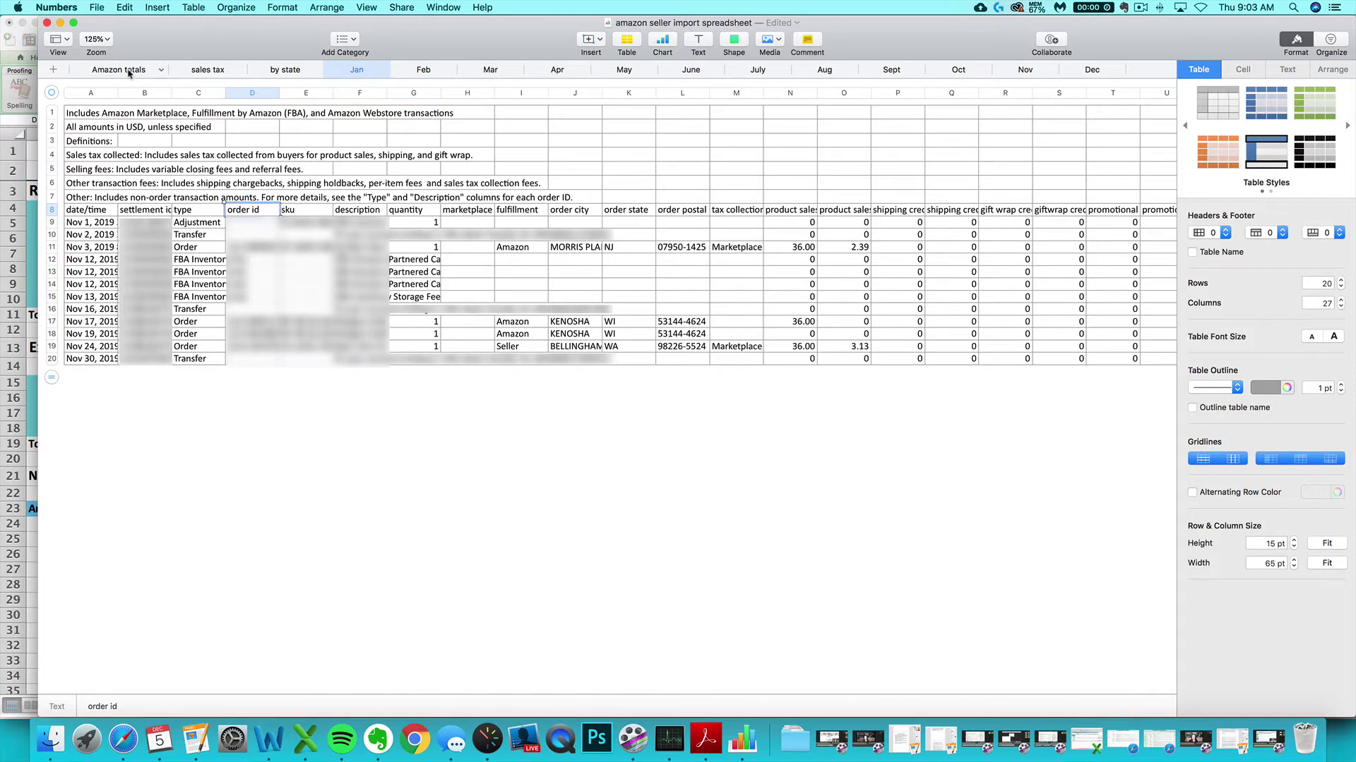
pyautogui.click(131, 70)
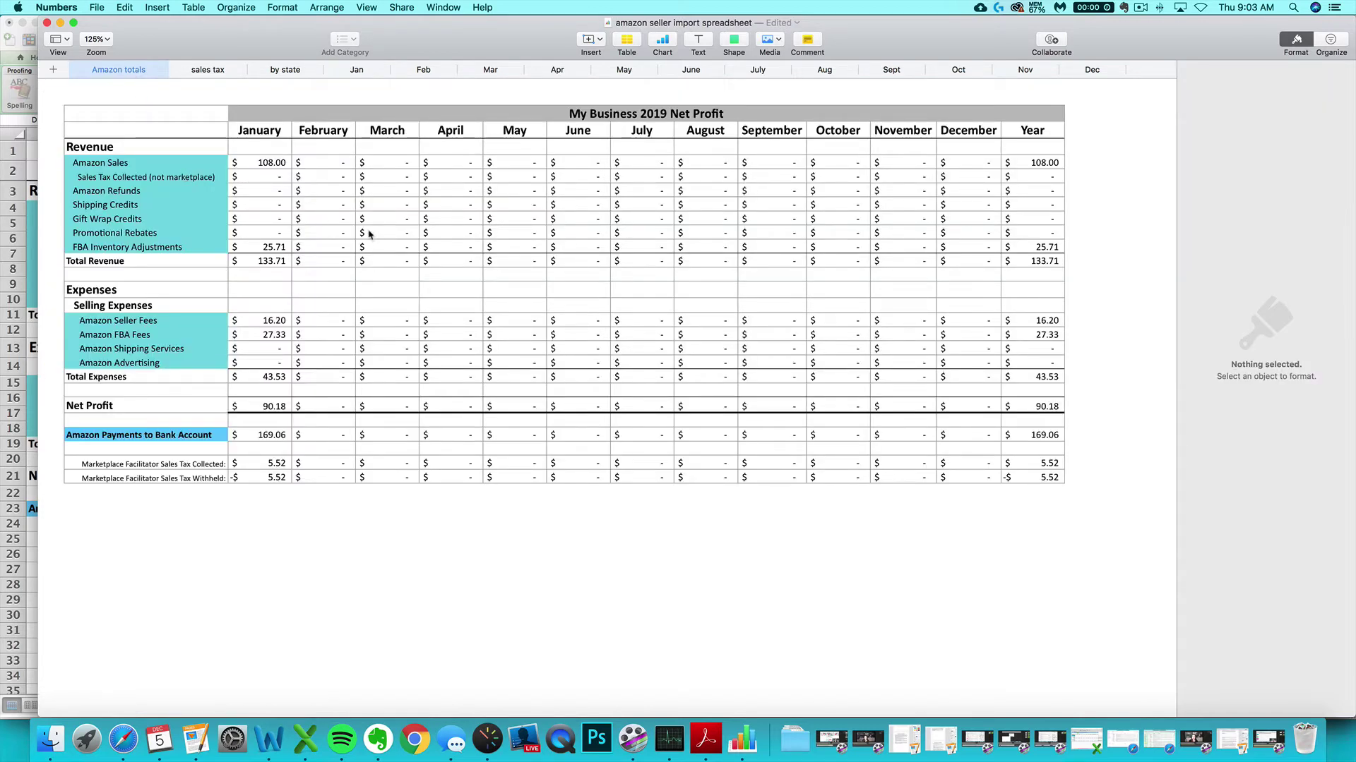
pyautogui.click(365, 70)
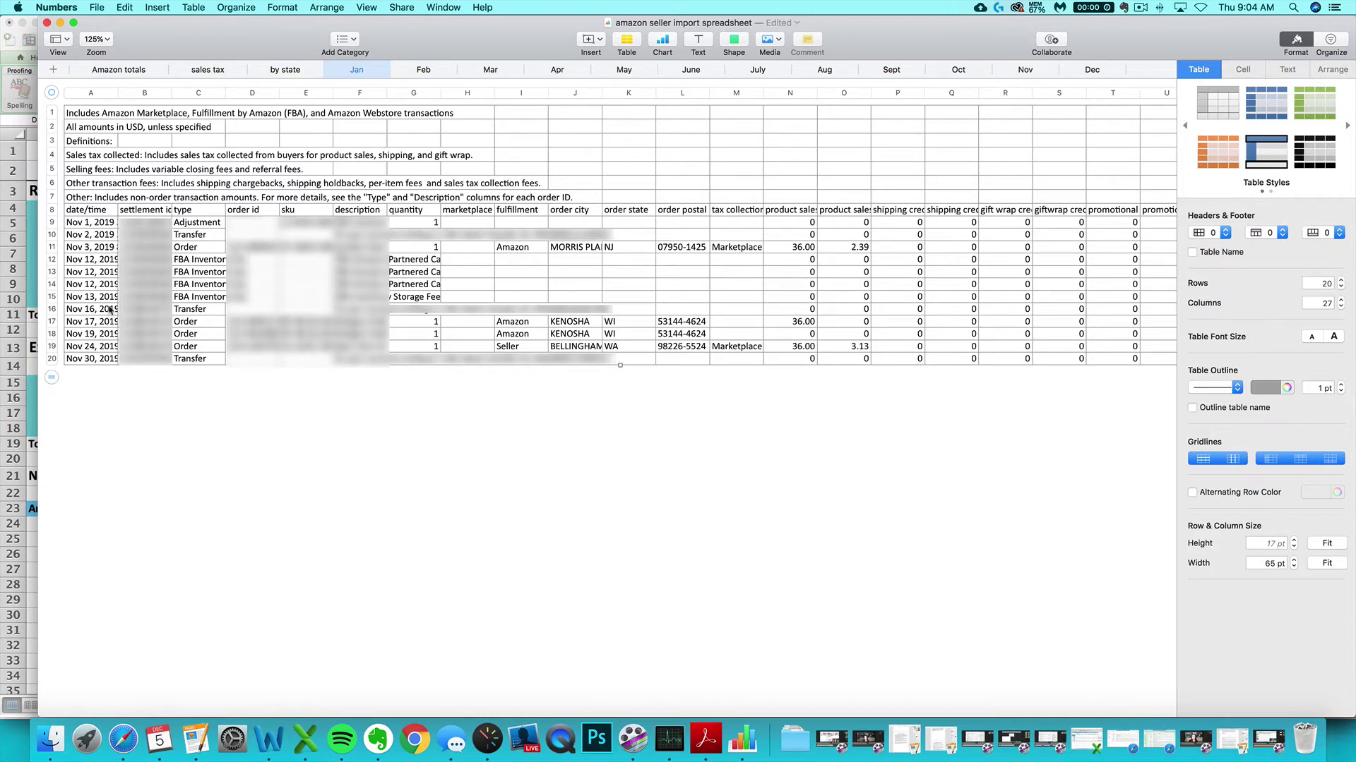
# Step: Open the Amazon totals sheet to see January's $3,597.14 Amazon Sales figure
pyautogui.click(115, 71)
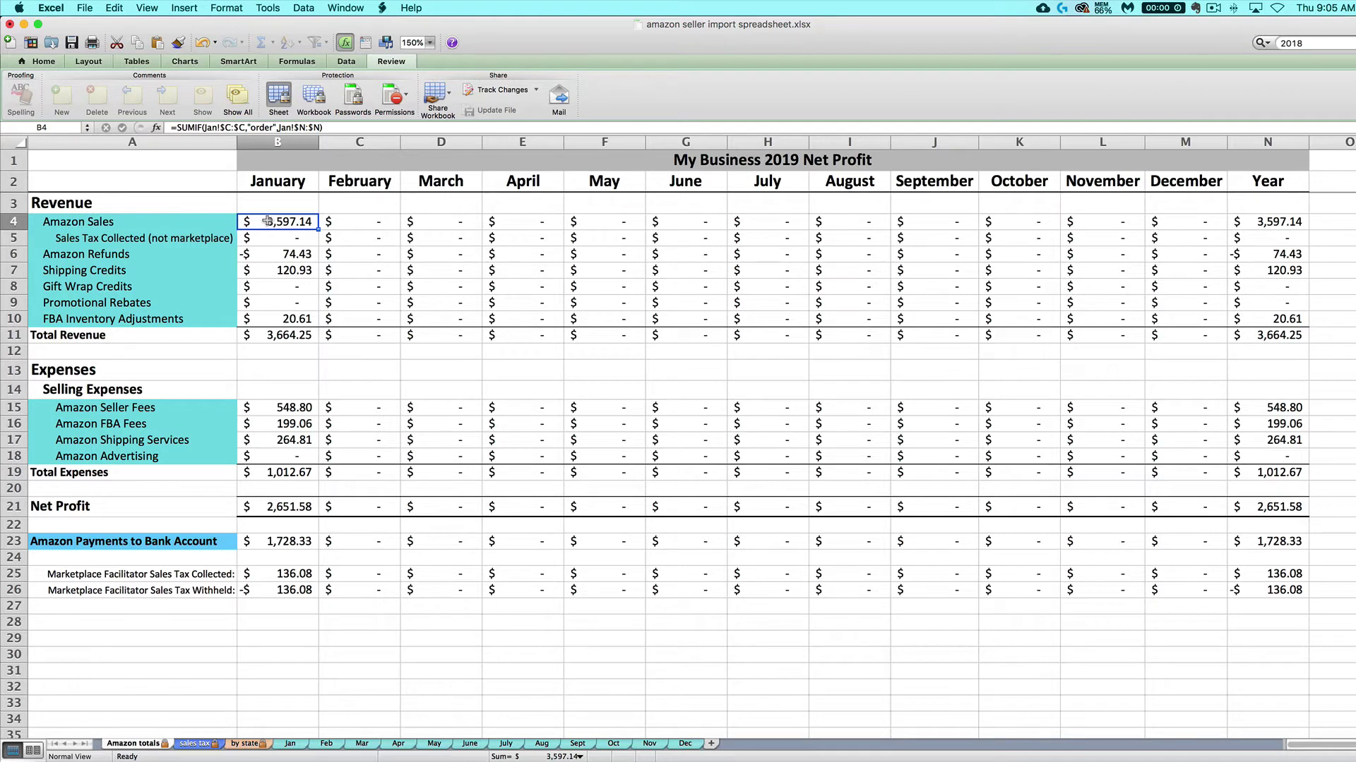
# Step: Inspect the Jan sheet's type column C and product sales column N, including cells N9 and N11
pyautogui.click(289, 743)
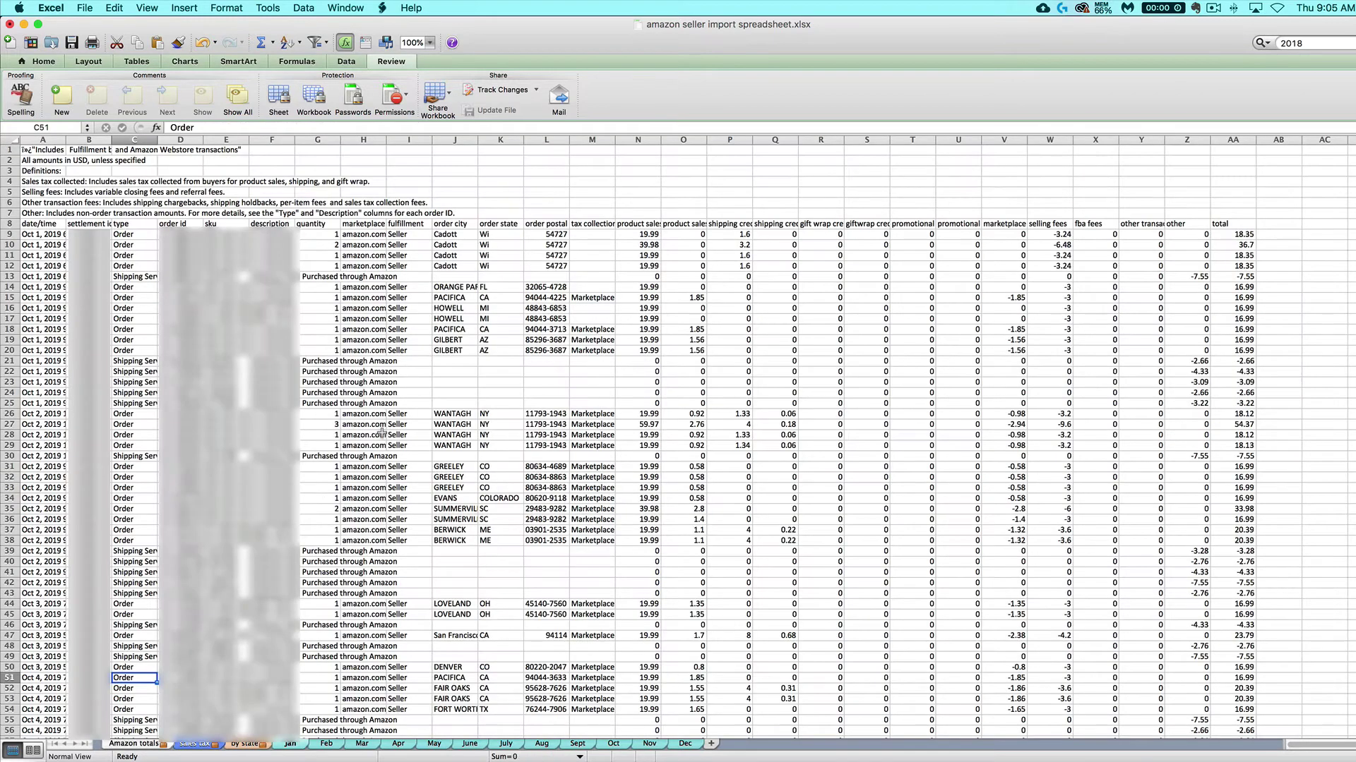
pyautogui.click(636, 224)
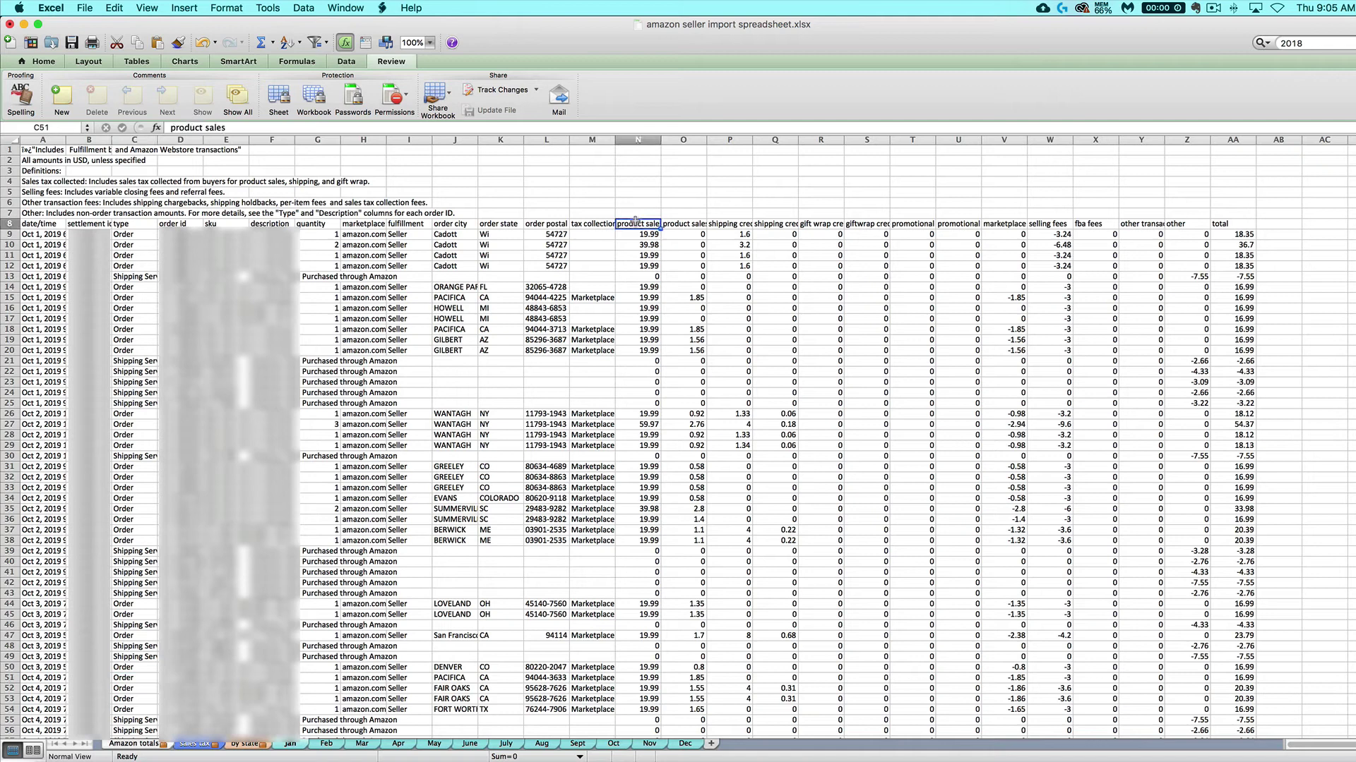
pyautogui.click(636, 139)
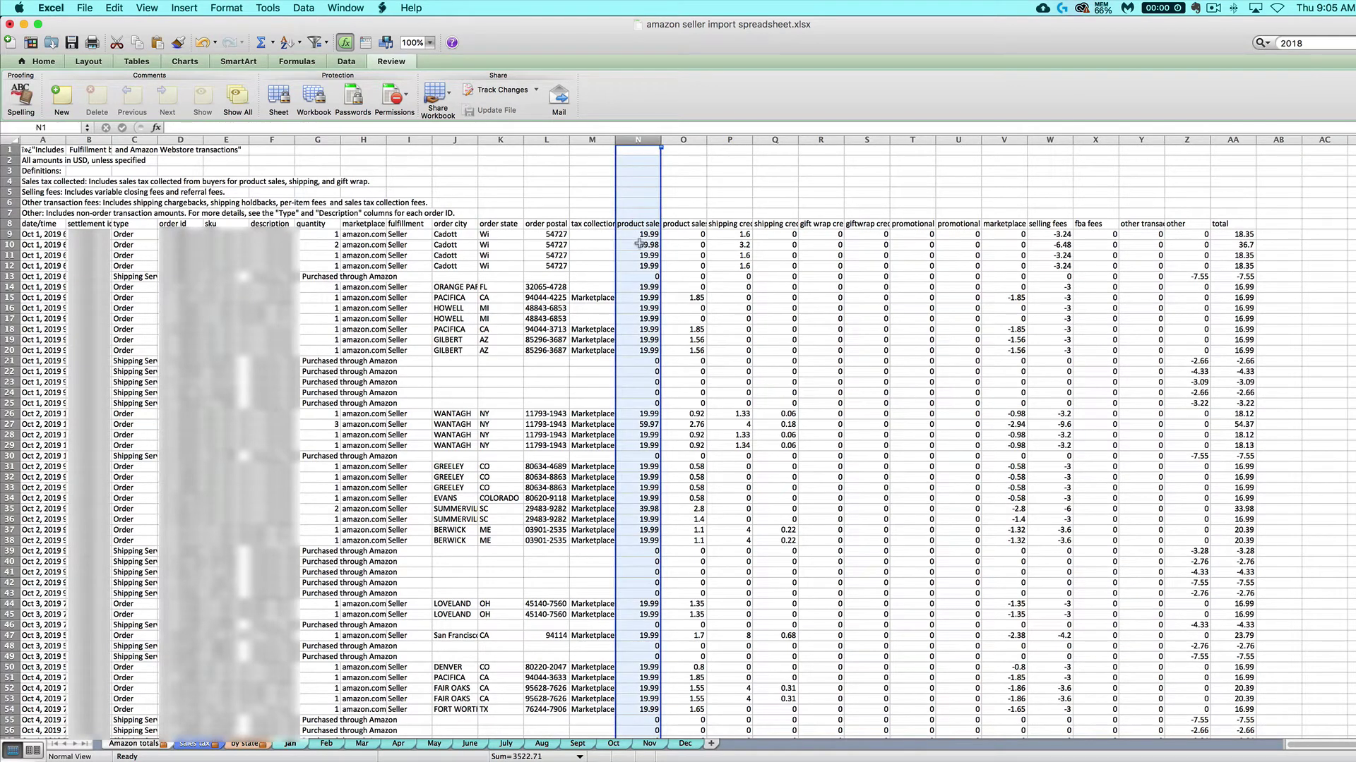
pyautogui.click(135, 139)
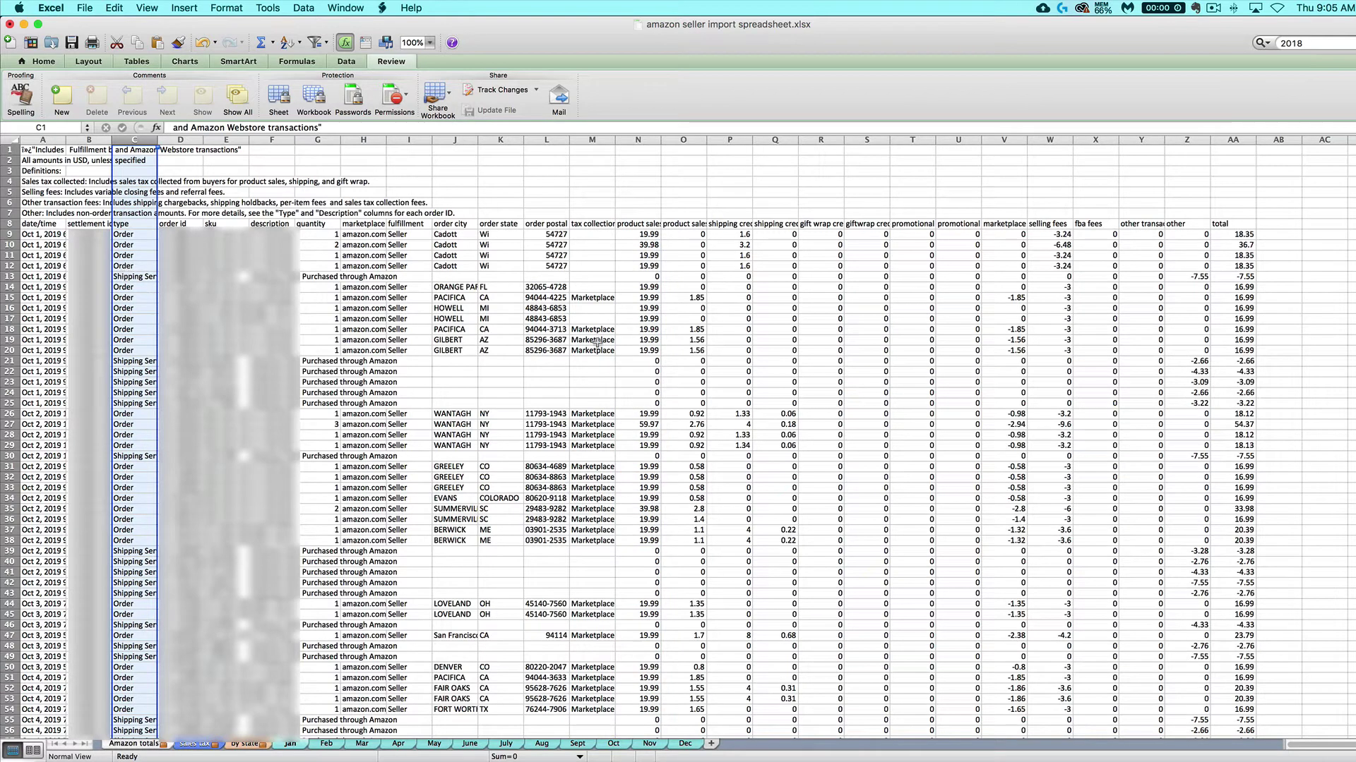
pyautogui.click(630, 257)
pyautogui.click(631, 235)
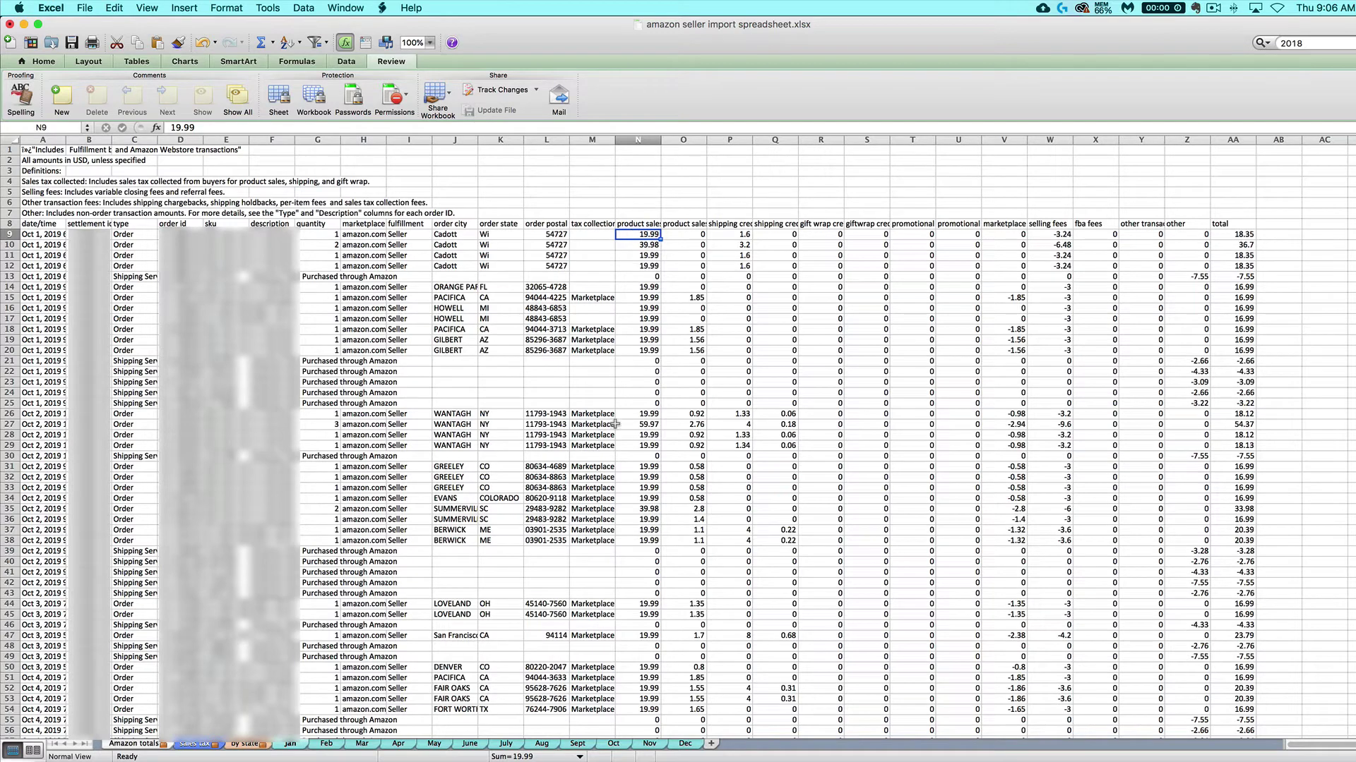
pyautogui.click(141, 744)
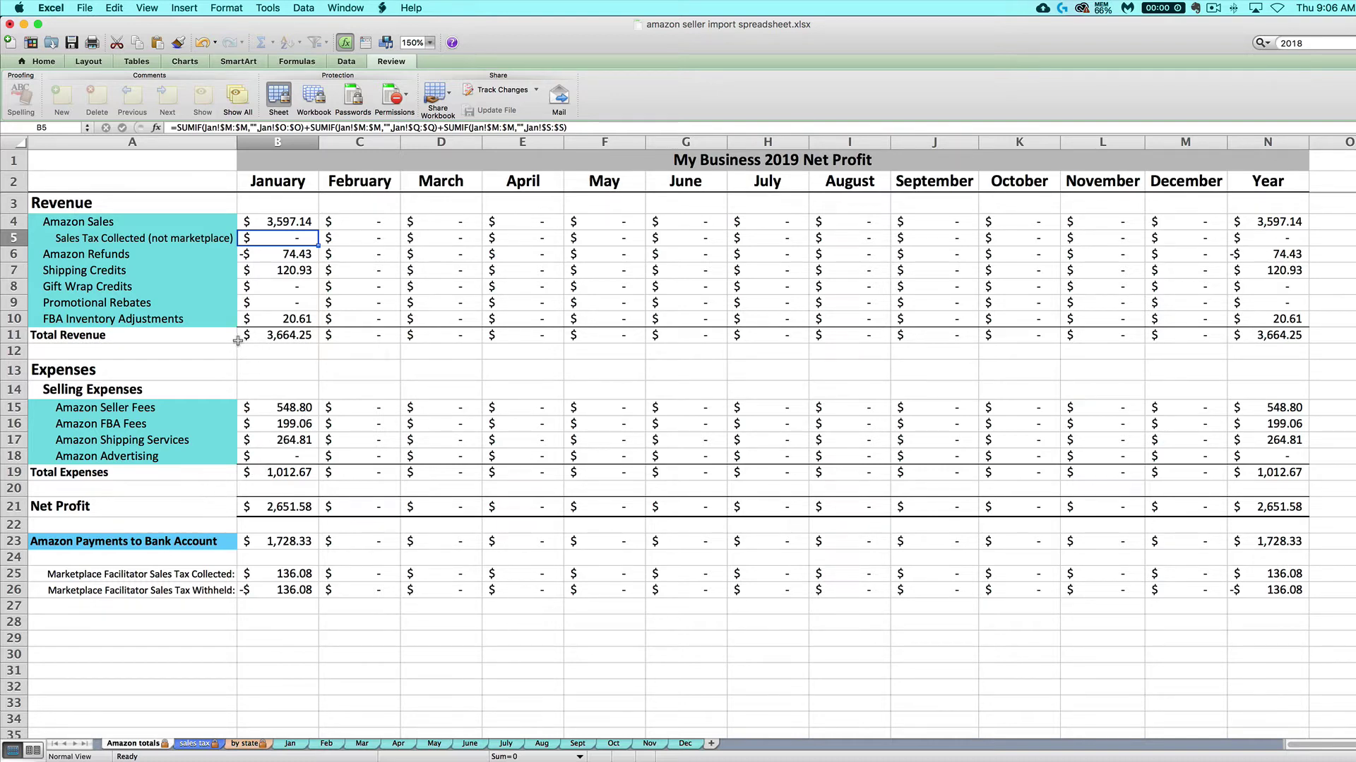
# Step: Inspect the Jan sheet's product sales tax column O and MarketplaceFacilitator entries in column M
pyautogui.click(291, 745)
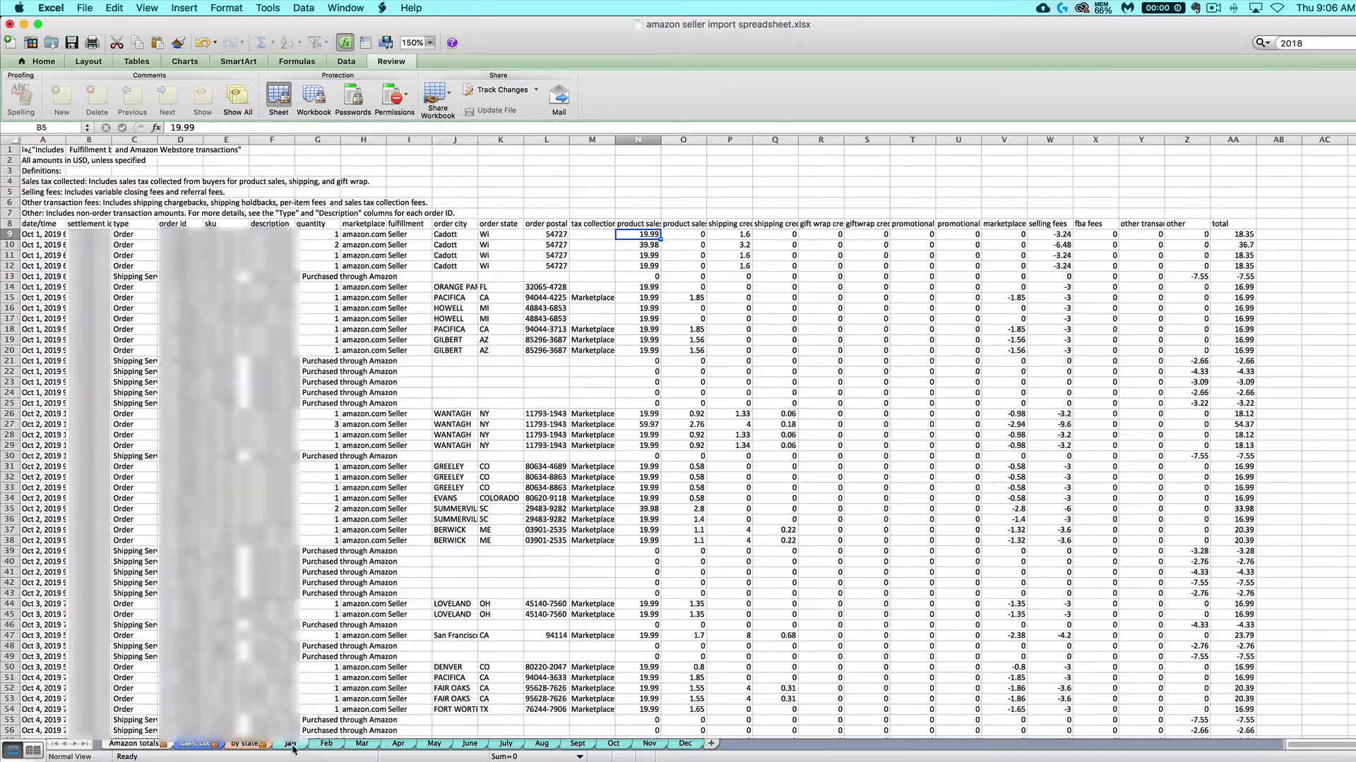
pyautogui.click(682, 140)
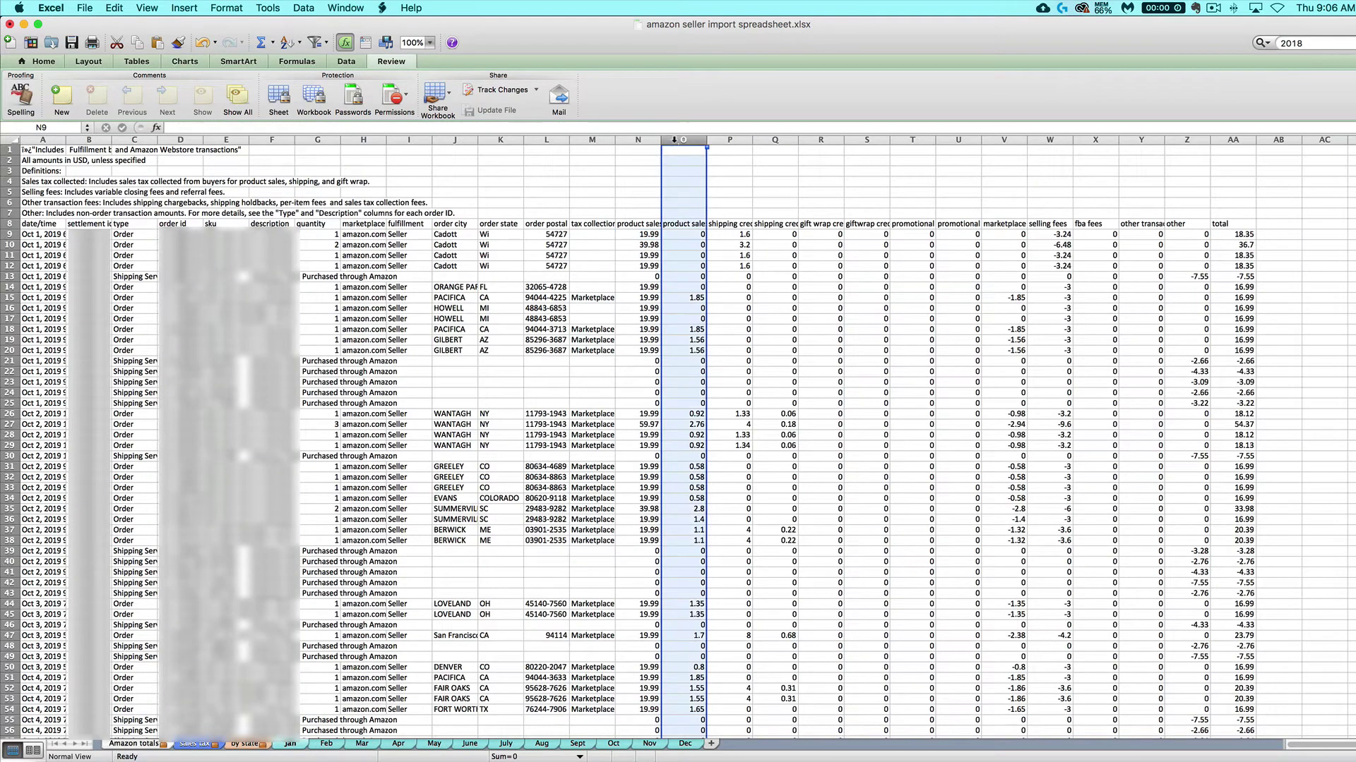
pyautogui.click(686, 225)
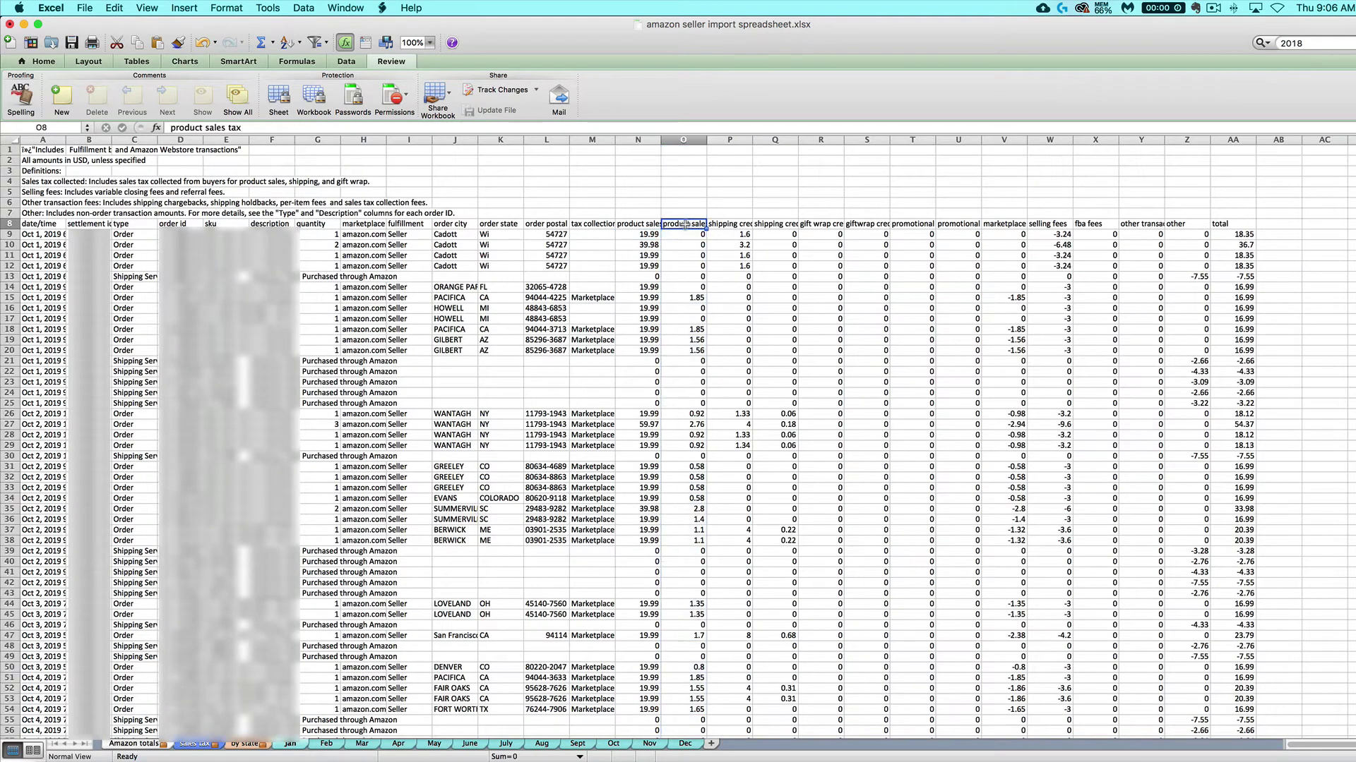
pyautogui.click(605, 226)
pyautogui.click(581, 298)
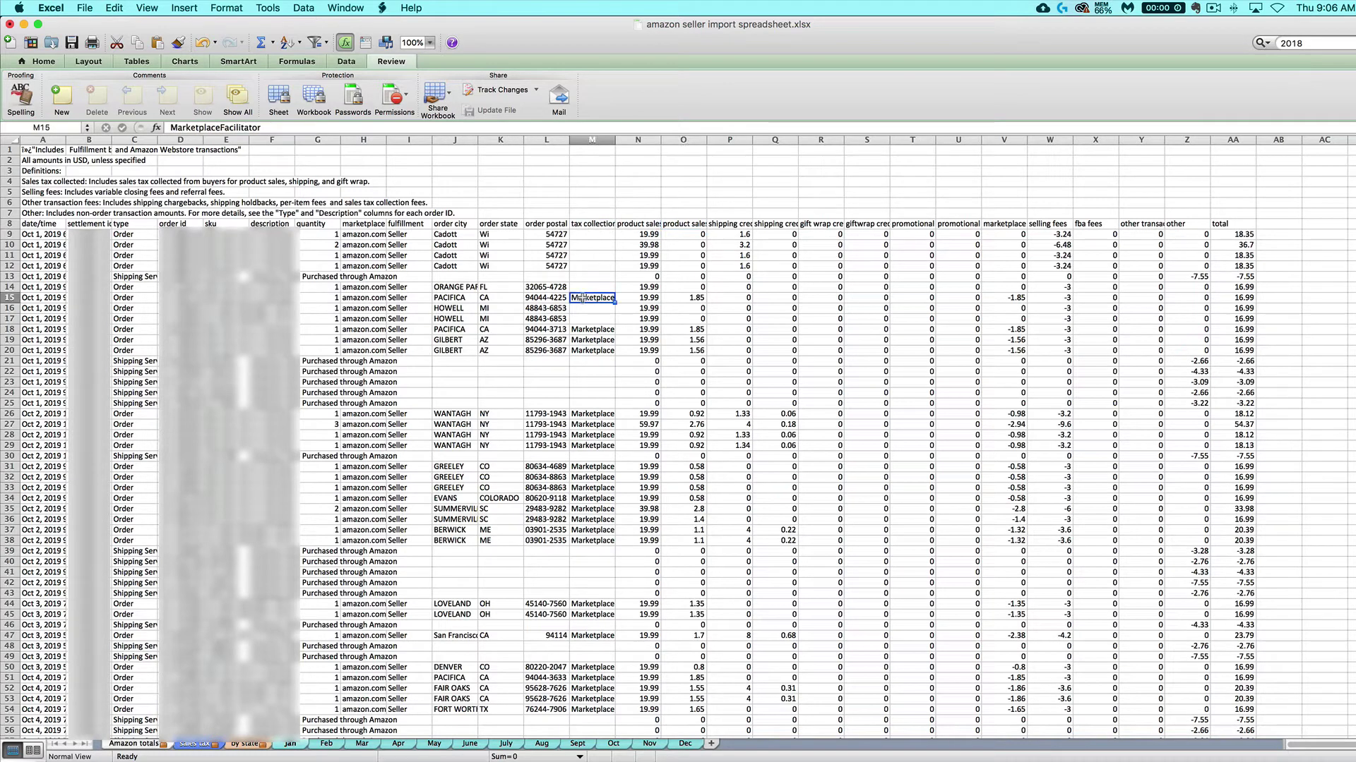
pyautogui.click(586, 339)
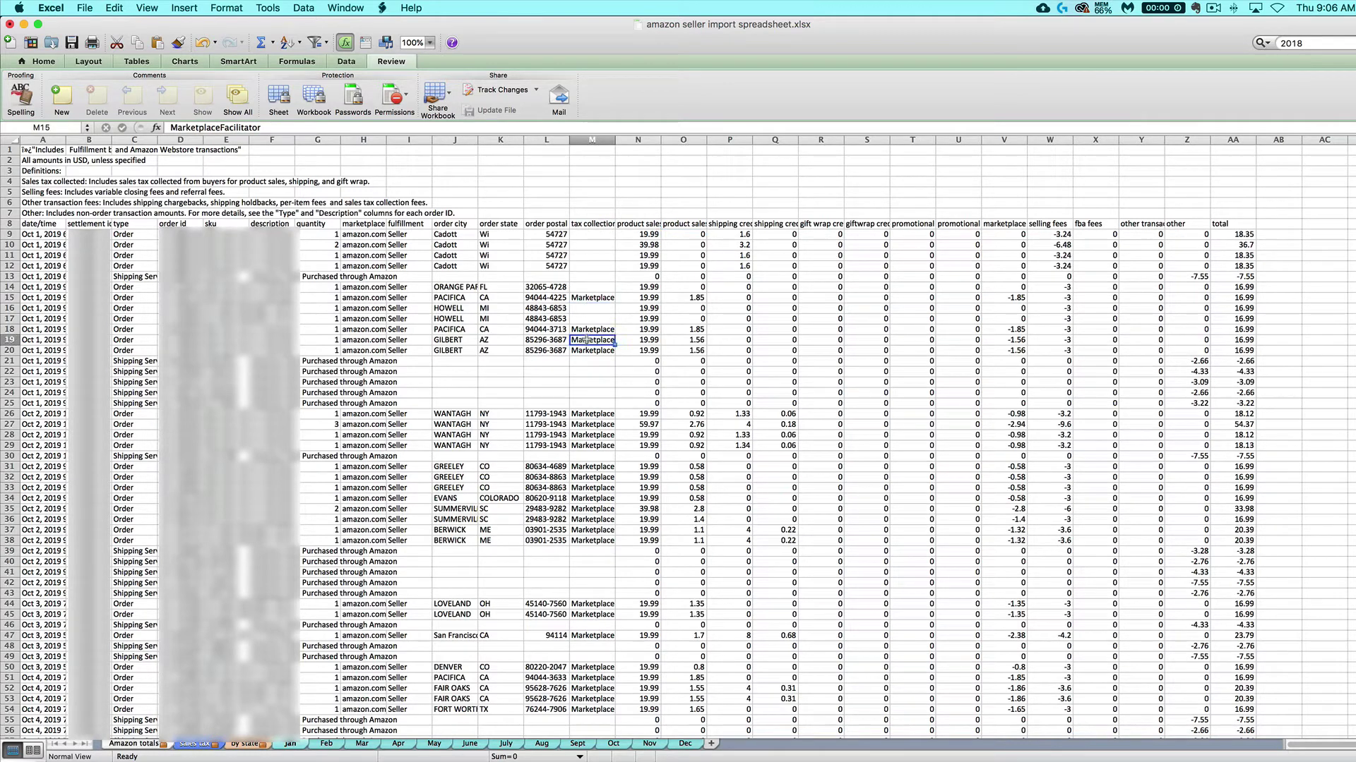
pyautogui.click(592, 140)
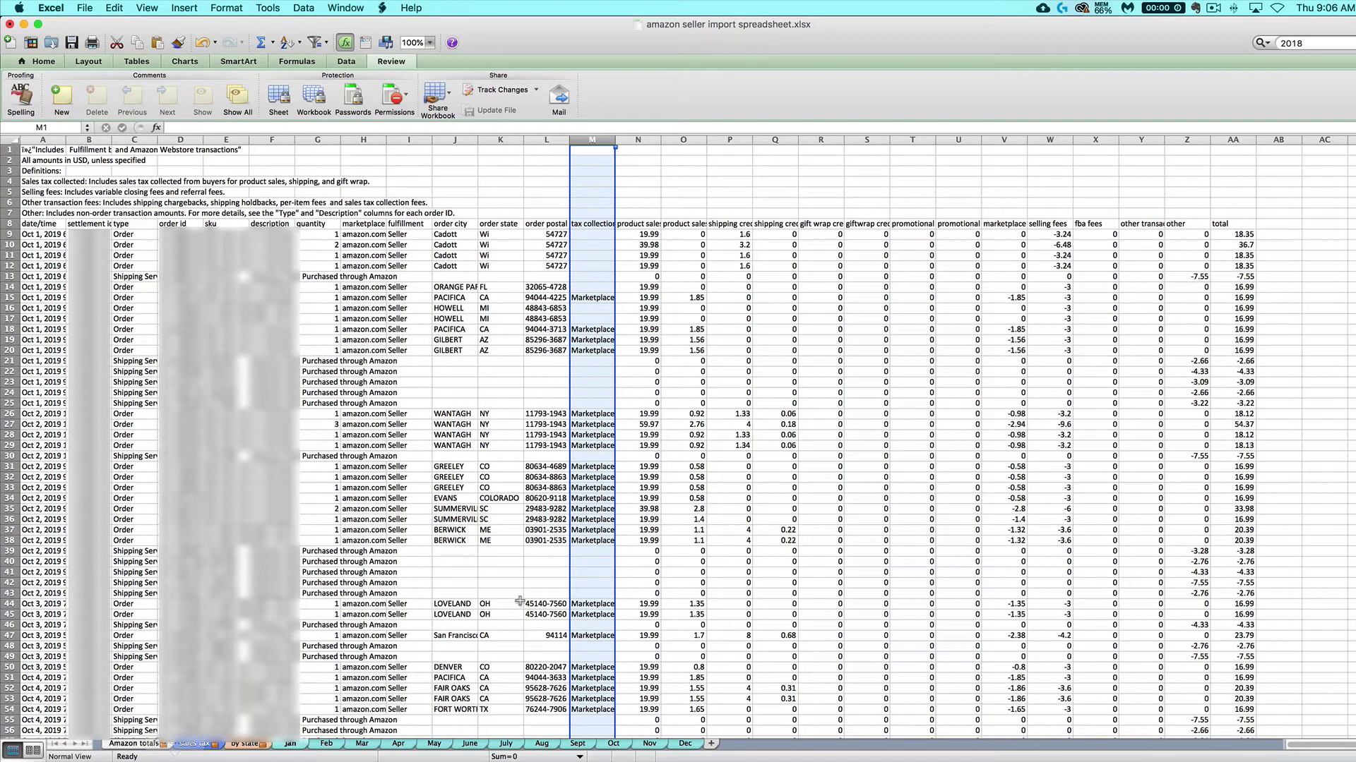
pyautogui.click(602, 499)
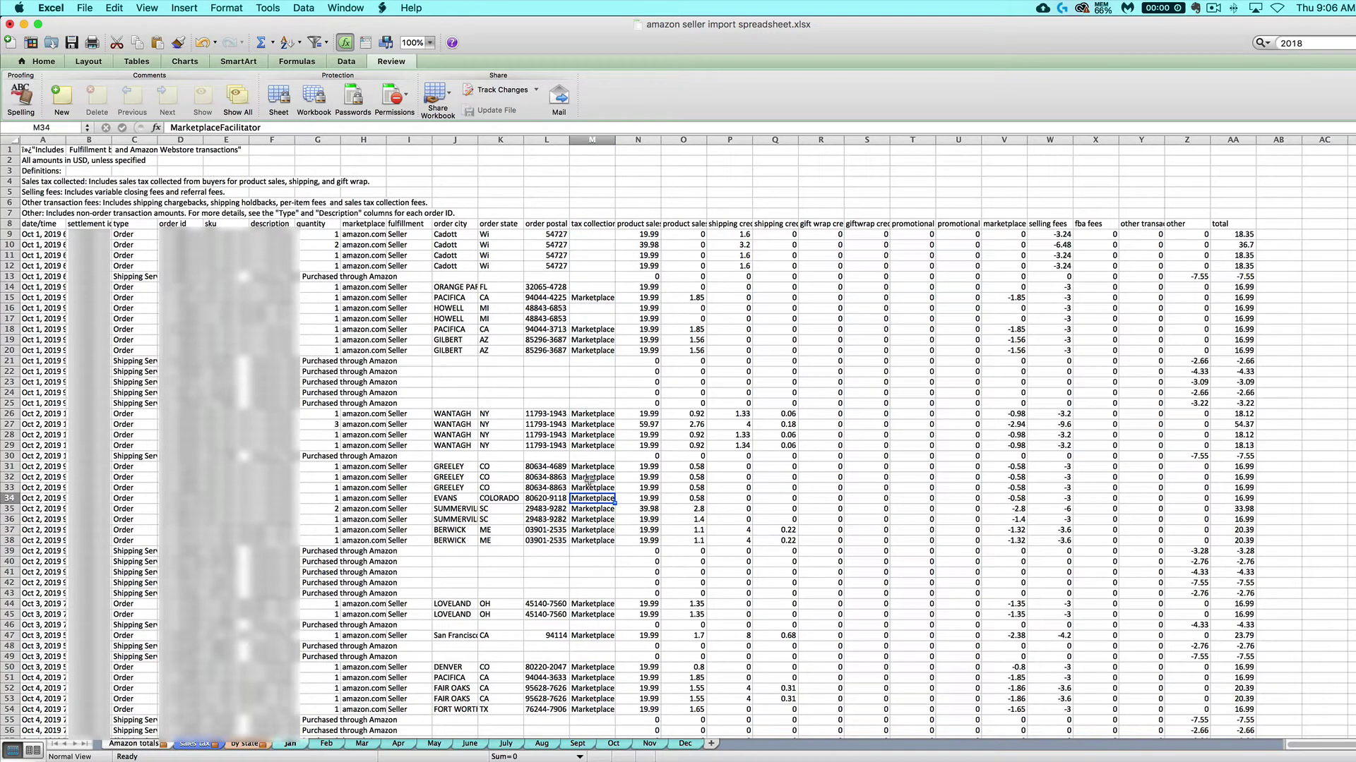
# Step: Review the B25 formula, then enter =SUM(Jan!$V:$V) for the withheld sales tax in B26
pyautogui.click(134, 742)
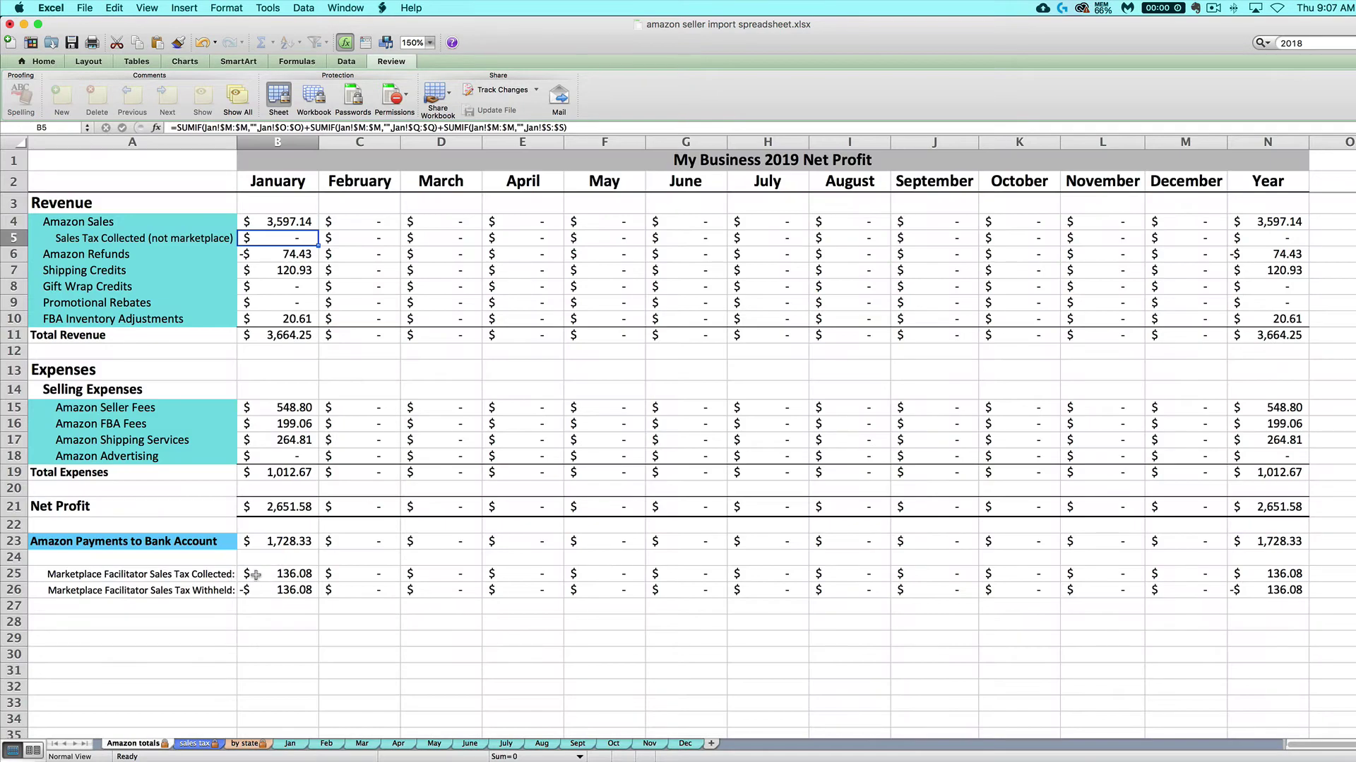
pyautogui.click(258, 577)
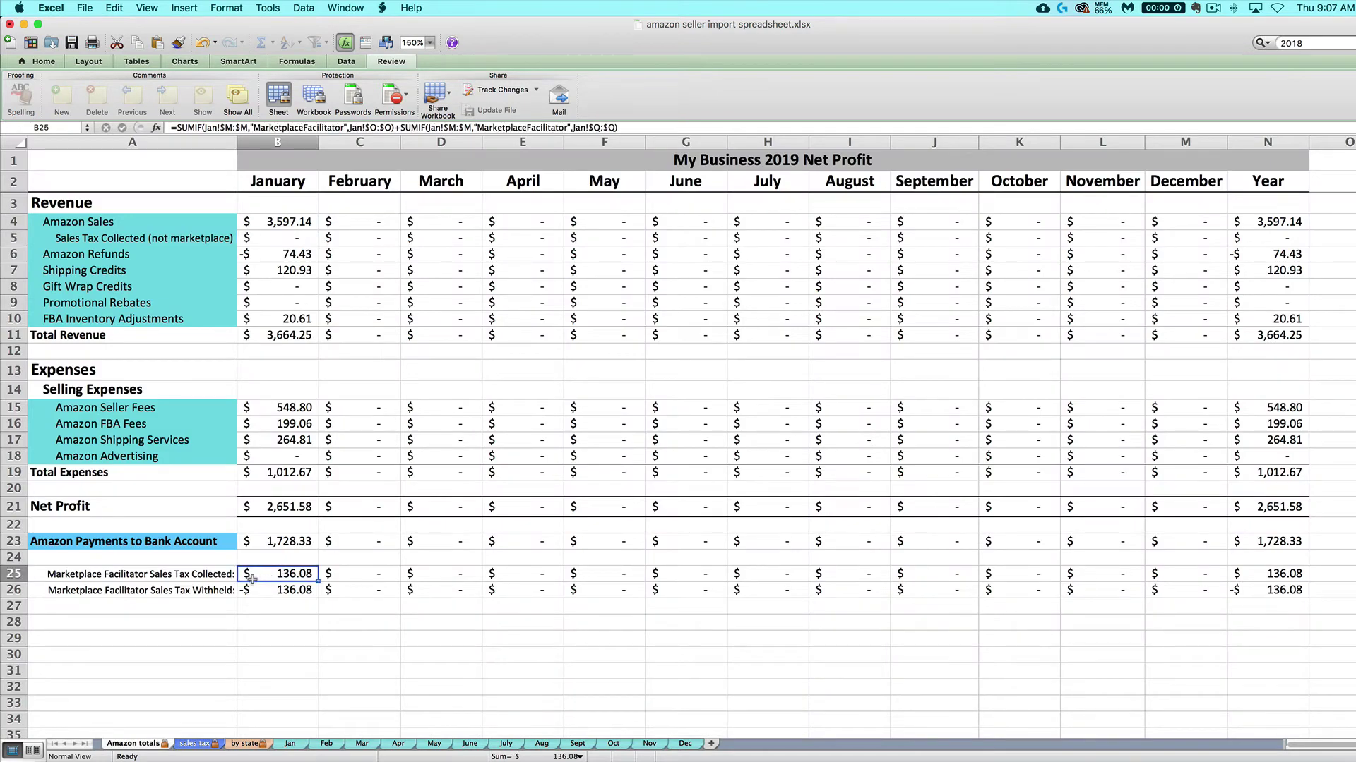
pyautogui.click(14, 574)
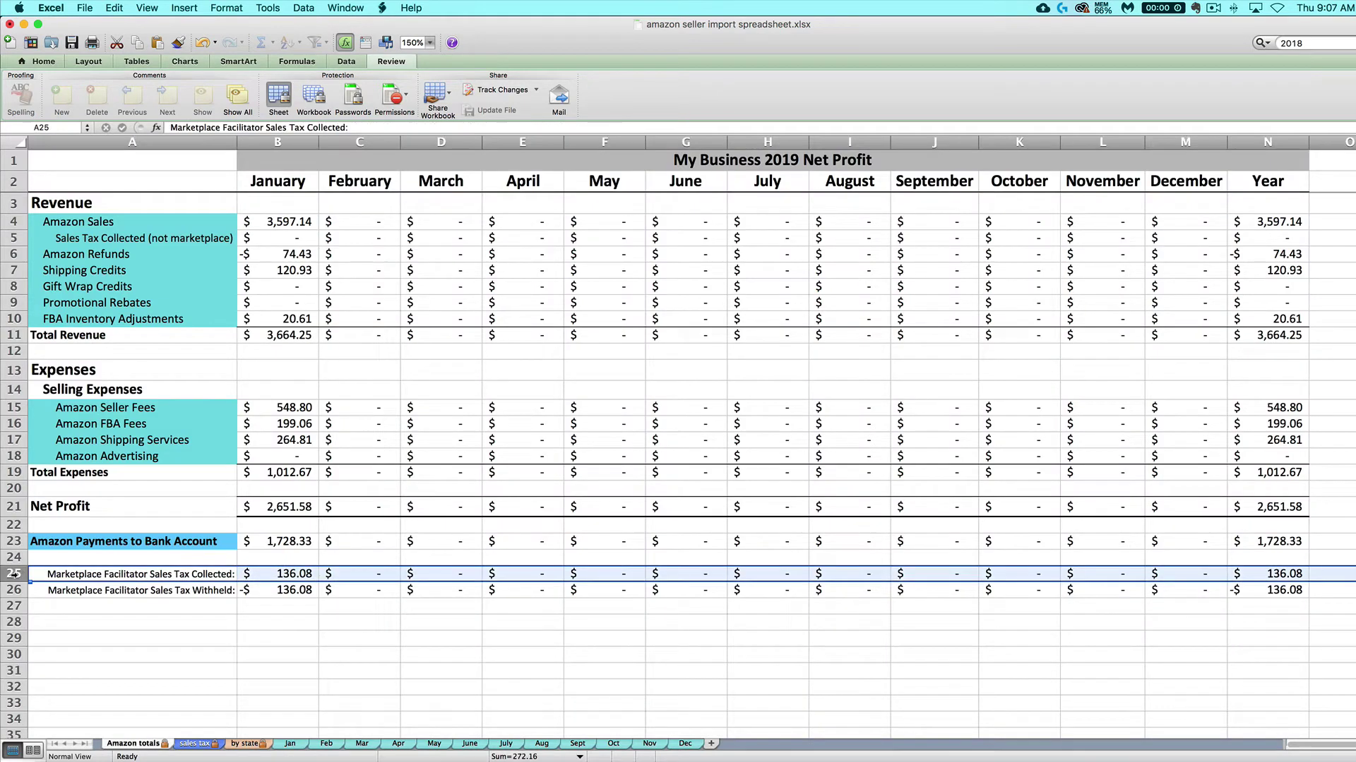
pyautogui.click(261, 576)
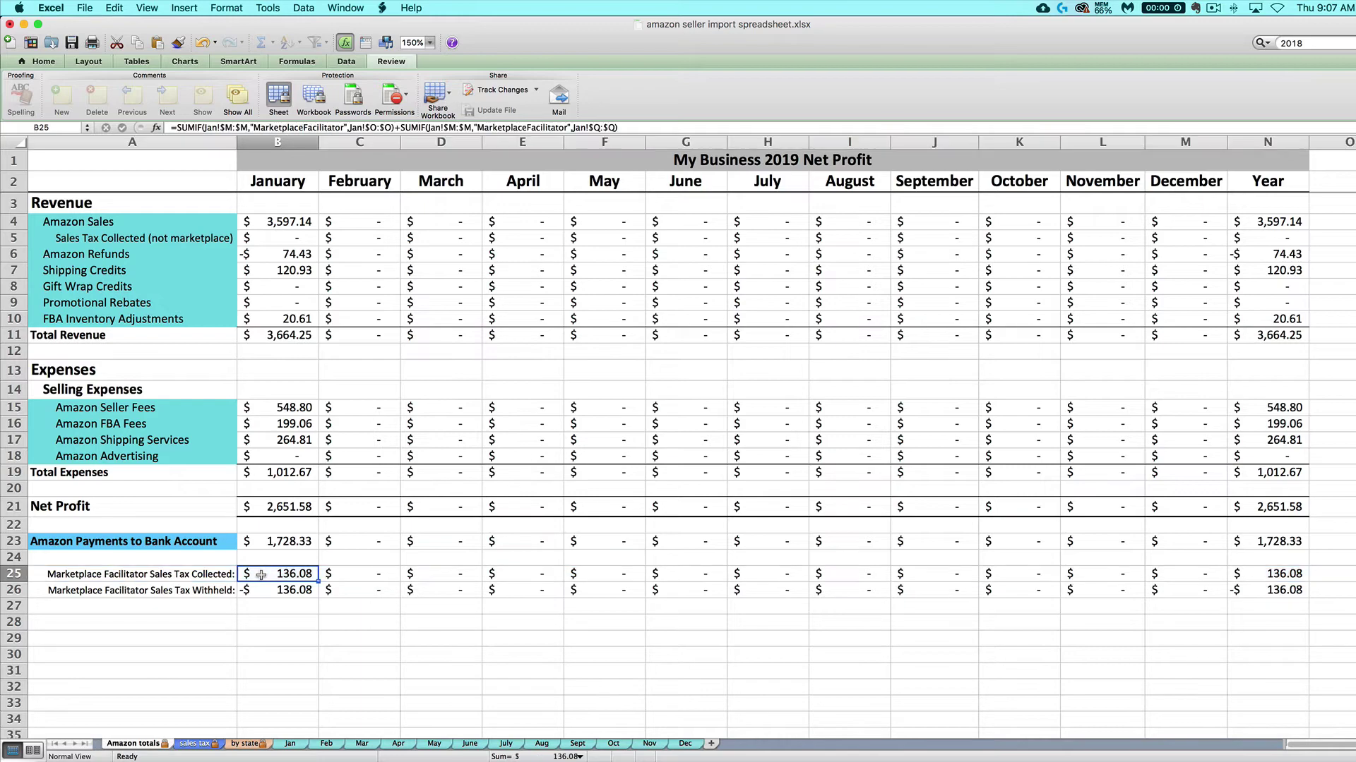
pyautogui.click(295, 747)
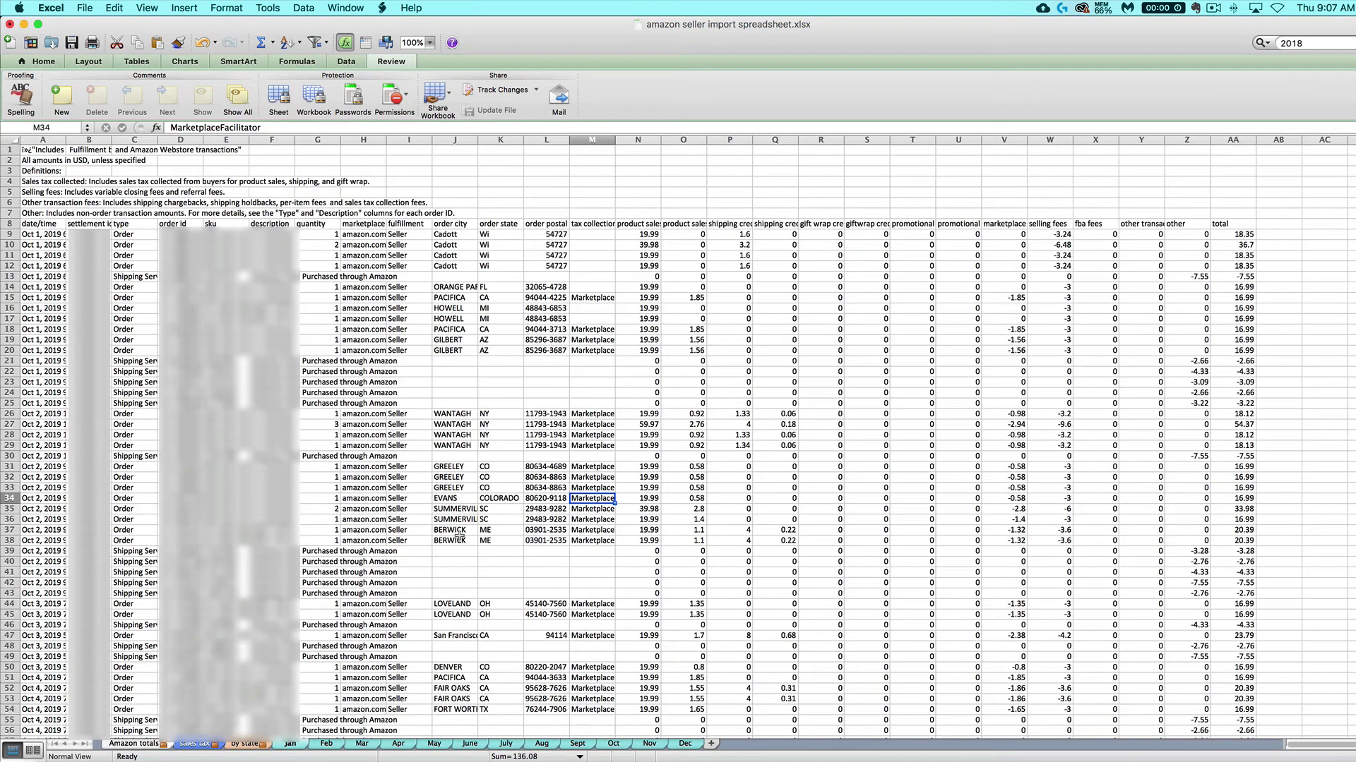
pyautogui.click(1004, 139)
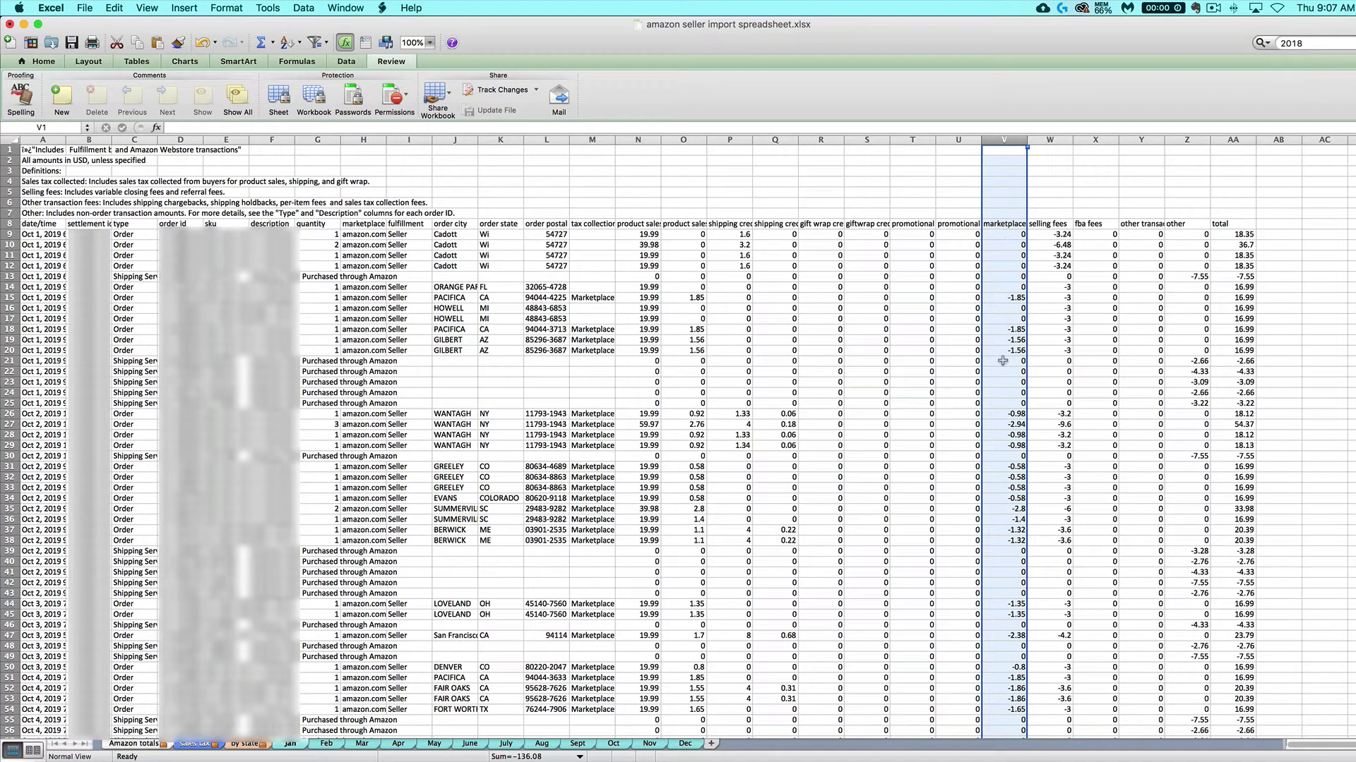
pyautogui.press('Return')
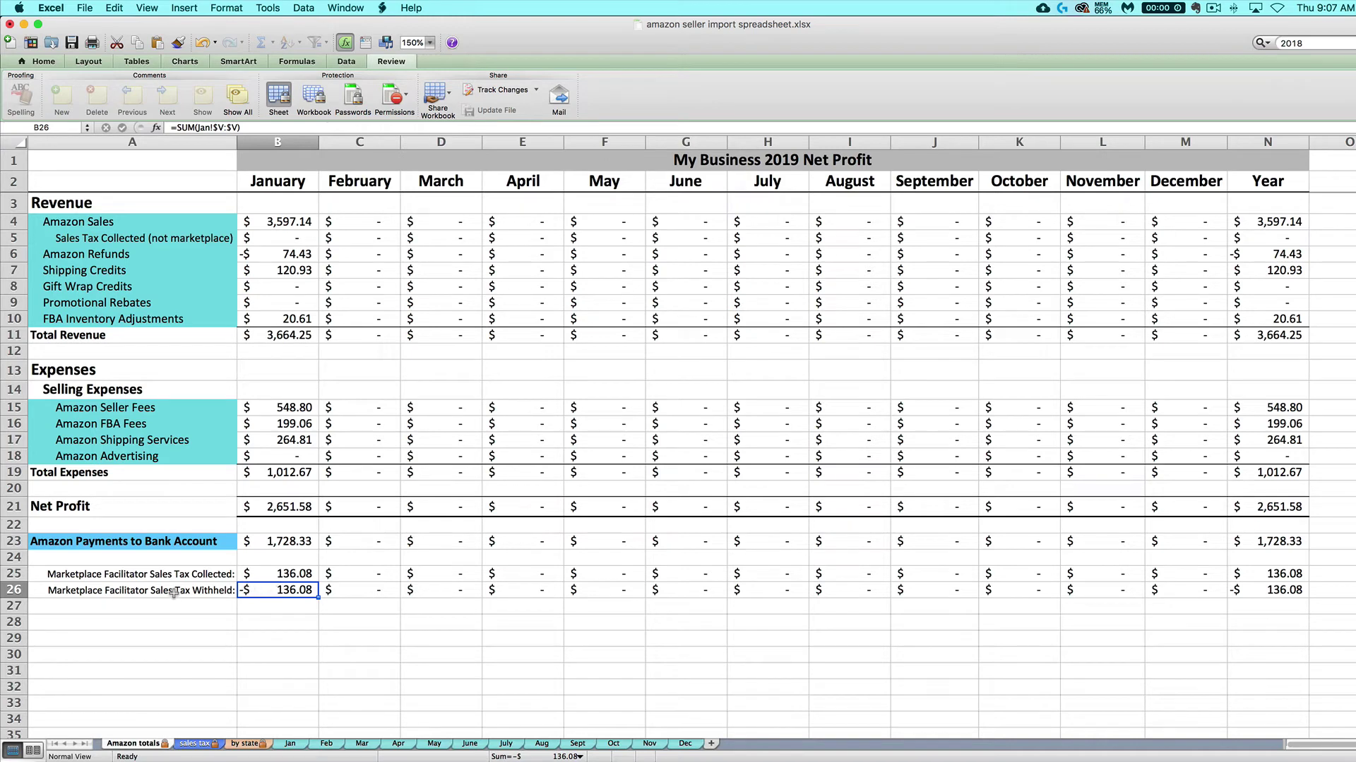
pyautogui.click(212, 589)
pyautogui.click(262, 590)
pyautogui.click(268, 574)
pyautogui.click(267, 589)
pyautogui.click(266, 574)
pyautogui.click(265, 588)
pyautogui.click(265, 578)
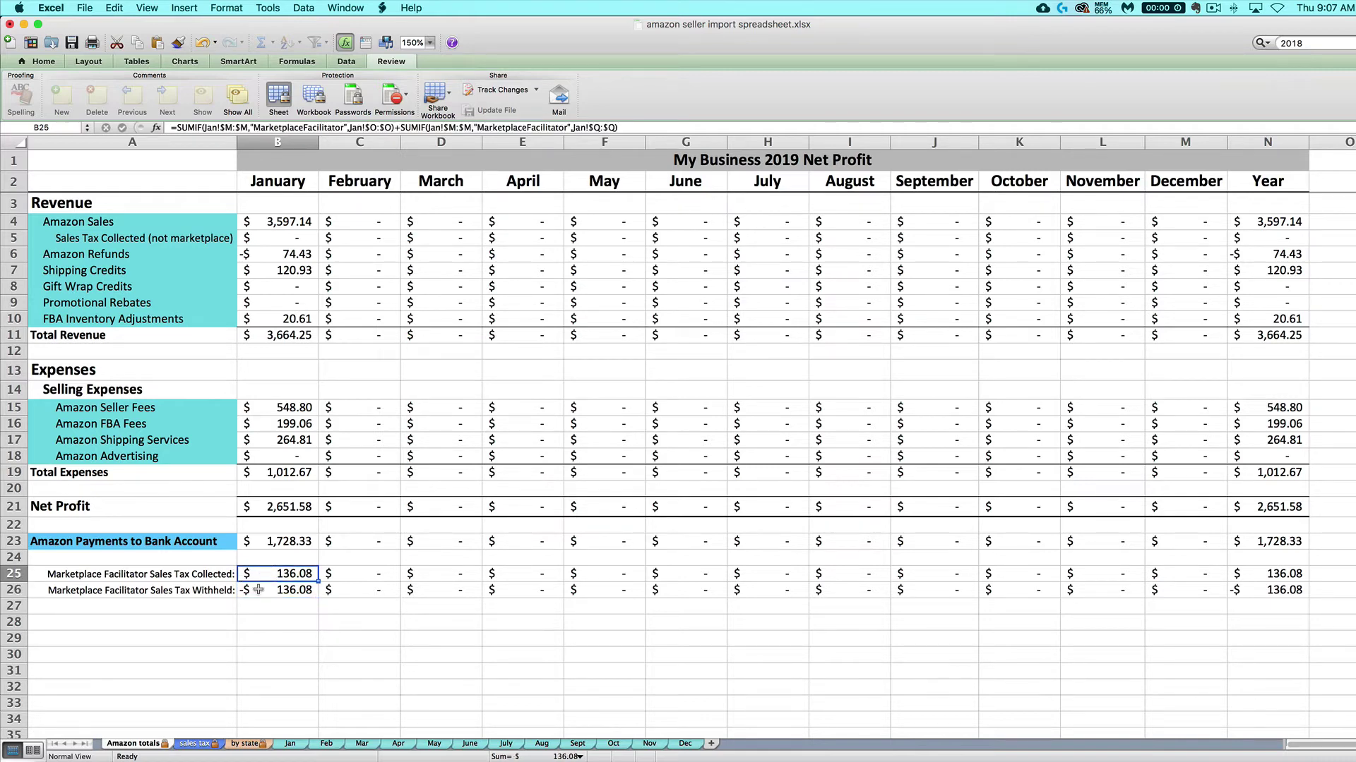
pyautogui.click(257, 591)
pyautogui.click(262, 575)
pyautogui.click(254, 592)
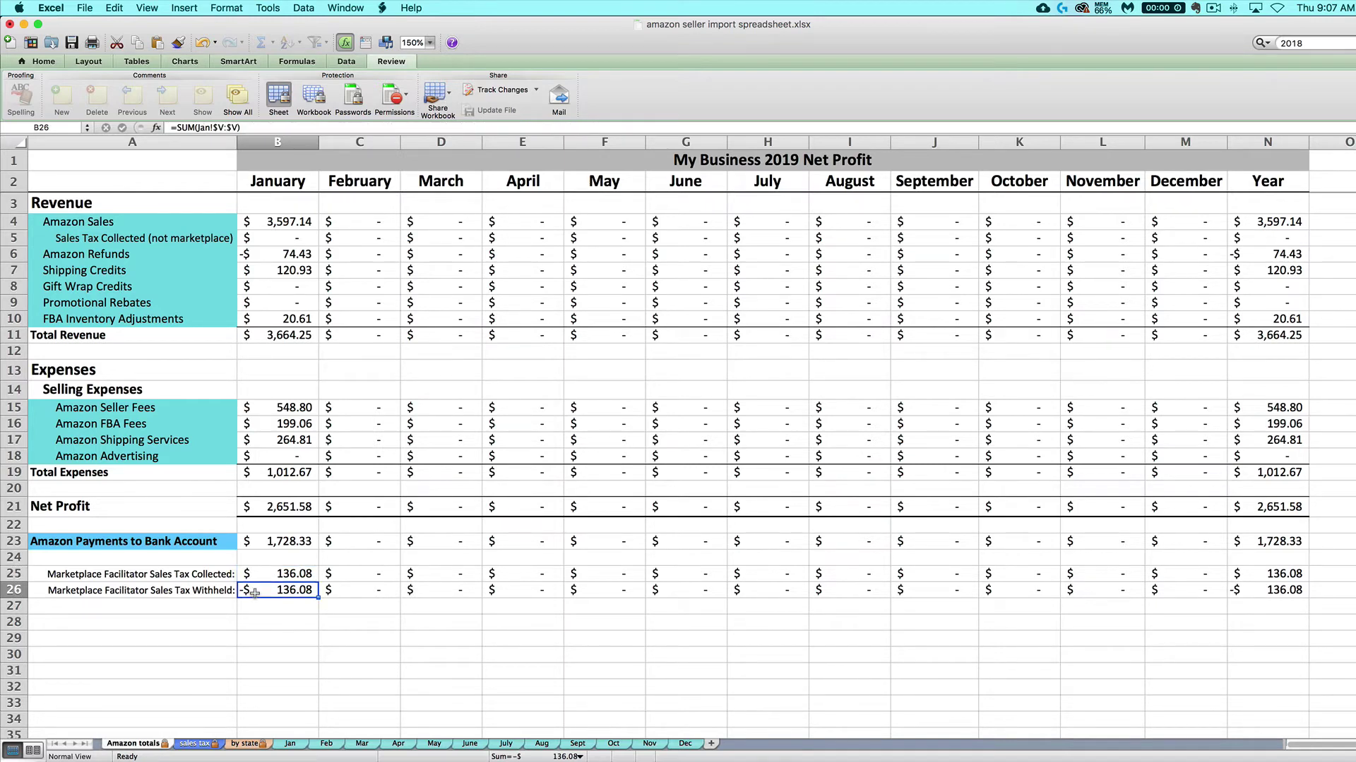
pyautogui.moveTo(14, 574); pyautogui.dragTo(14, 590)
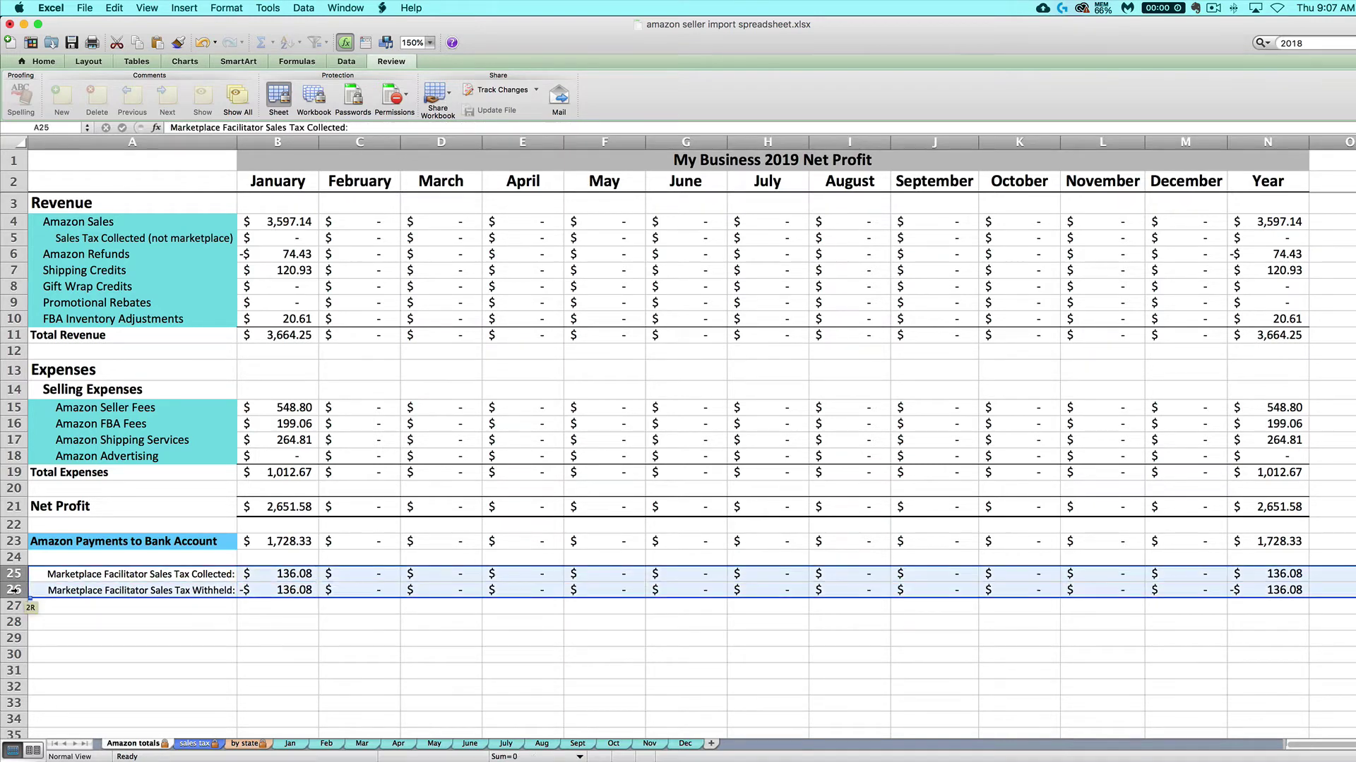
pyautogui.click(115, 585)
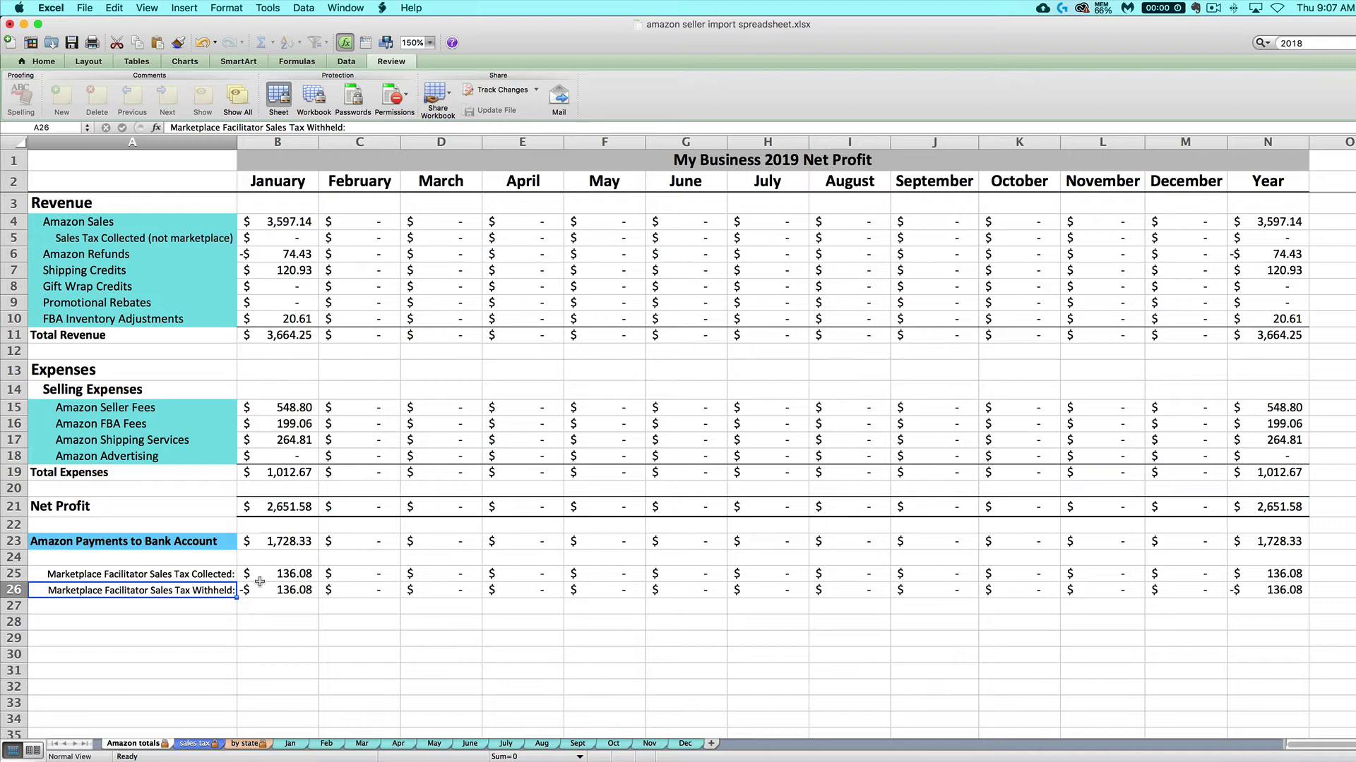
pyautogui.click(314, 239)
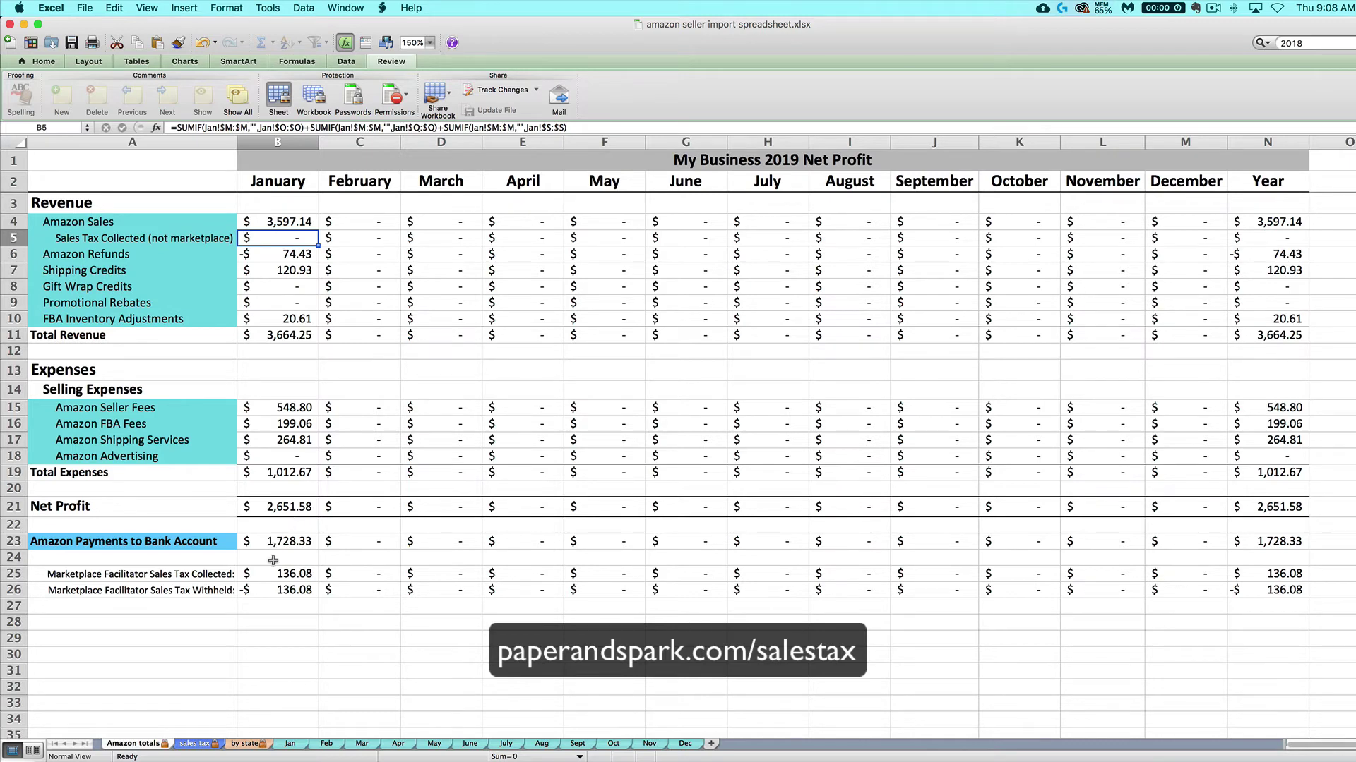
pyautogui.moveTo(18, 574); pyautogui.dragTo(16, 592)
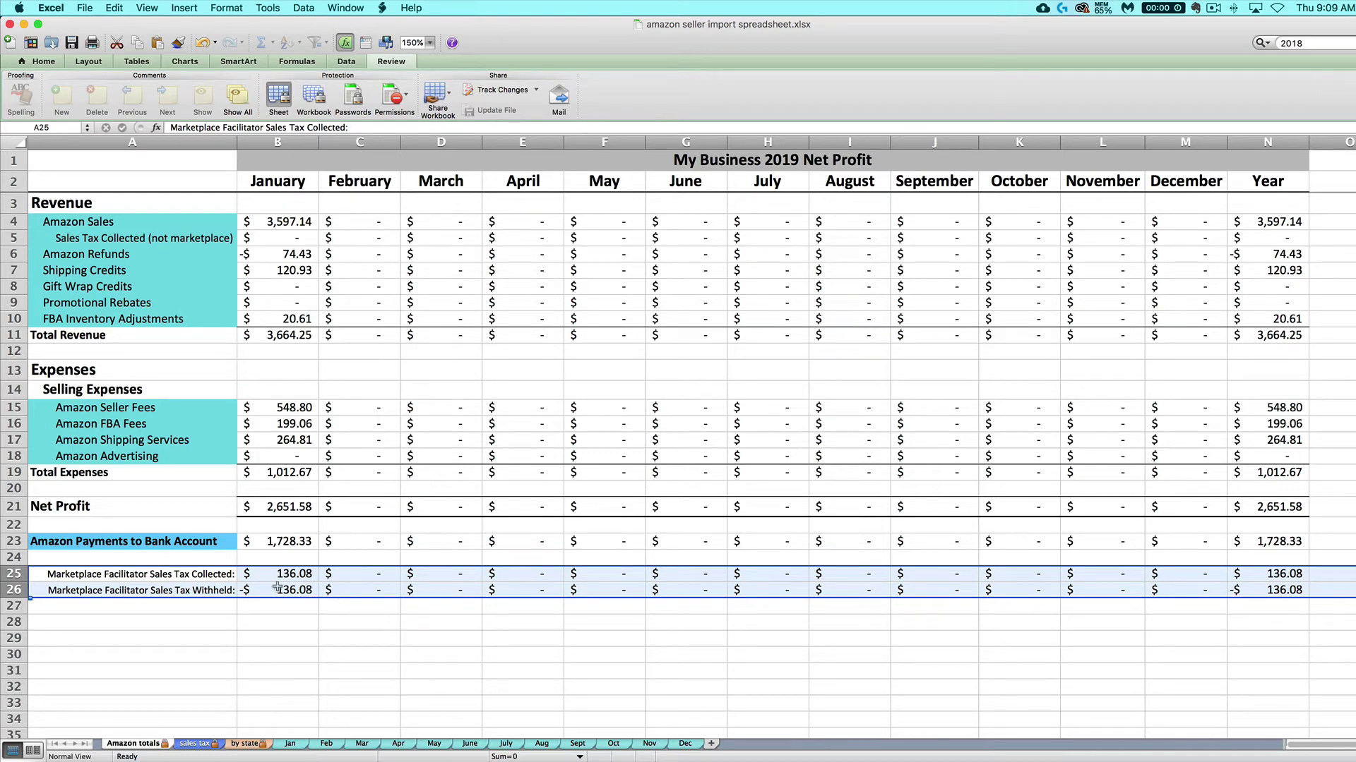
pyautogui.click(246, 239)
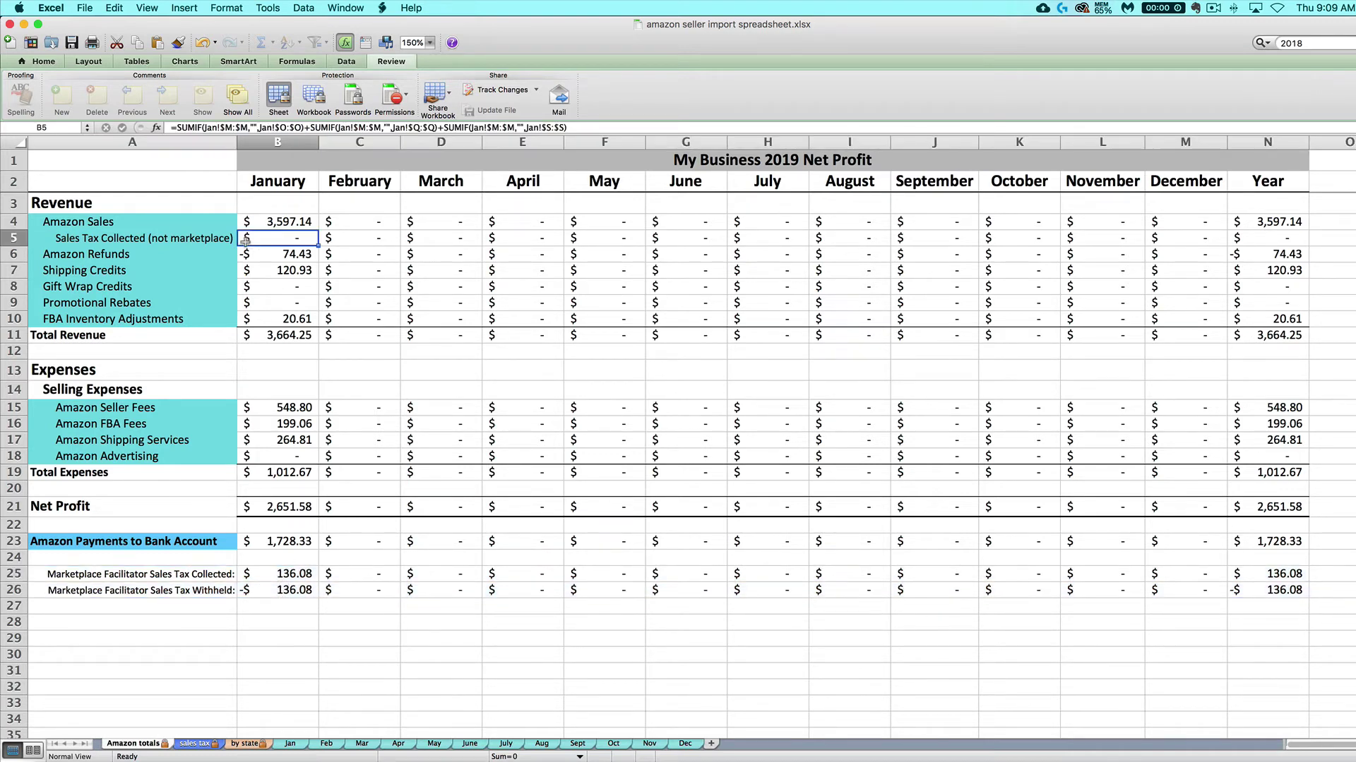
pyautogui.click(11, 238)
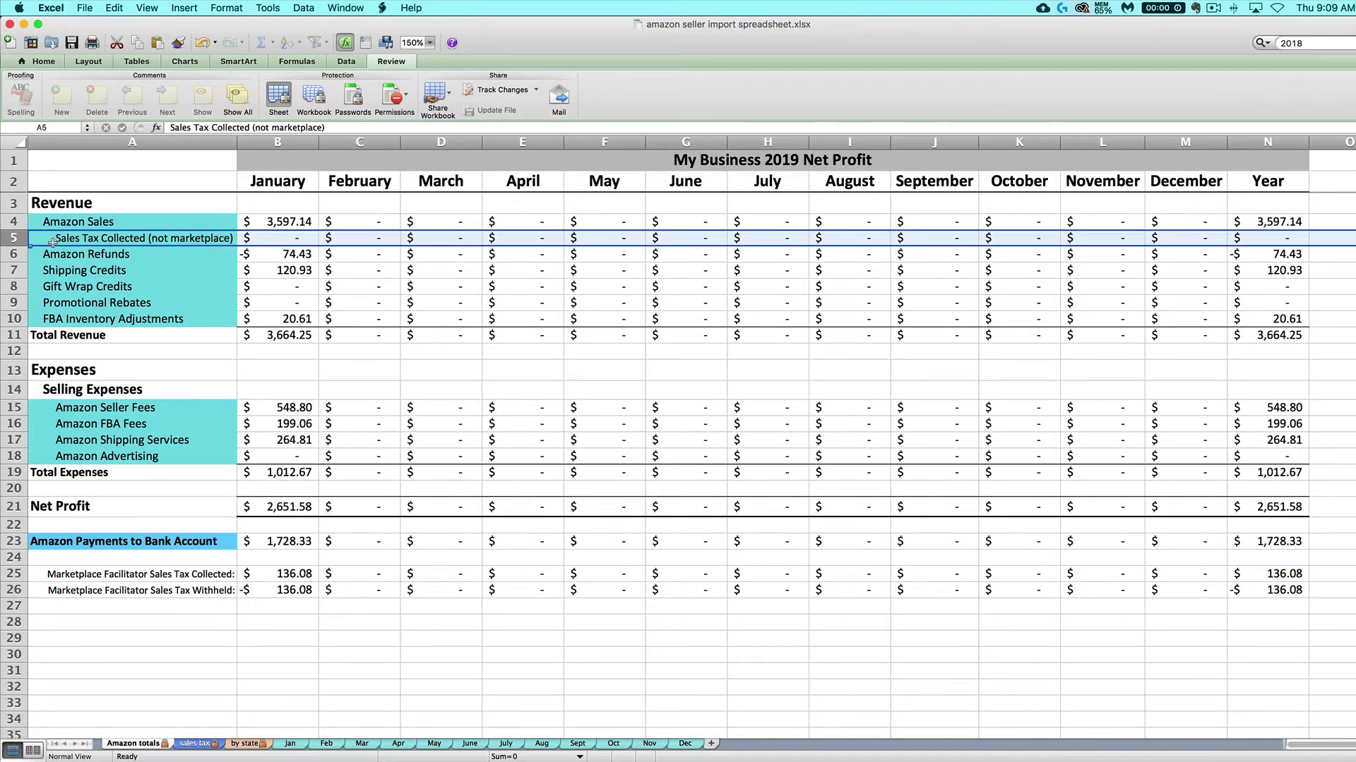
pyautogui.click(258, 254)
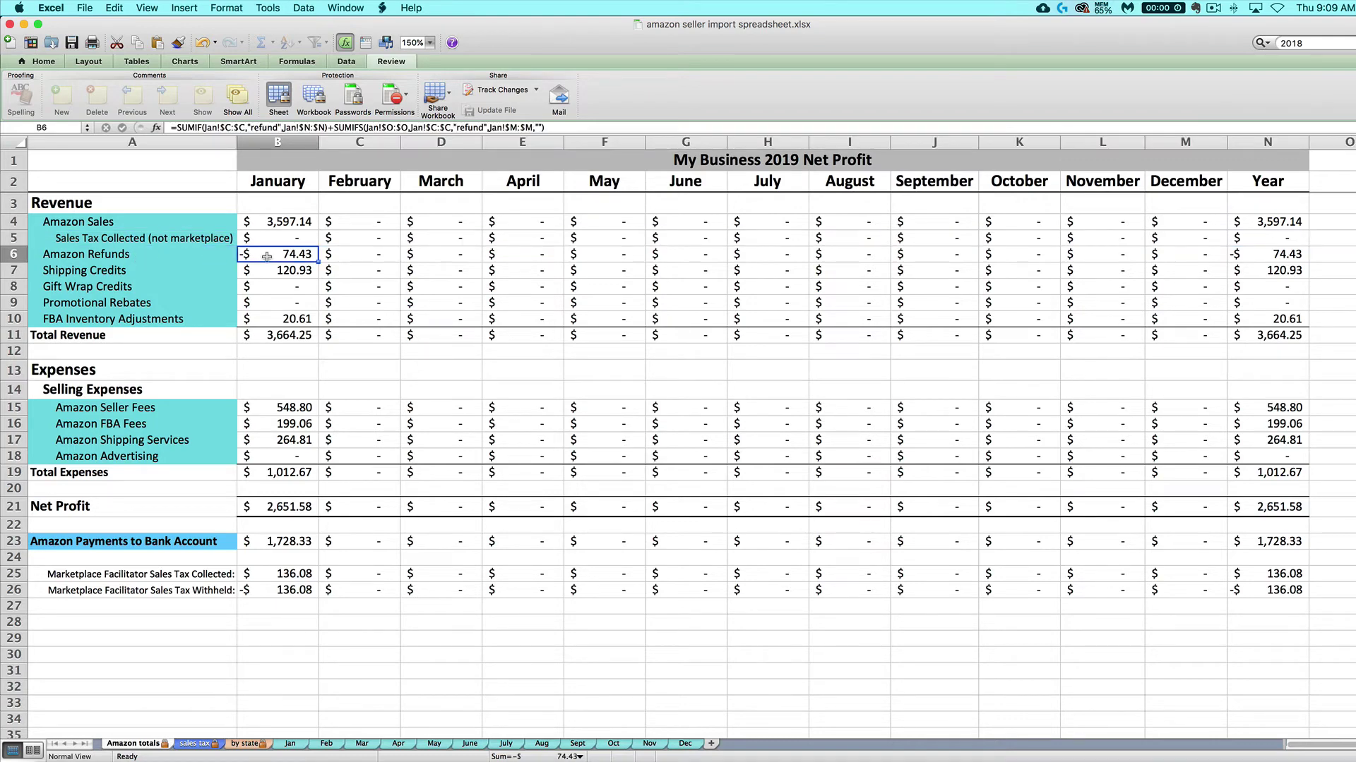
pyautogui.click(290, 744)
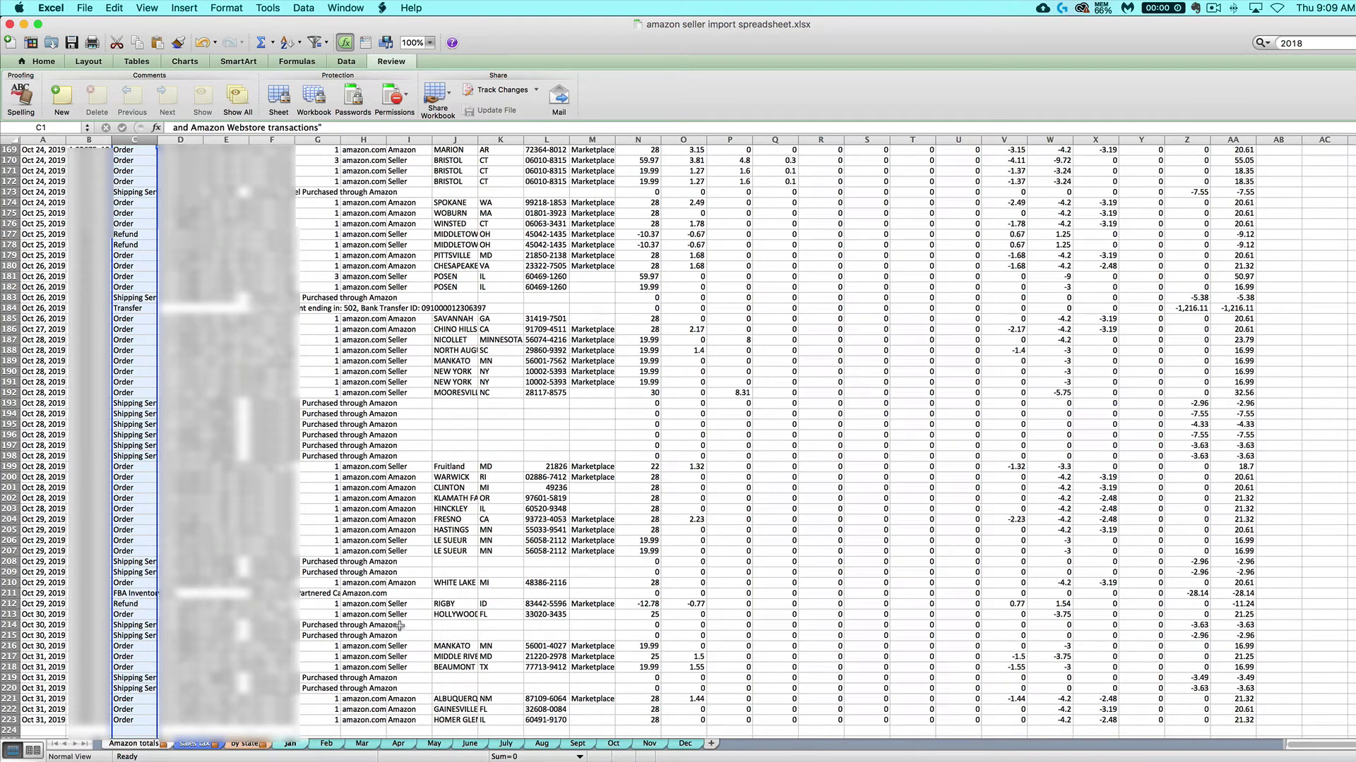
pyautogui.click(141, 744)
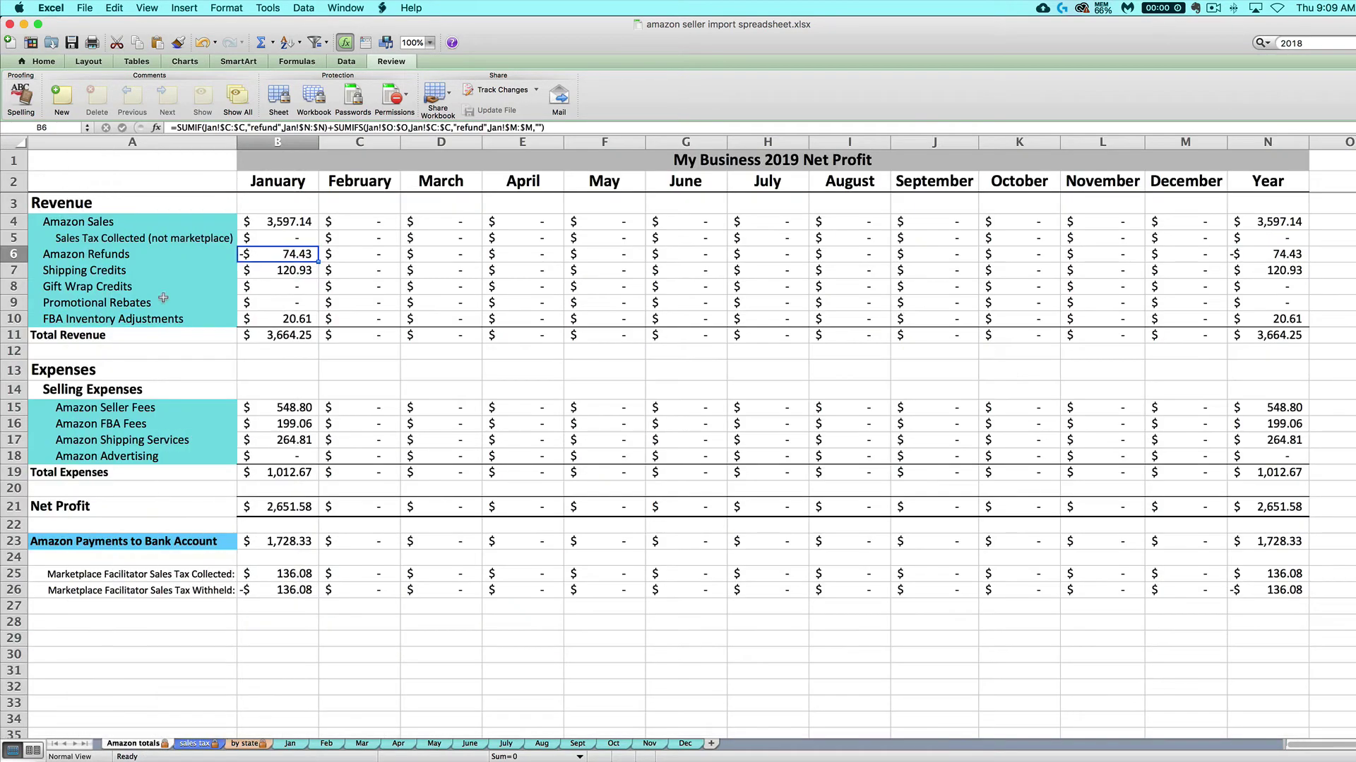
pyautogui.click(275, 270)
pyautogui.moveTo(85, 270); pyautogui.dragTo(85, 290)
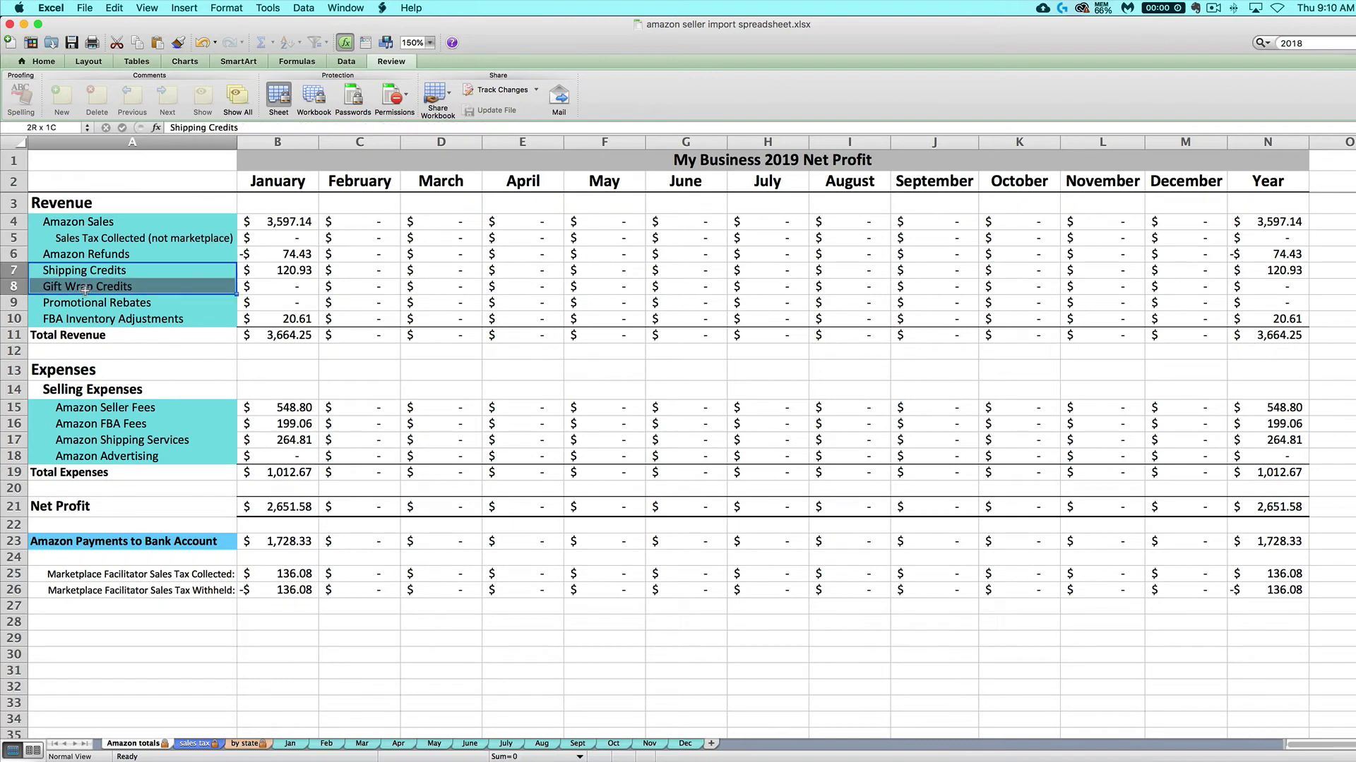
pyautogui.keyDown('super'); pyautogui.click(81, 302); pyautogui.keyUp('super')
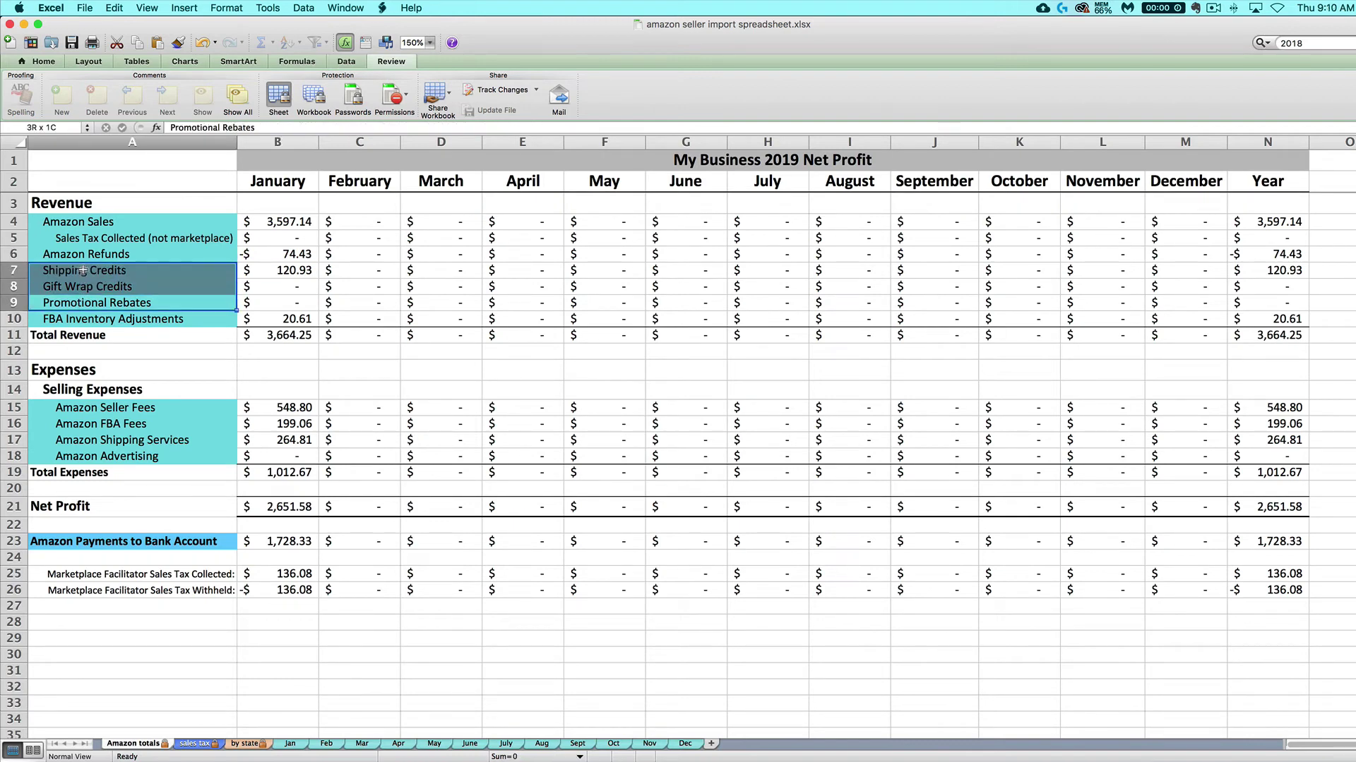
pyautogui.click(289, 744)
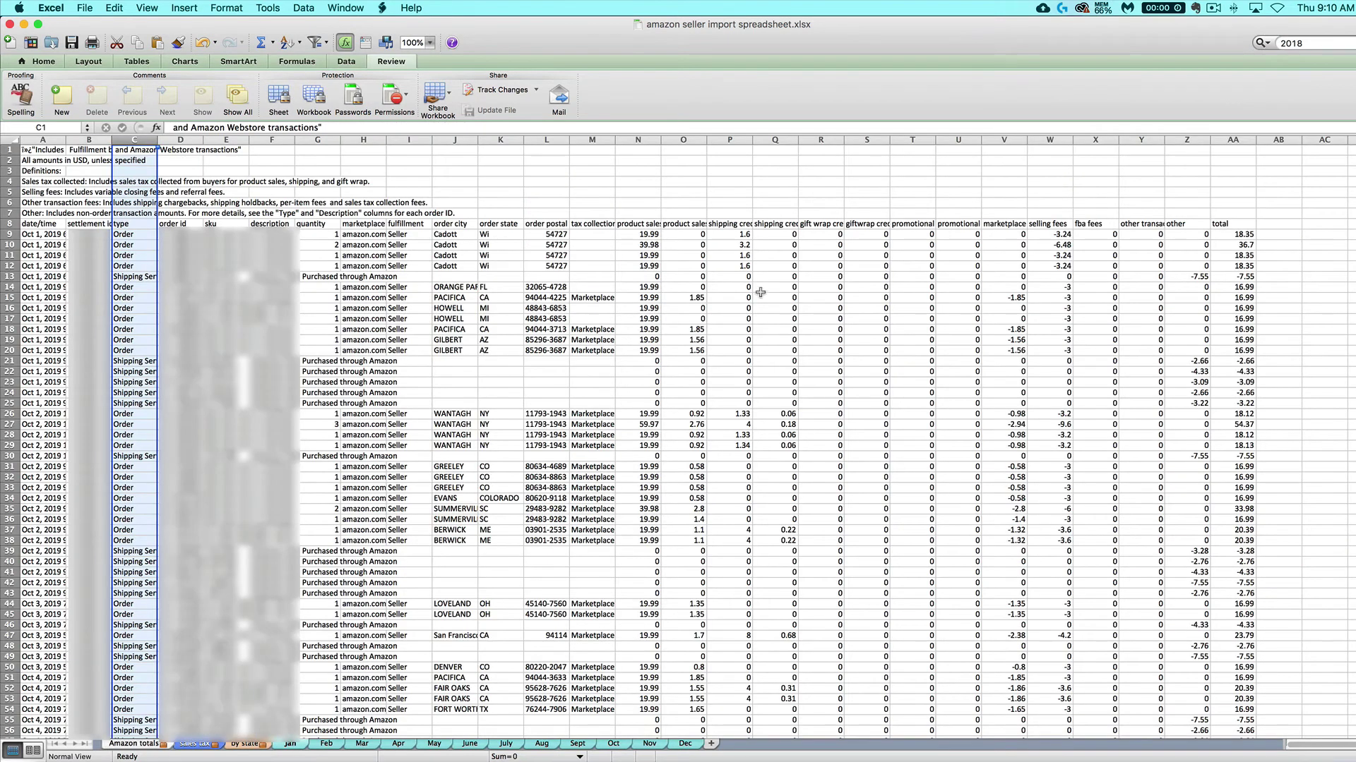
pyautogui.click(743, 140)
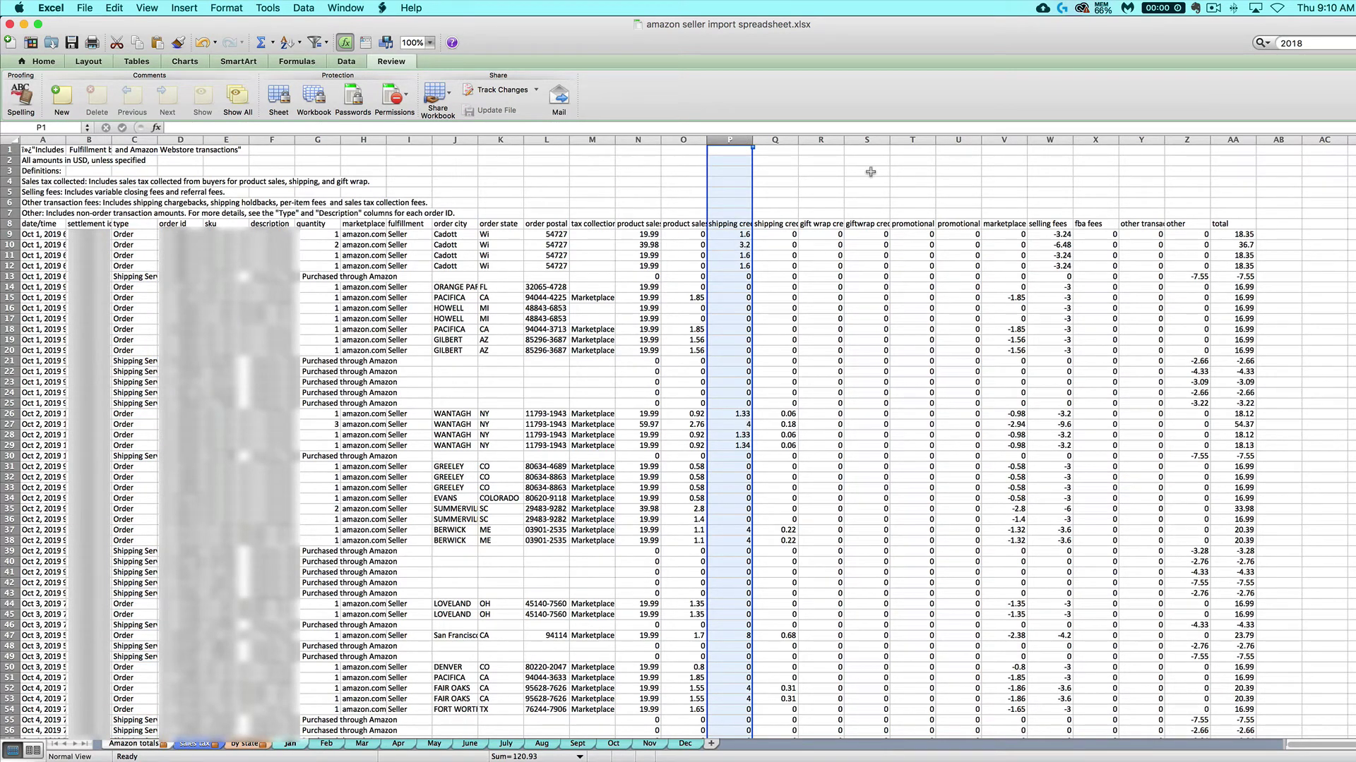
pyautogui.click(835, 141)
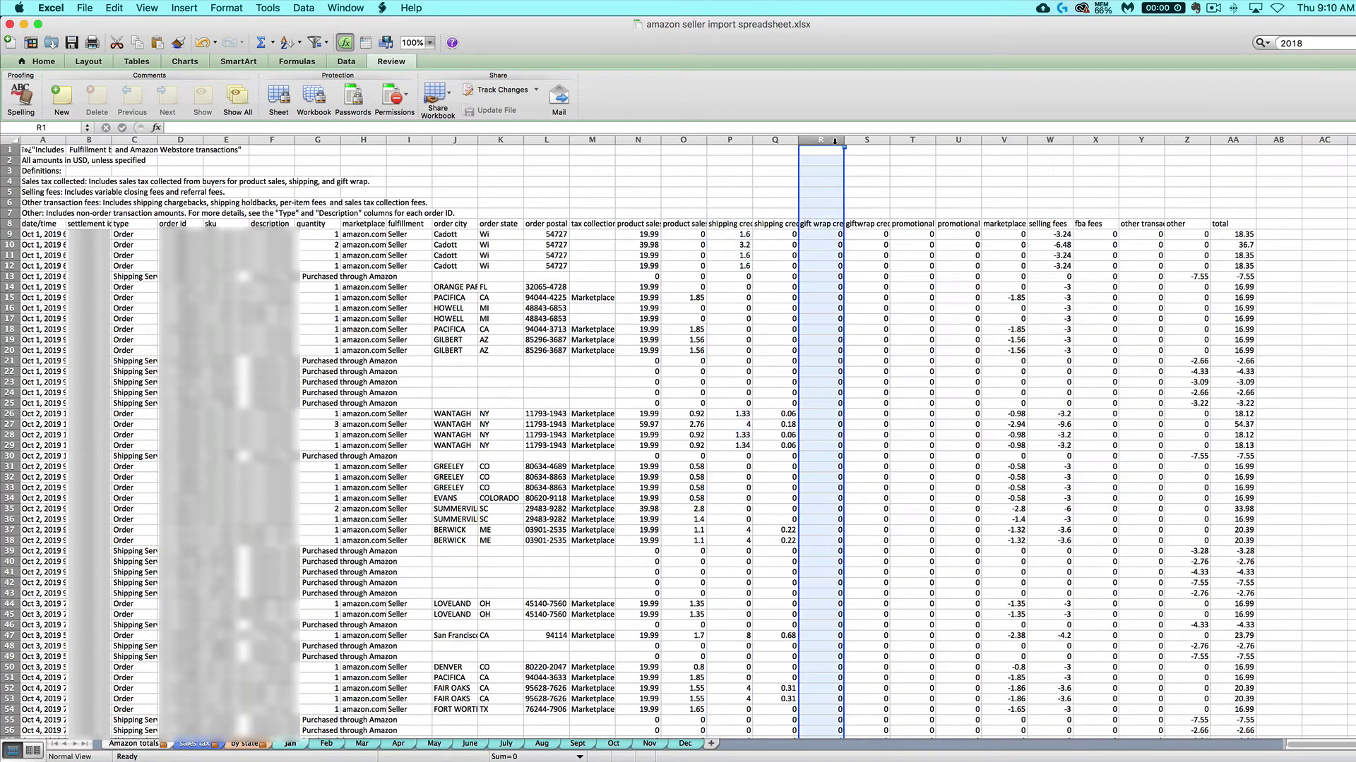
pyautogui.click(904, 140)
pyautogui.click(968, 265)
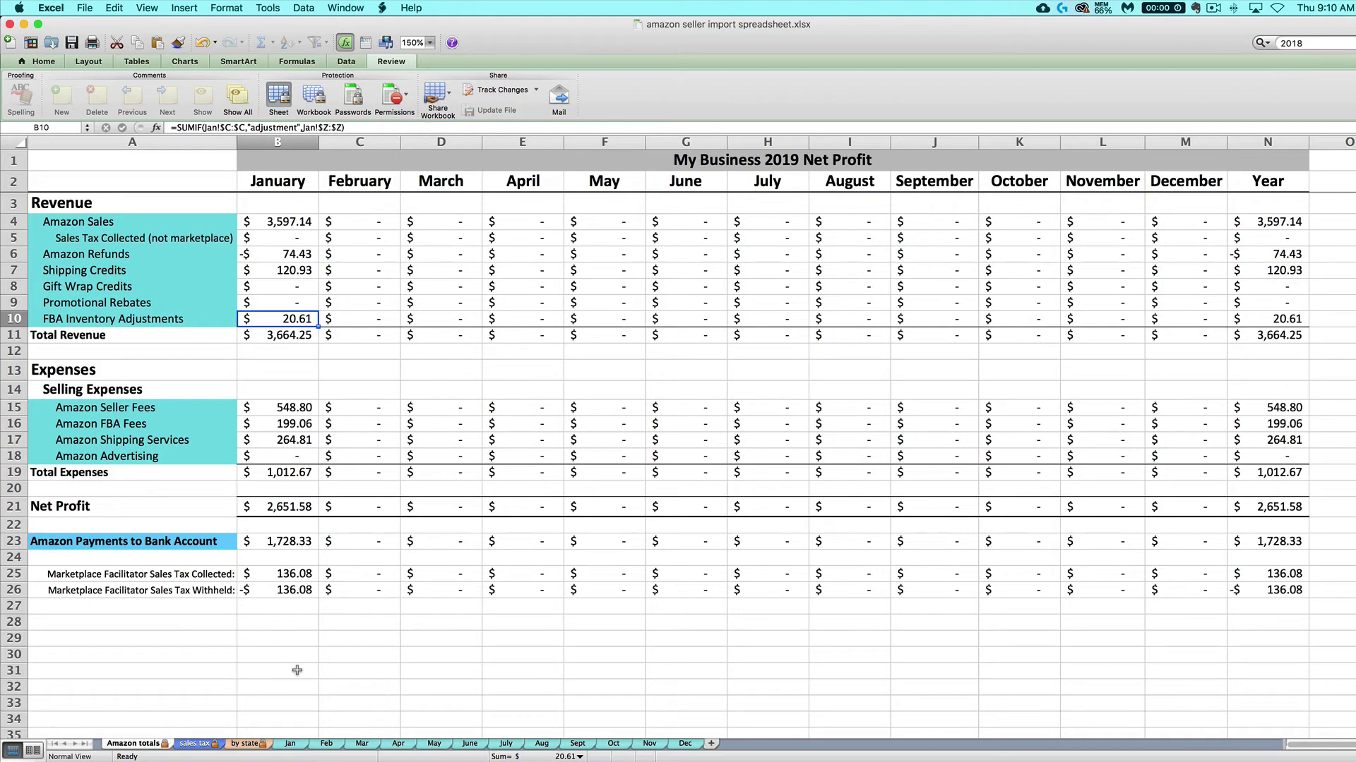
pyautogui.click(296, 745)
pyautogui.click(8, 382)
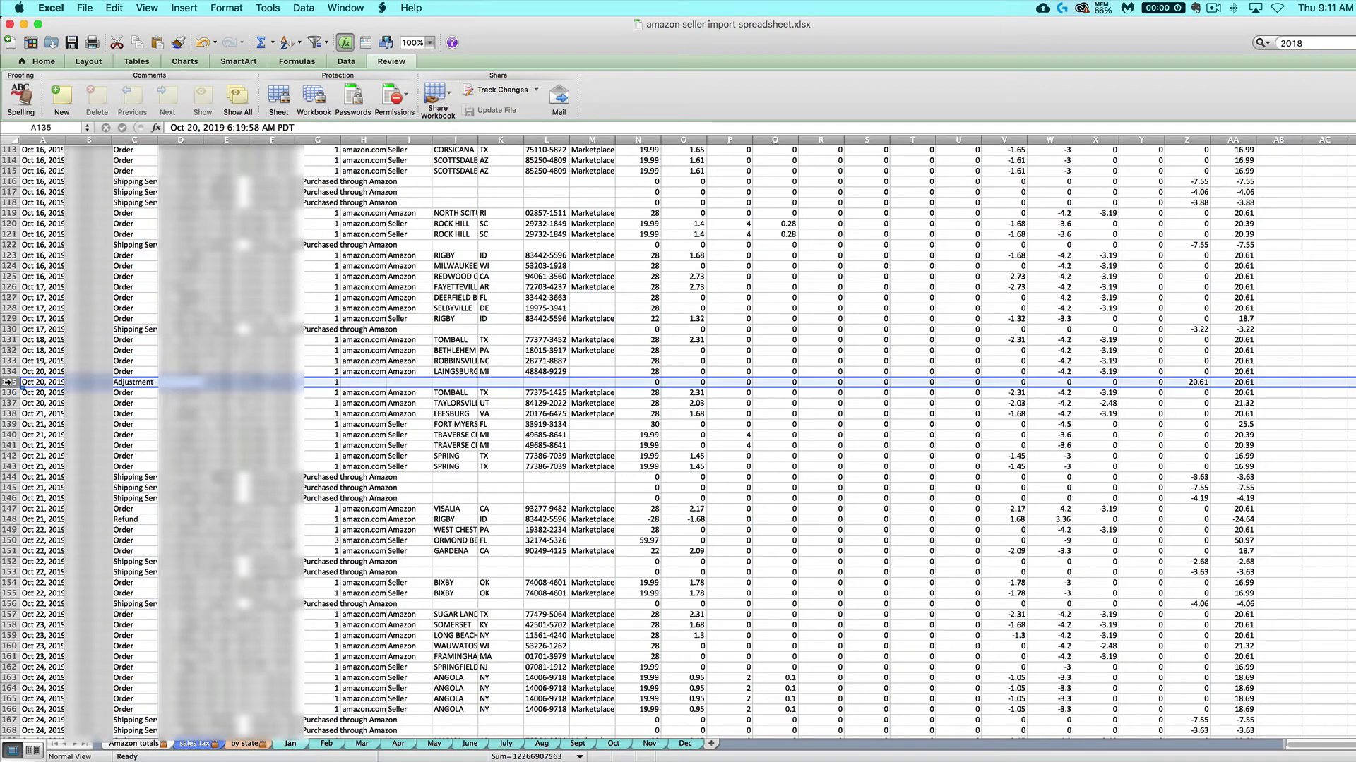
pyautogui.click(256, 385)
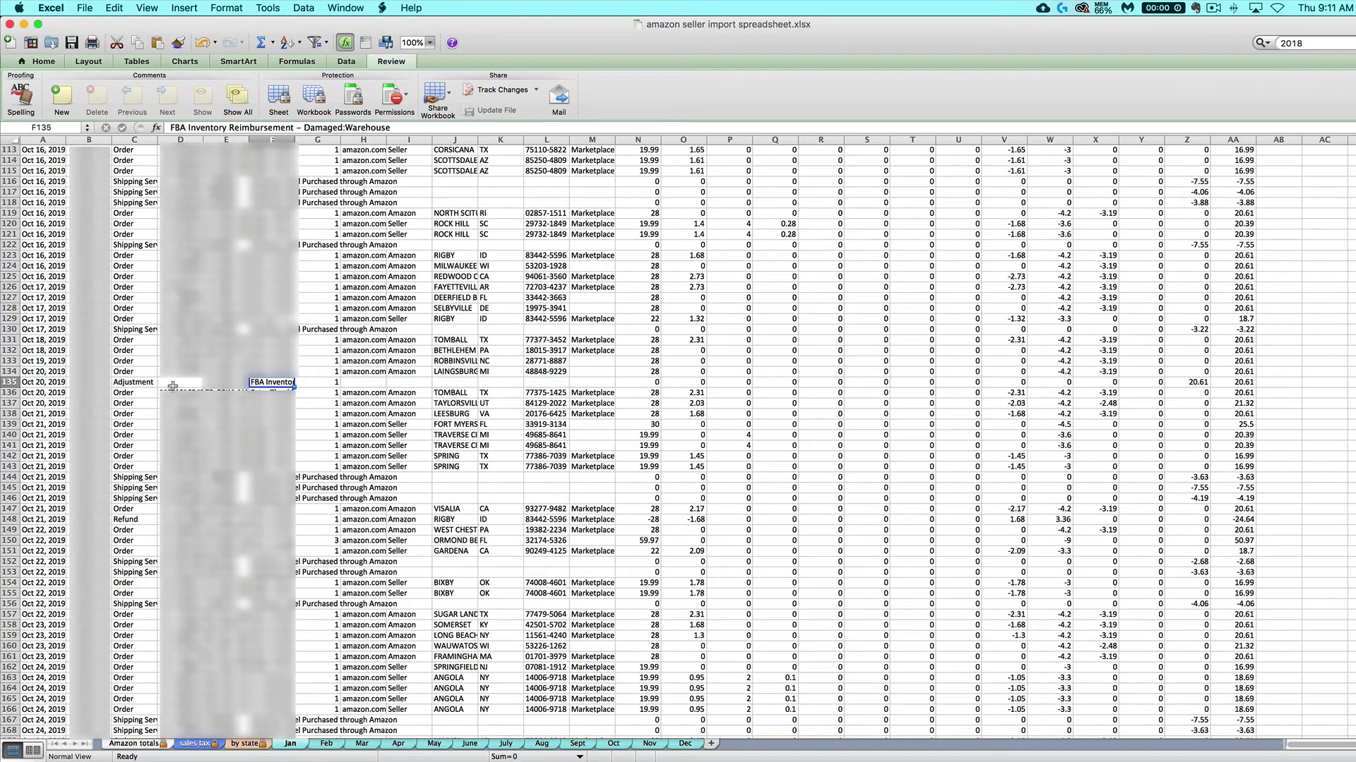
pyautogui.click(1180, 382)
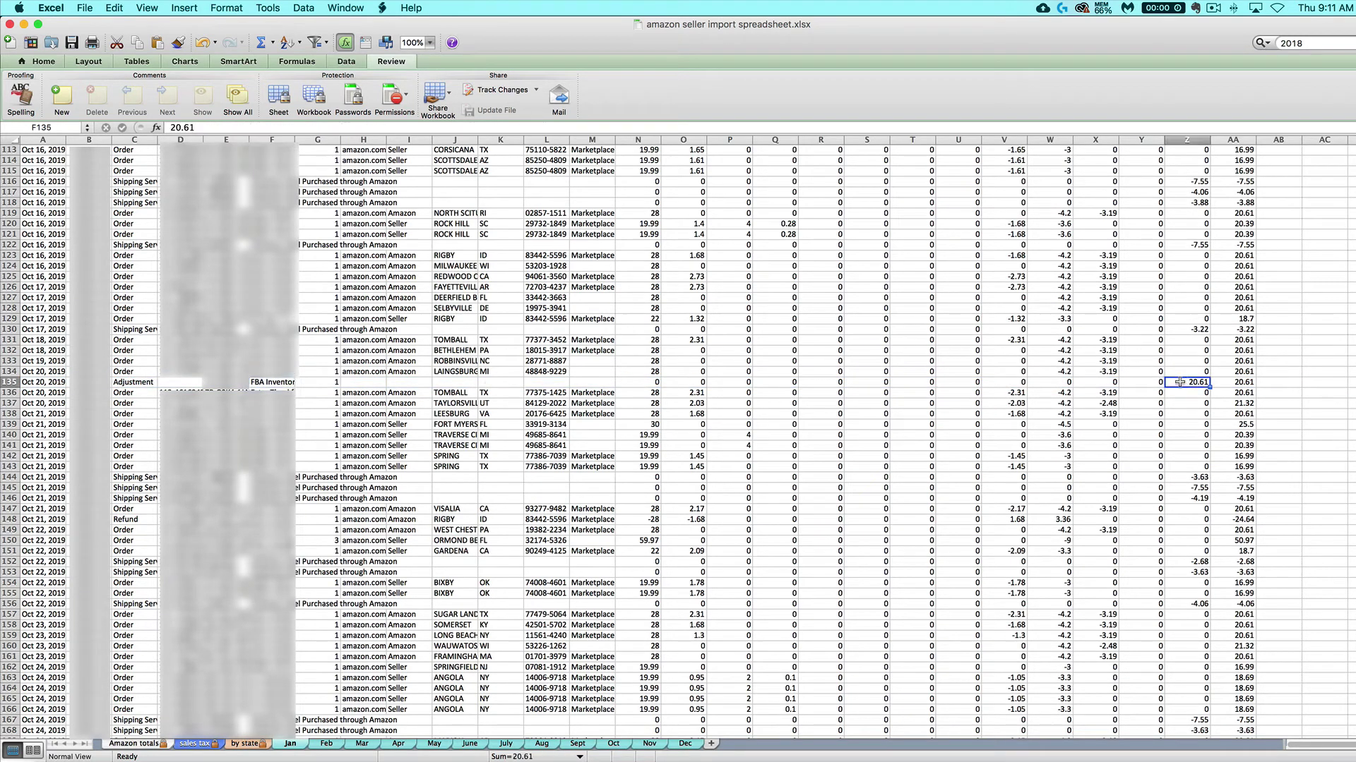
pyautogui.click(142, 739)
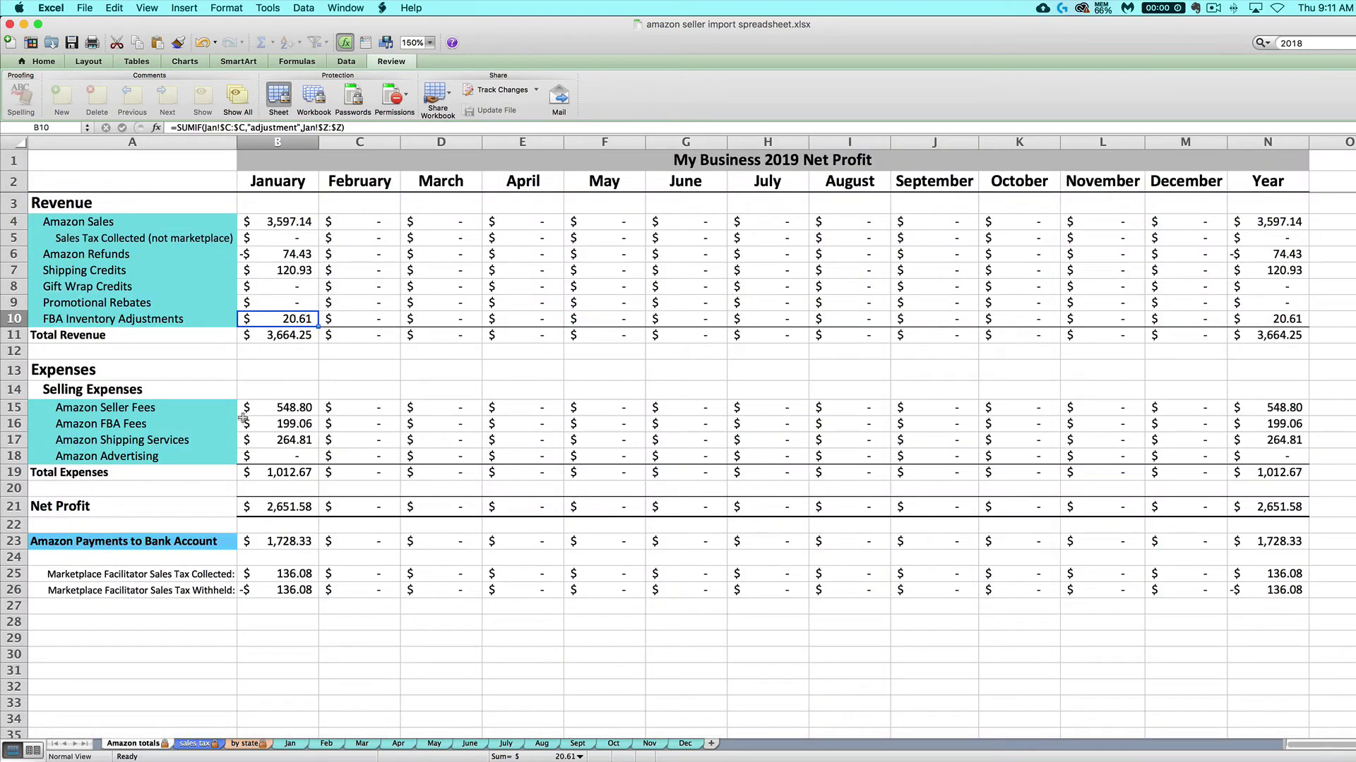
pyautogui.moveTo(107, 408); pyautogui.dragTo(103, 457)
pyautogui.click(87, 411)
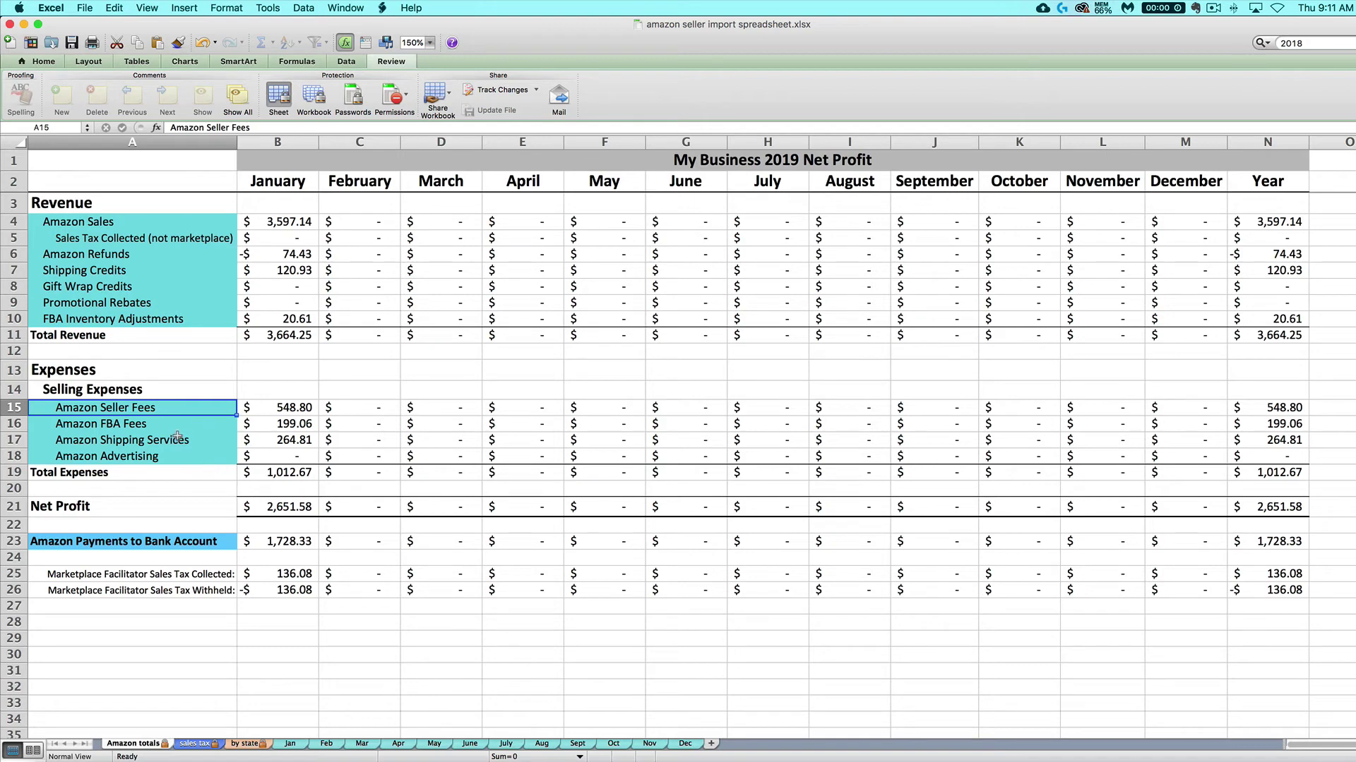
# Step: Trace the Amazon Seller Fees formula in B15 to the Jan sheet's selling fees column W
pyautogui.click(269, 410)
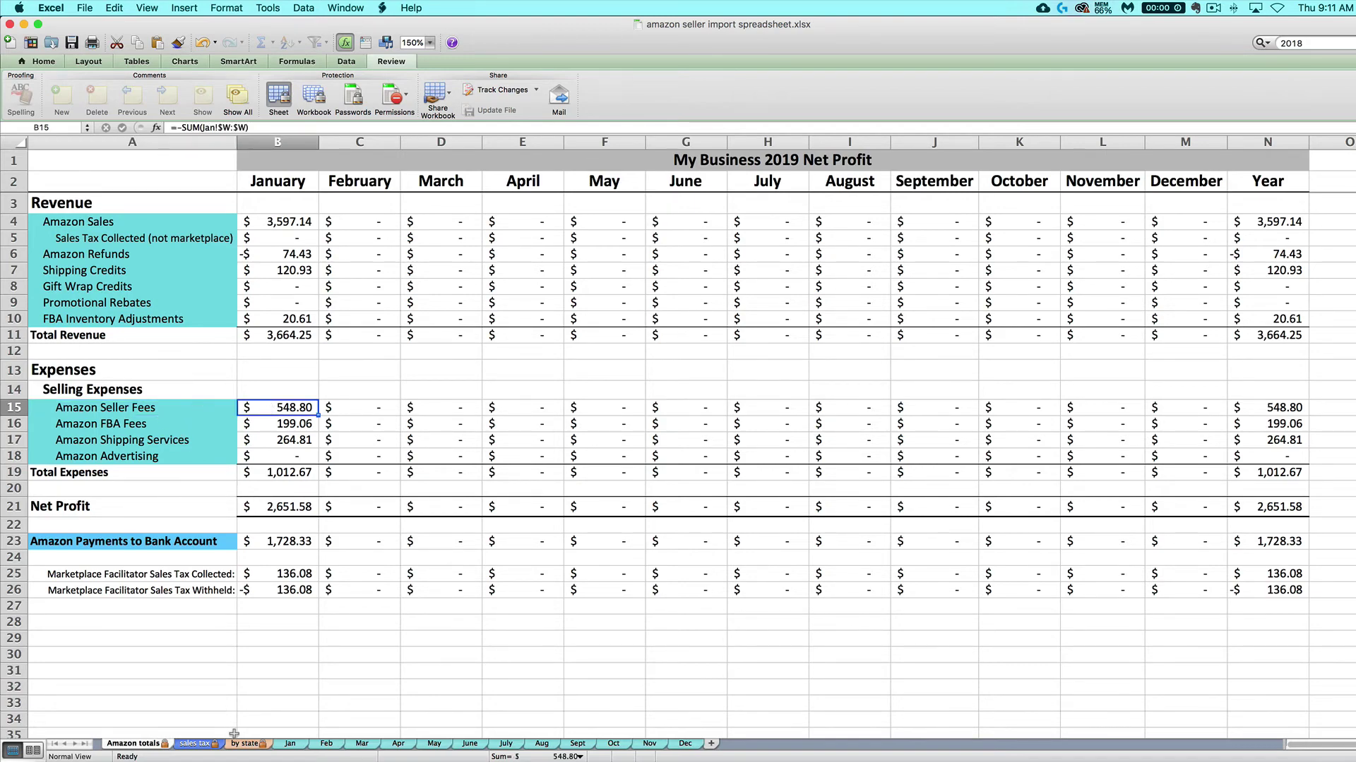
pyautogui.click(290, 744)
pyautogui.click(1066, 140)
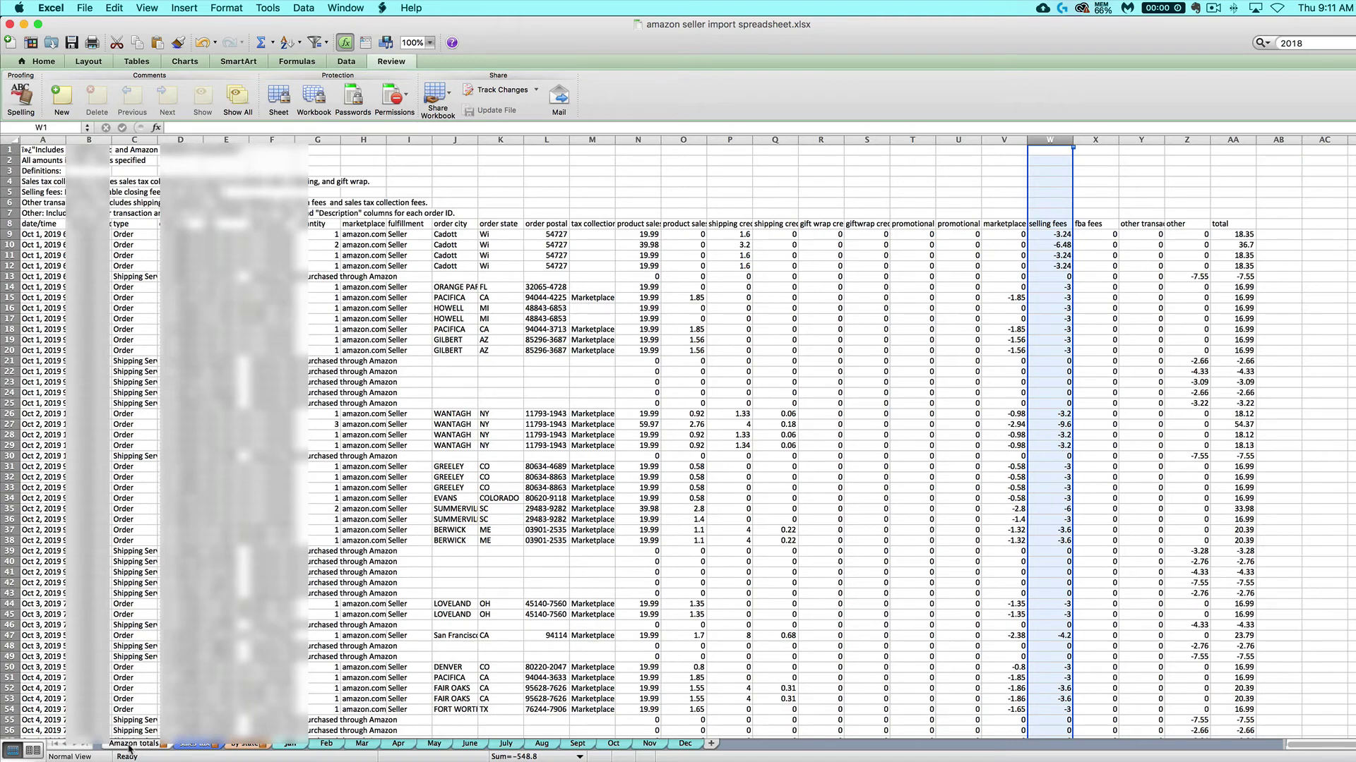
pyautogui.click(130, 744)
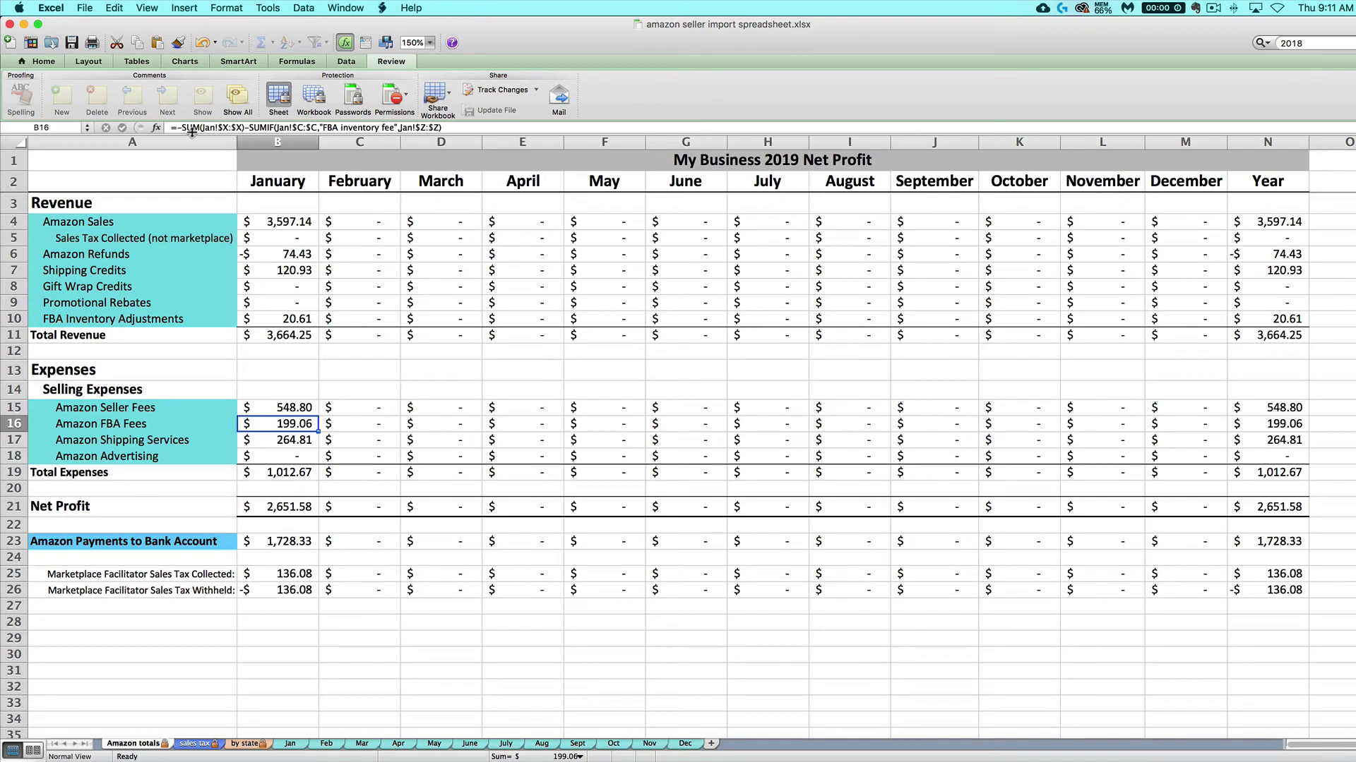
# Step: Trace FBA Fees to Jan column X, mark the inventory storage fee row, and compare summary rows 16, 10 and 17
pyautogui.hotkey('ctrl', '[')
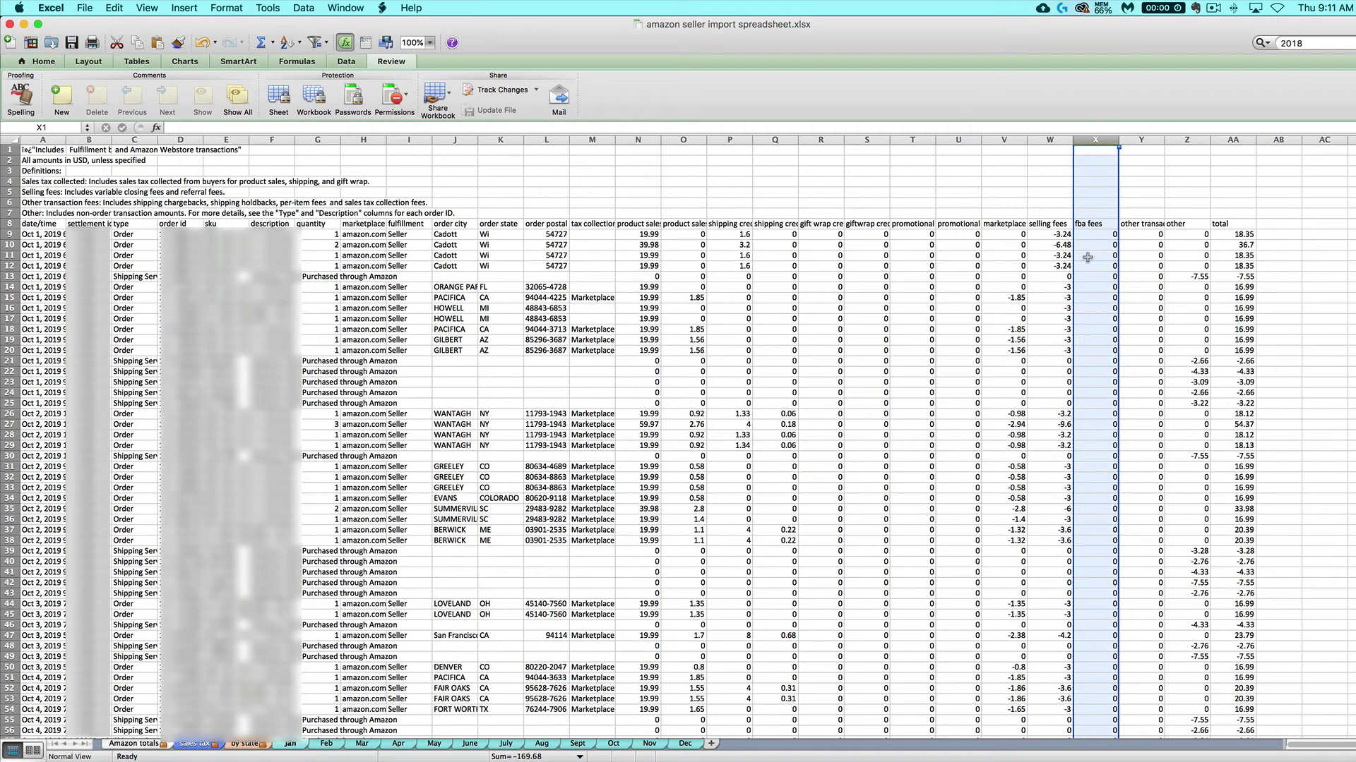
pyautogui.scroll(-15, 60, 706)
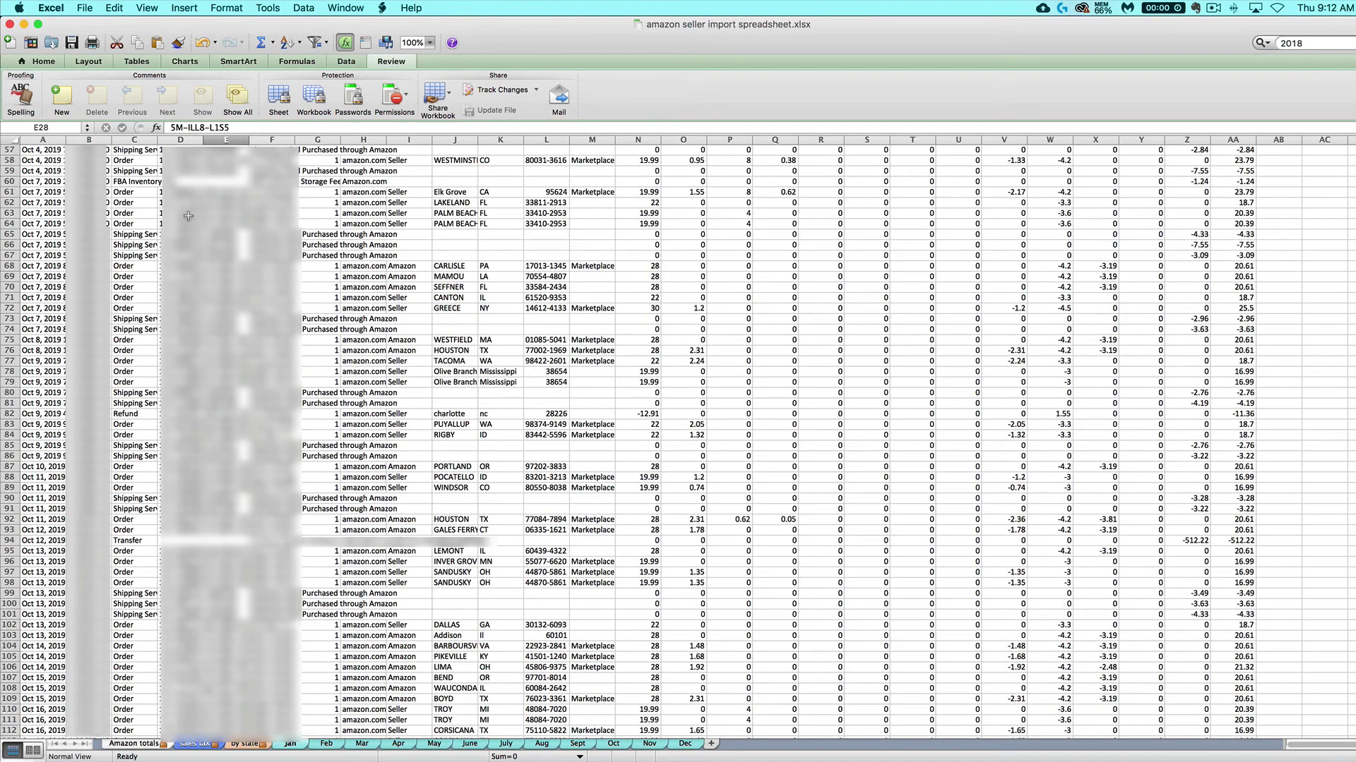
pyautogui.click(8, 182)
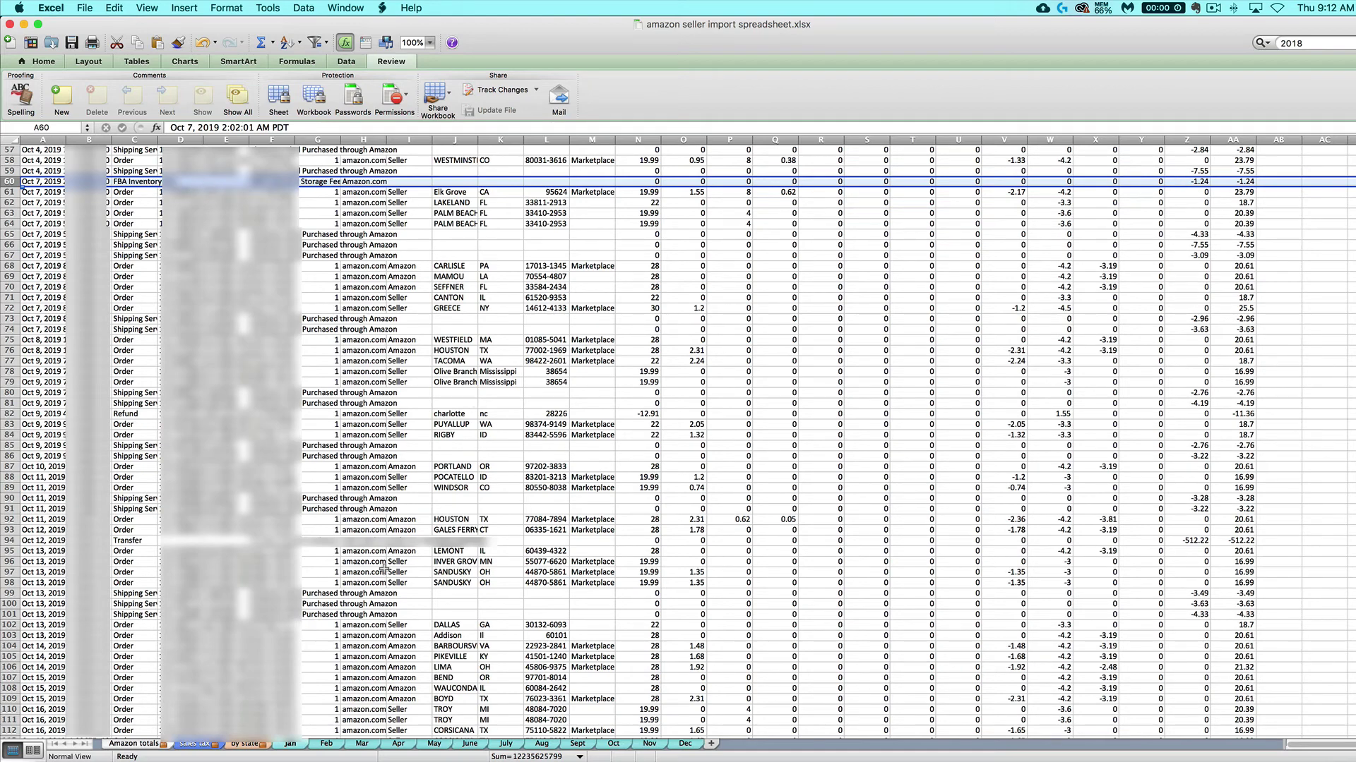
pyautogui.click(113, 744)
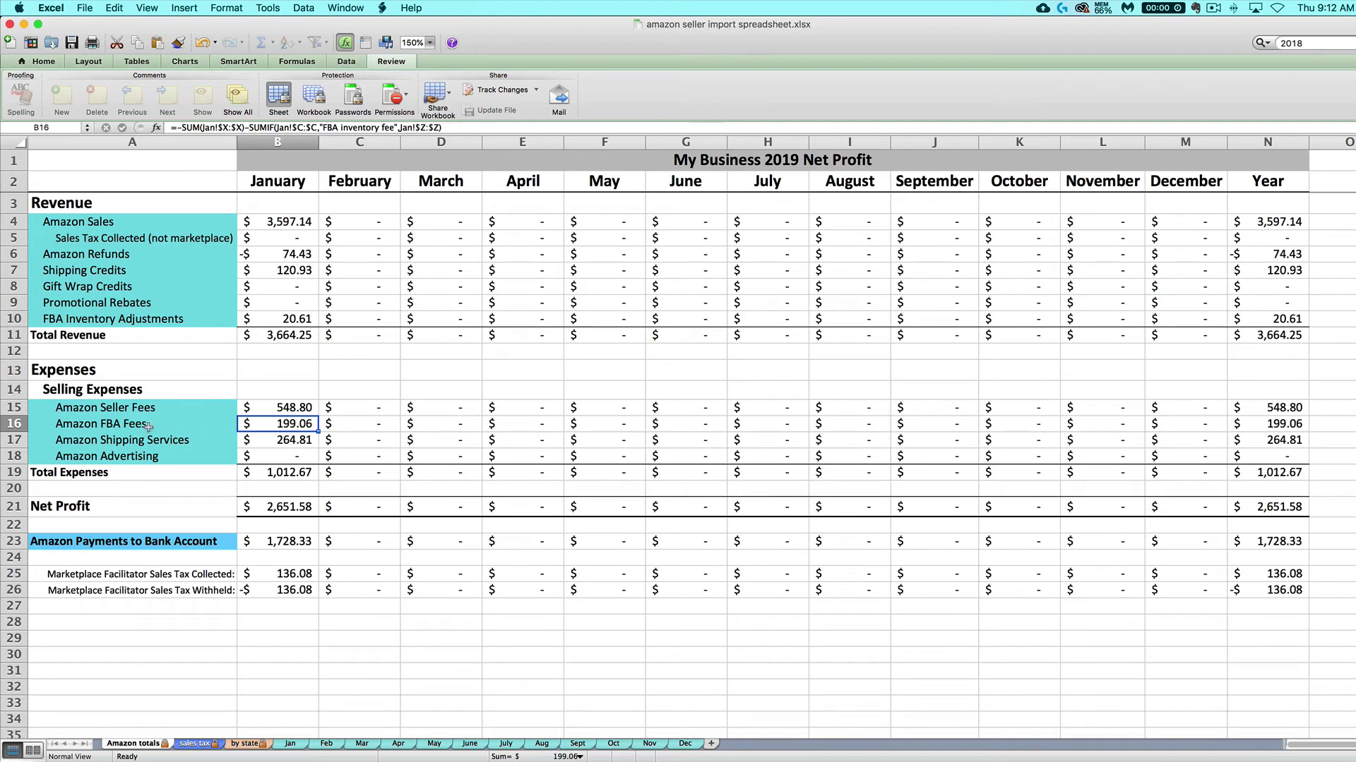
pyautogui.click(12, 424)
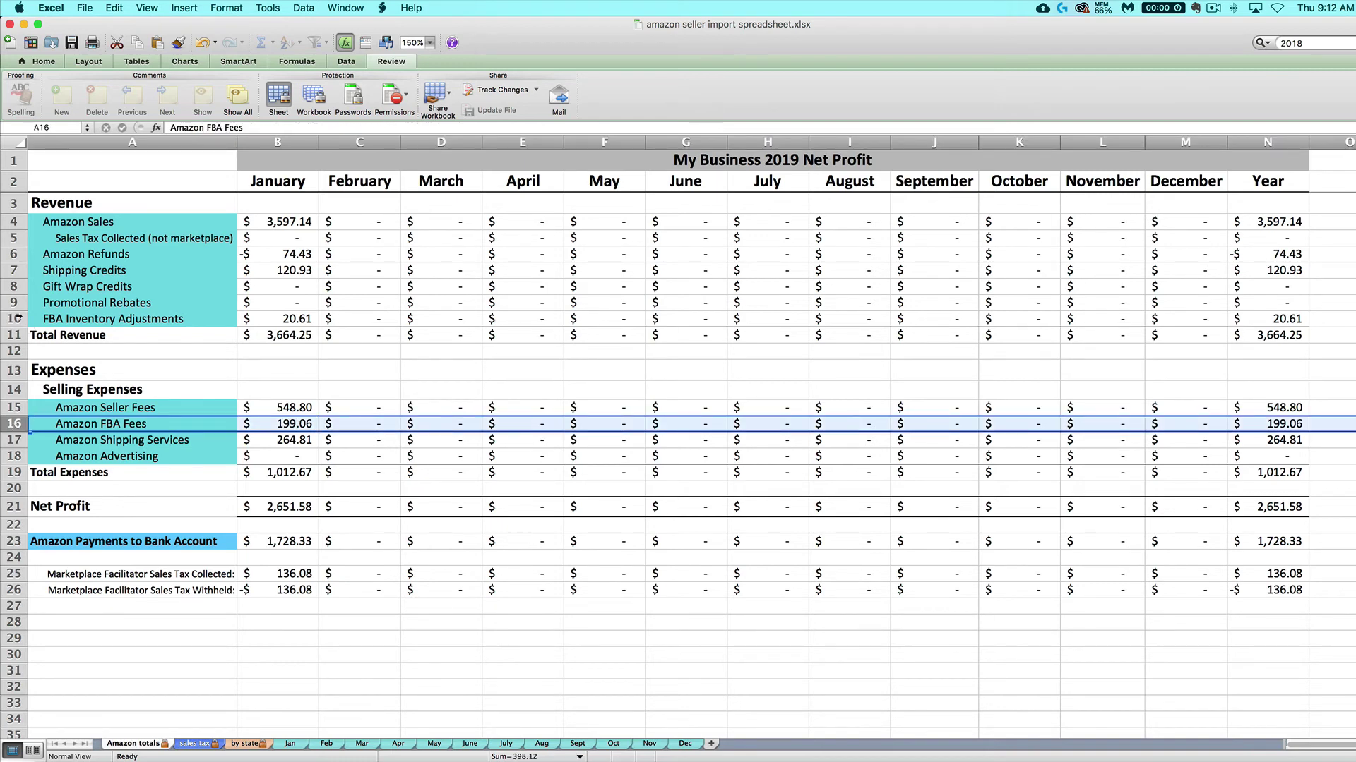
pyautogui.click(258, 316)
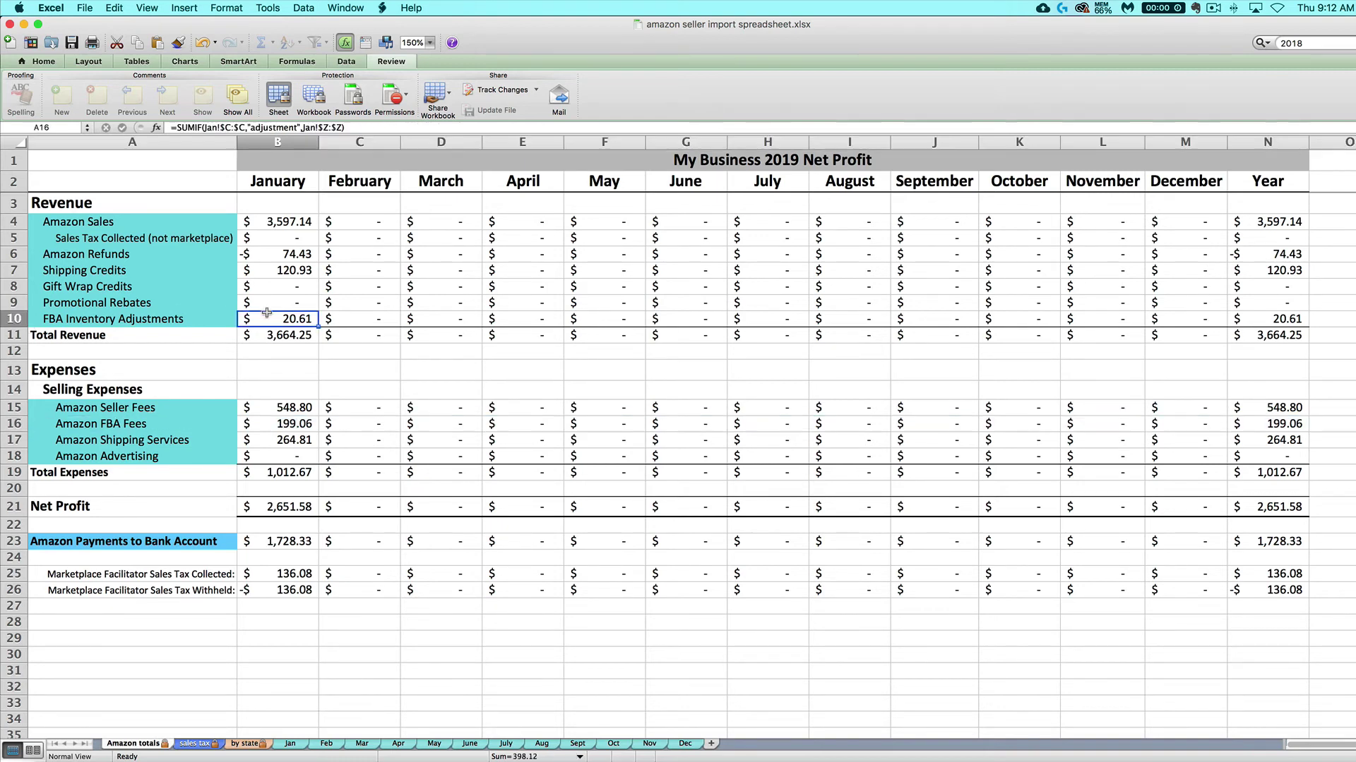
pyautogui.click(5, 319)
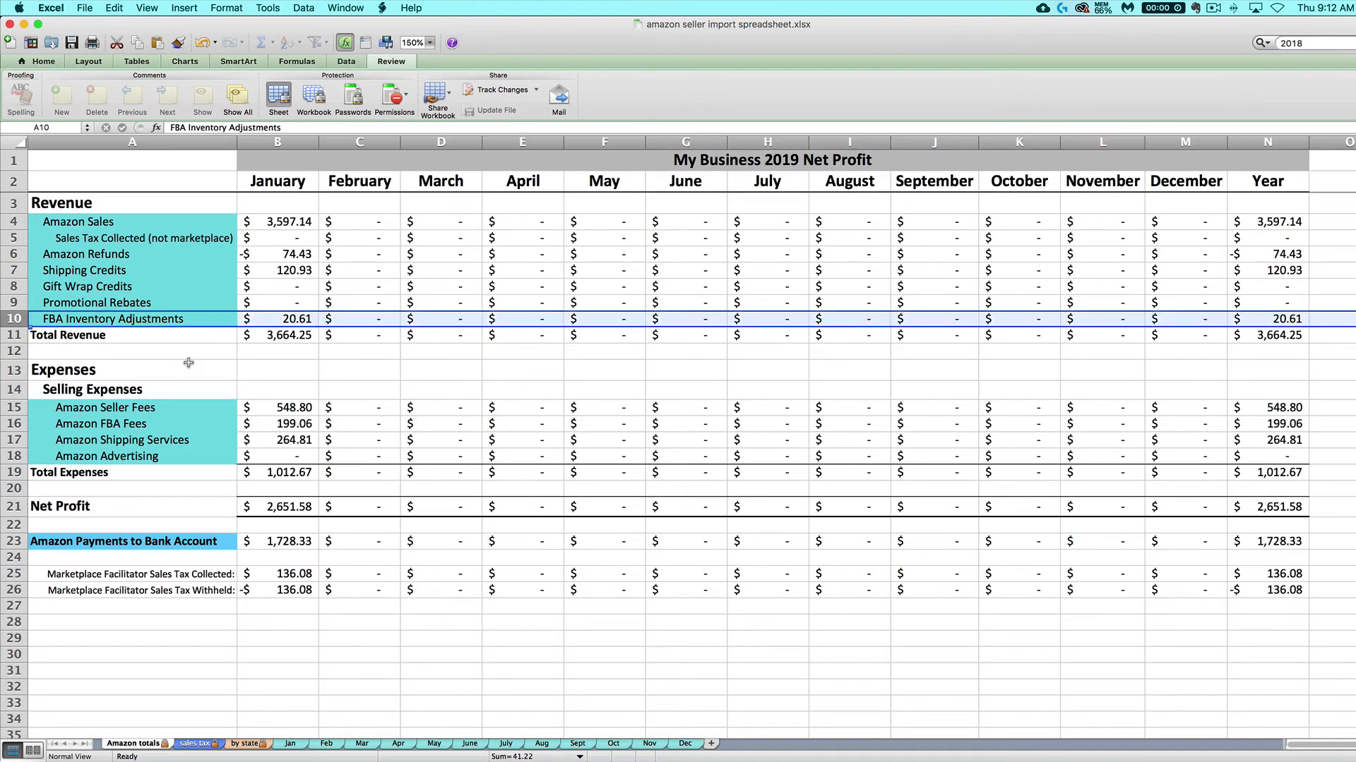
pyautogui.click(277, 440)
pyautogui.click(16, 440)
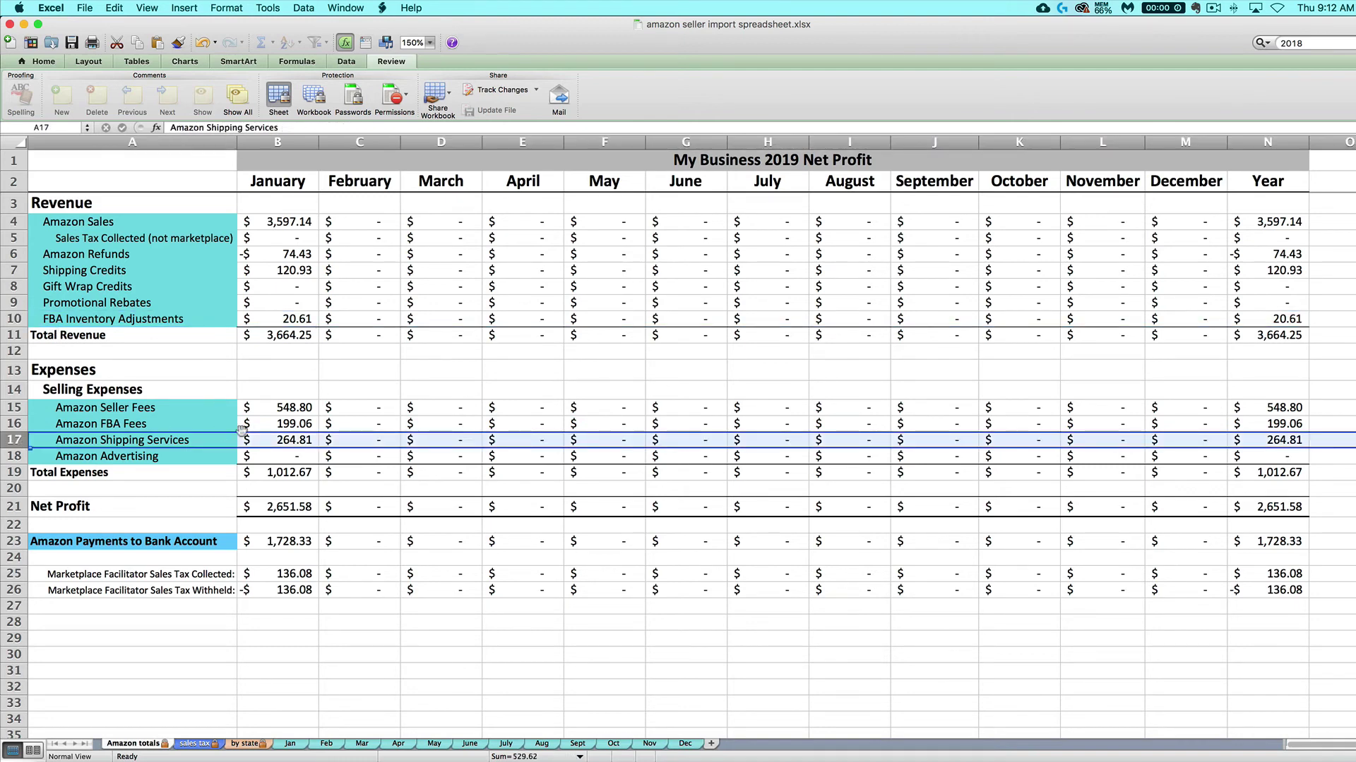
pyautogui.click(265, 441)
pyautogui.hotkey('ctrl', '[')
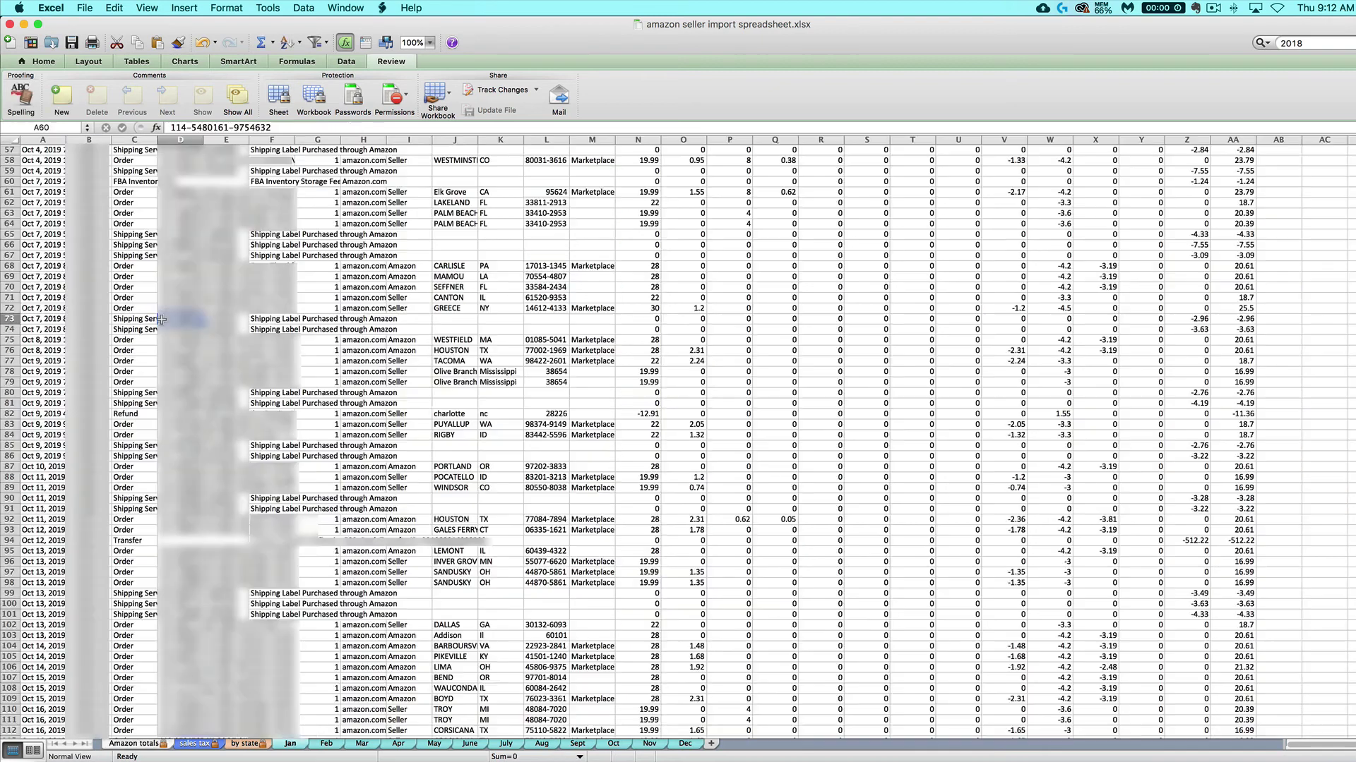
pyautogui.click(10, 245)
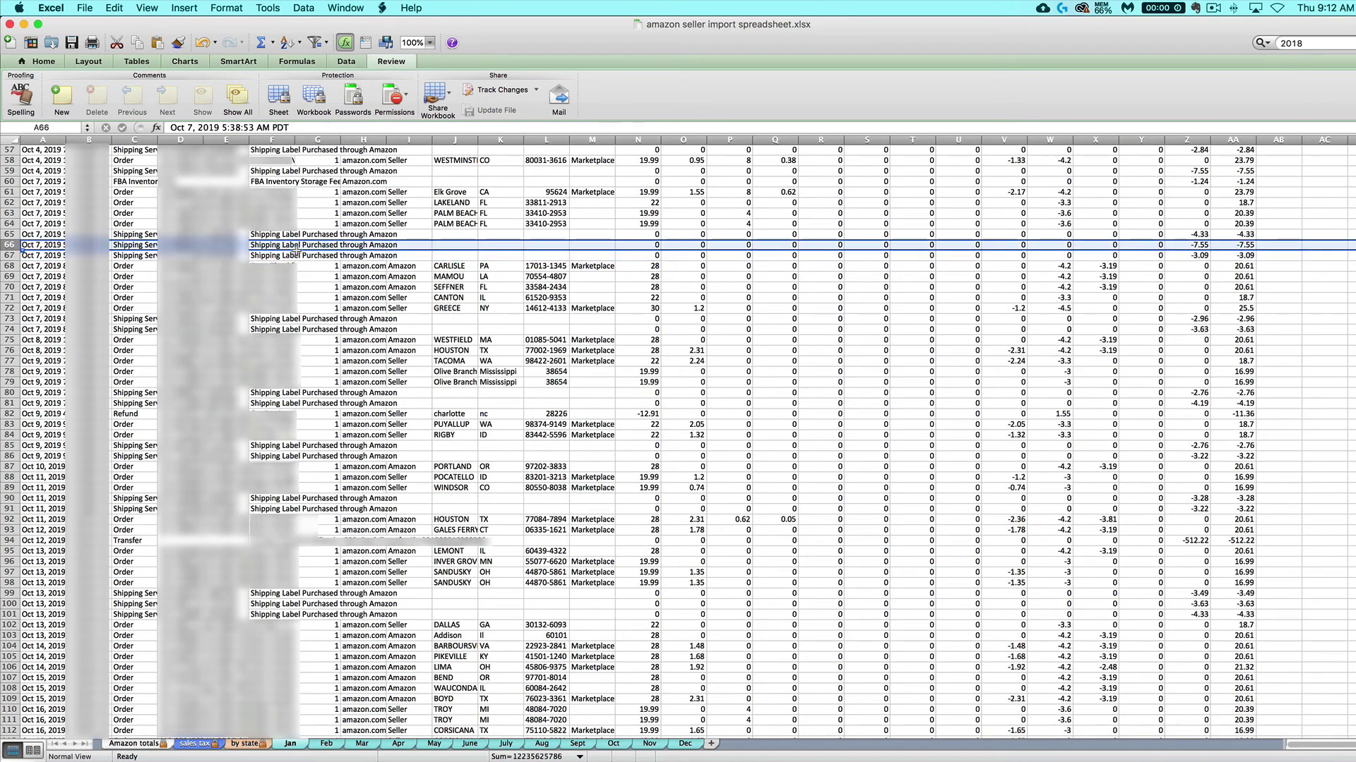
pyautogui.click(265, 234)
pyautogui.click(133, 744)
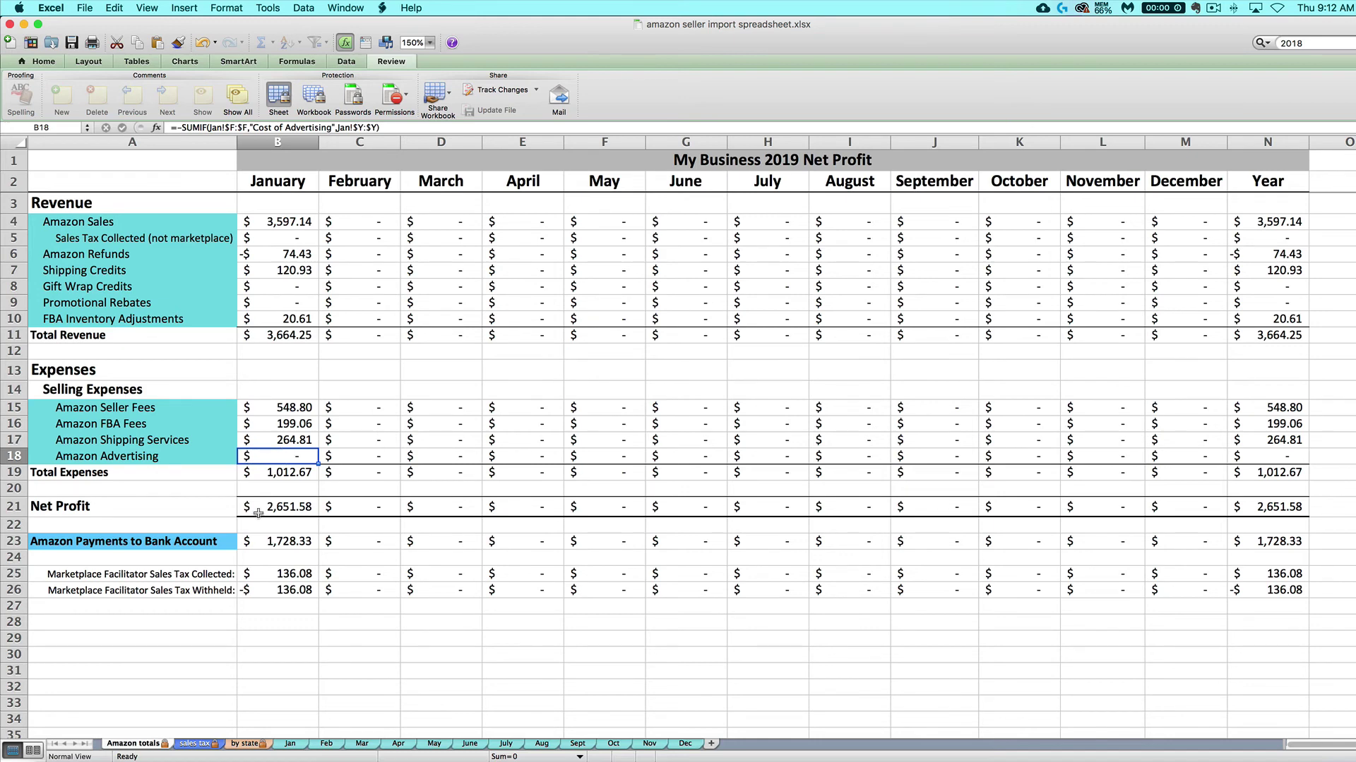
# Step: Trace the $1,728.33 bank payments SUMIF to the Jan sheet's Transfer row showing -1,216.11
pyautogui.click(263, 540)
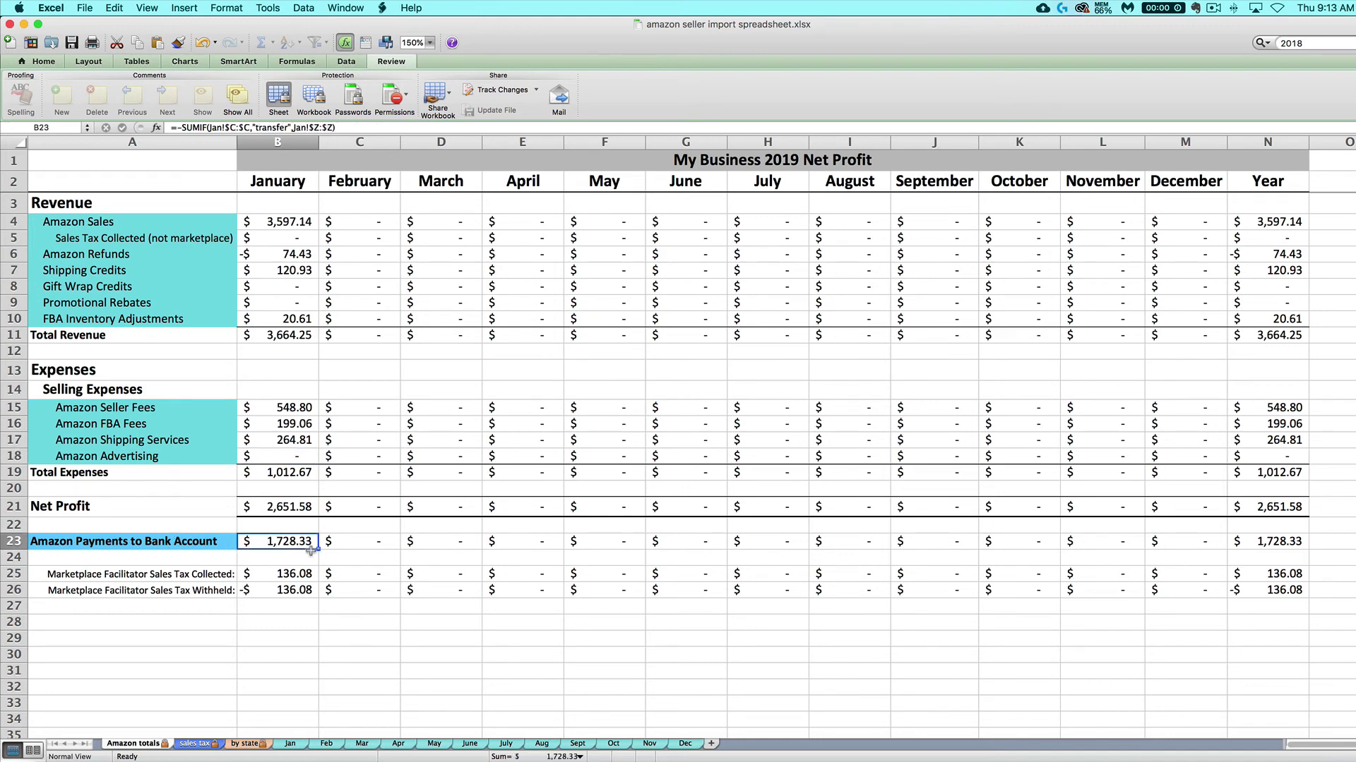
pyautogui.click(289, 744)
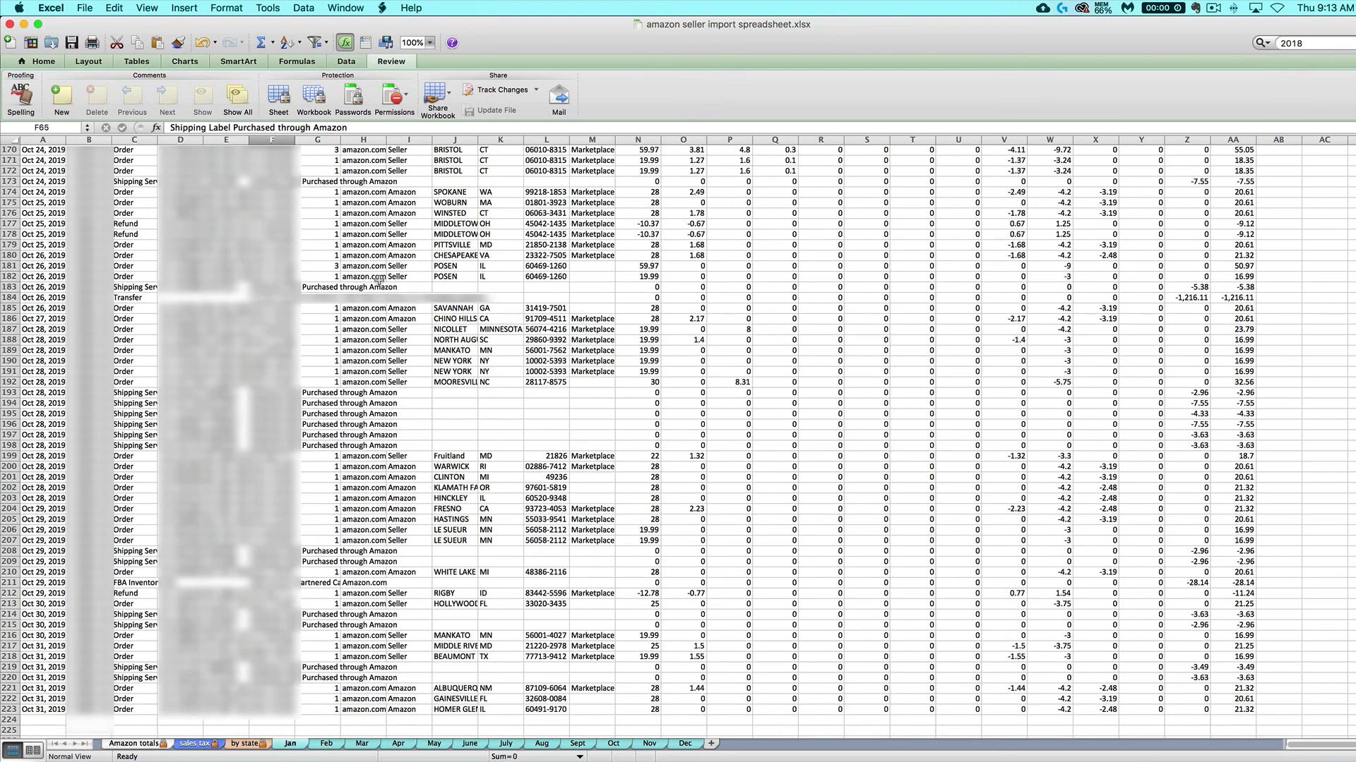
pyautogui.click(10, 298)
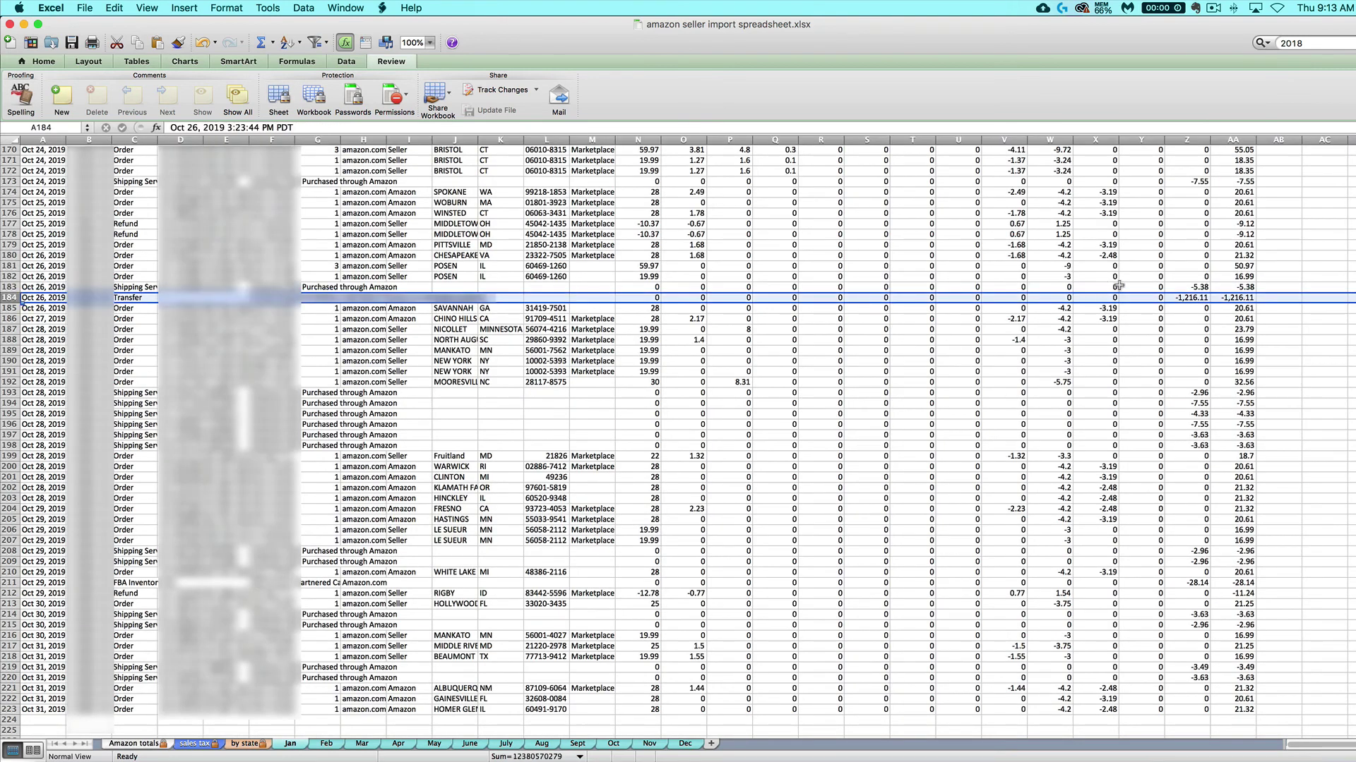
pyautogui.click(1200, 297)
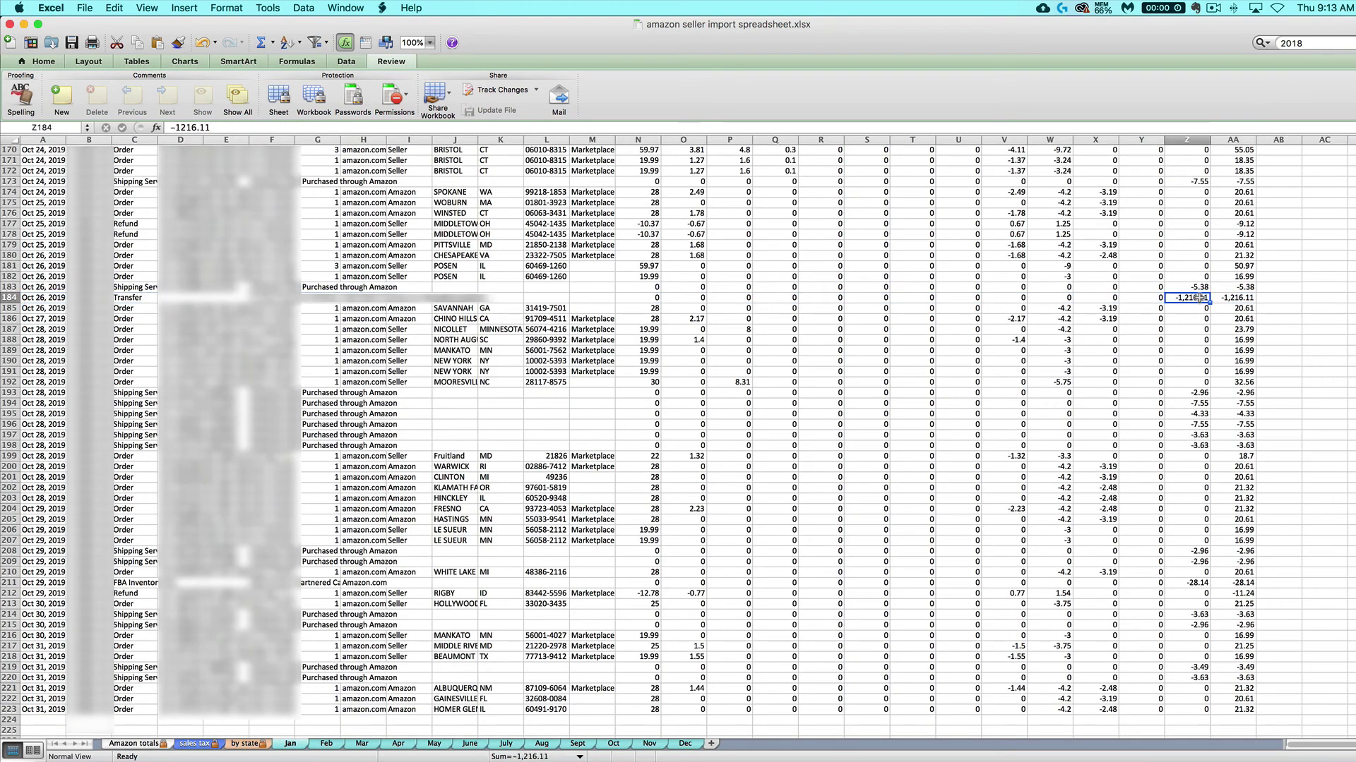
pyautogui.click(132, 744)
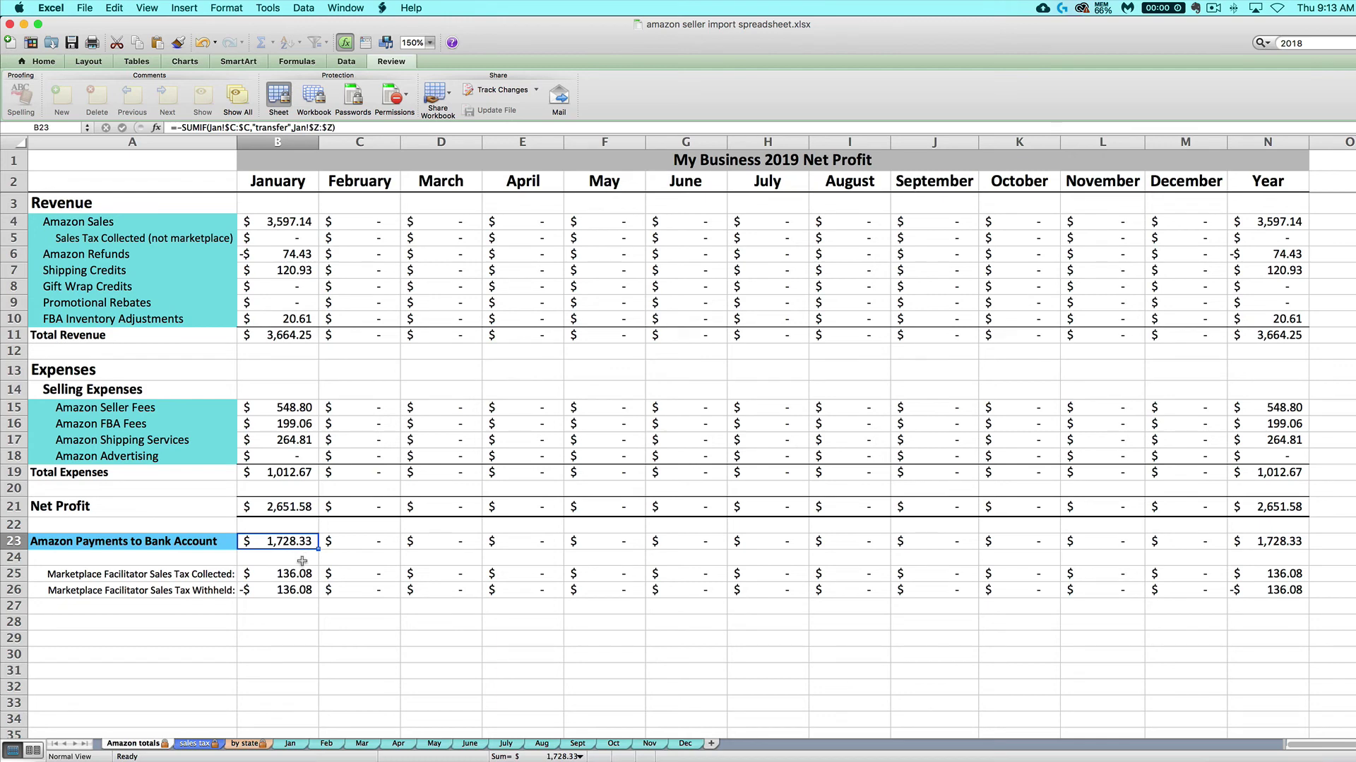
# Step: Look over the State Sales Taxes table and the sales-by-state sheet, ending on State Sales Taxes
pyautogui.click(197, 745)
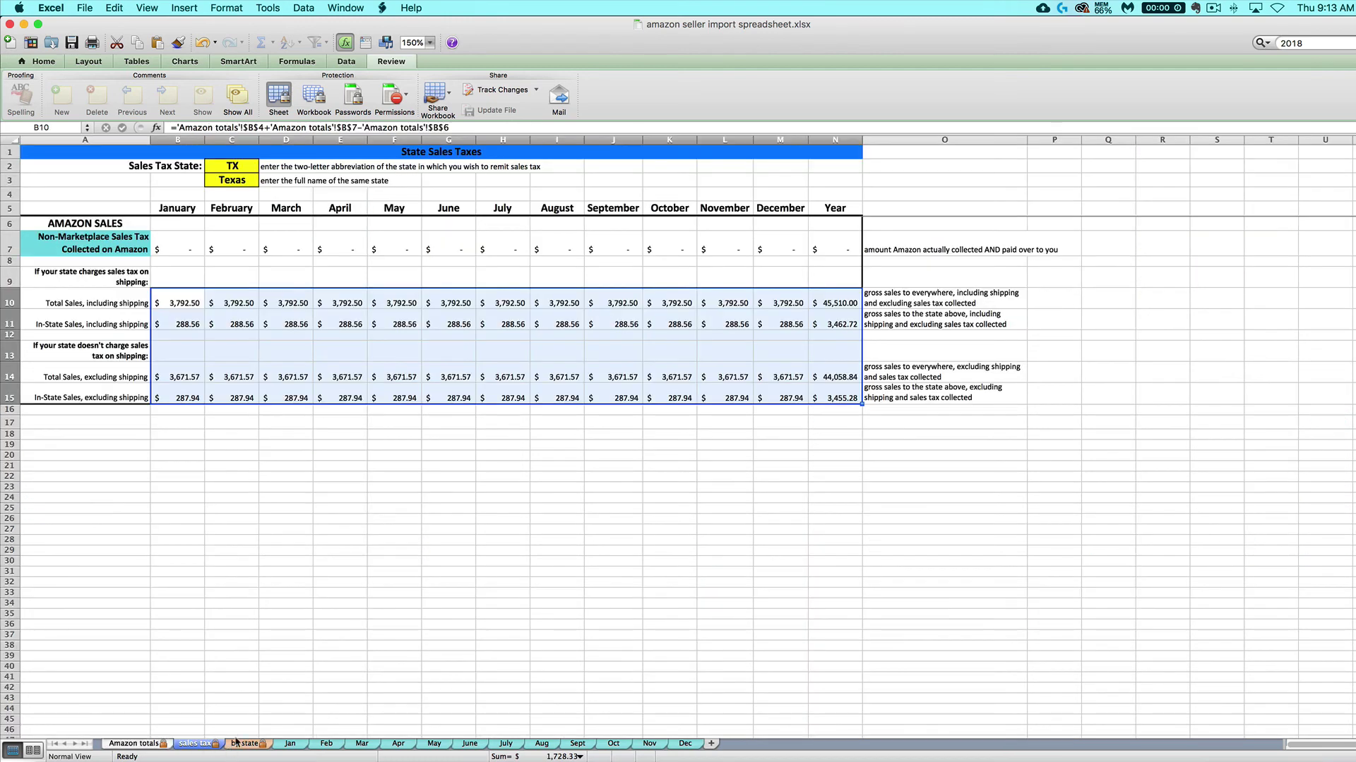
pyautogui.click(244, 679)
pyautogui.click(238, 745)
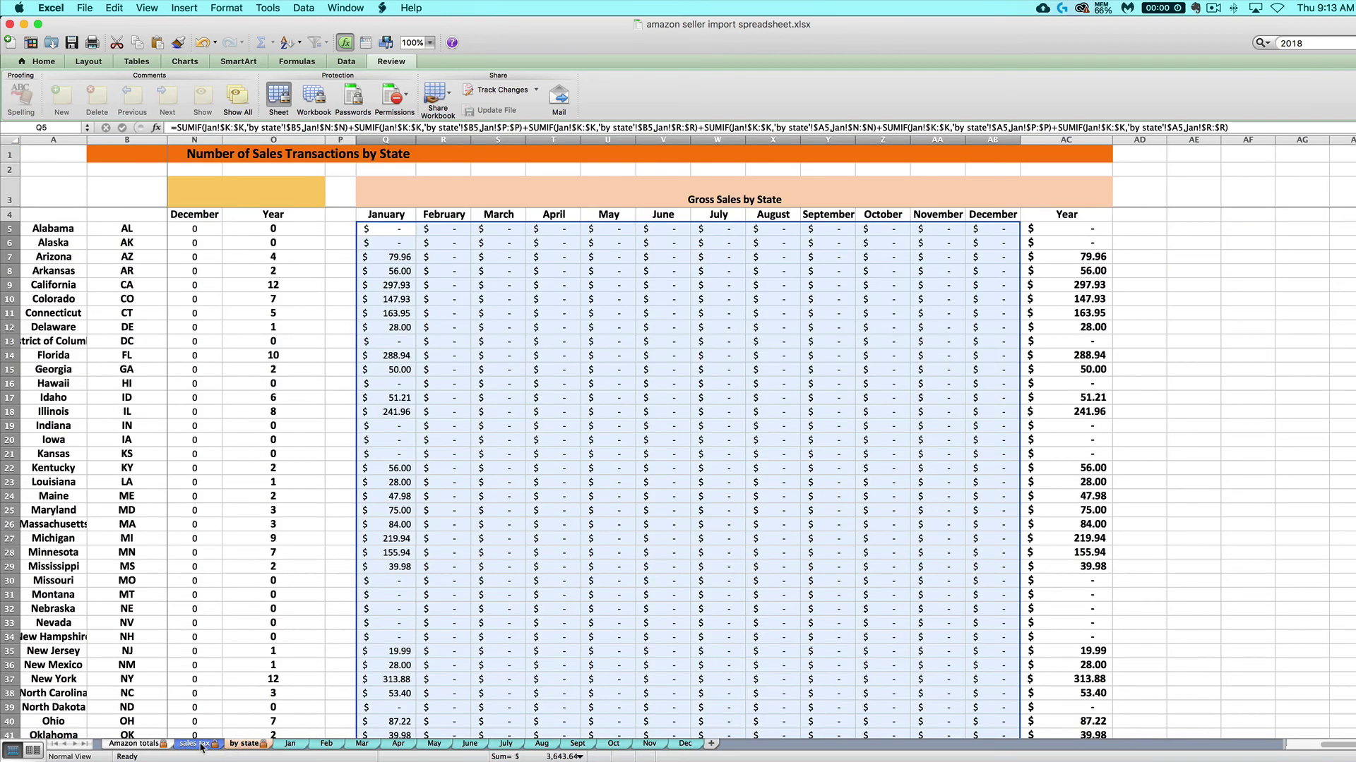
pyautogui.click(201, 746)
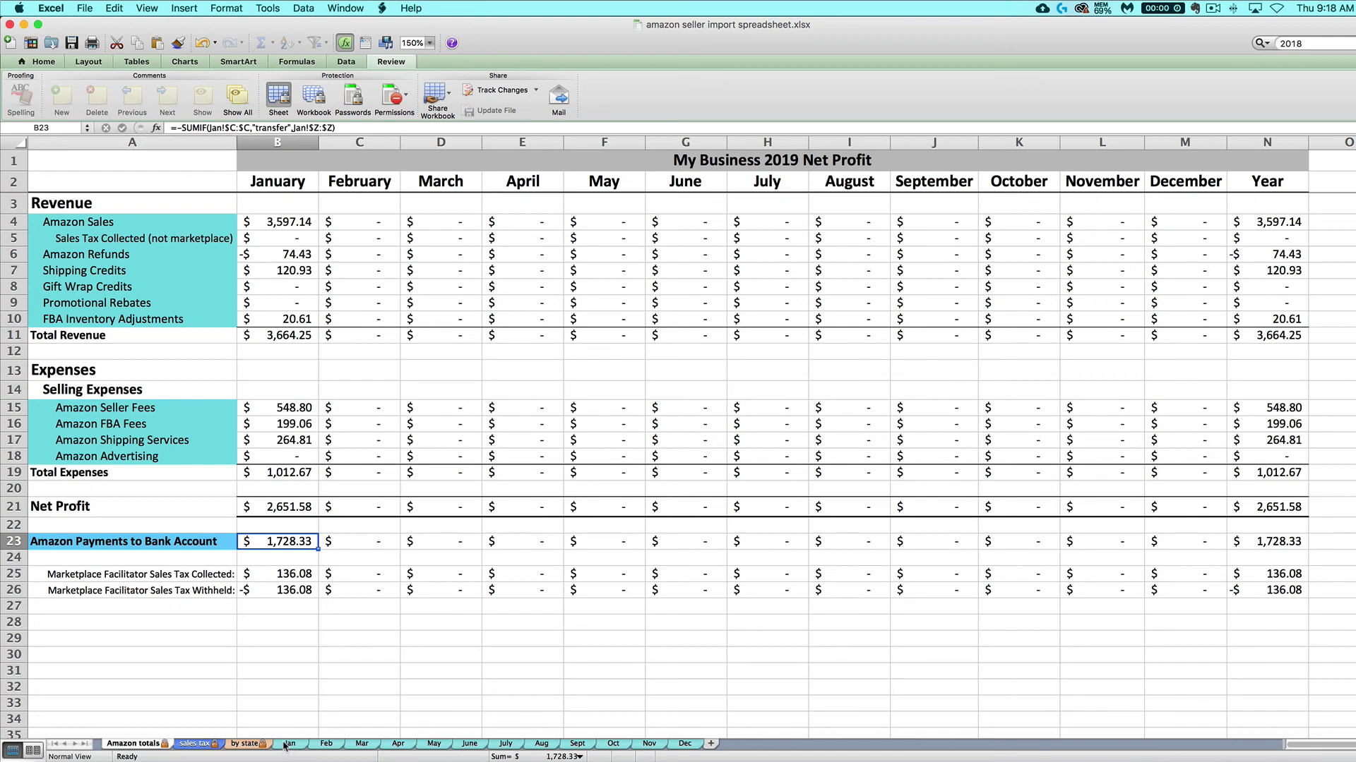
pyautogui.click(288, 744)
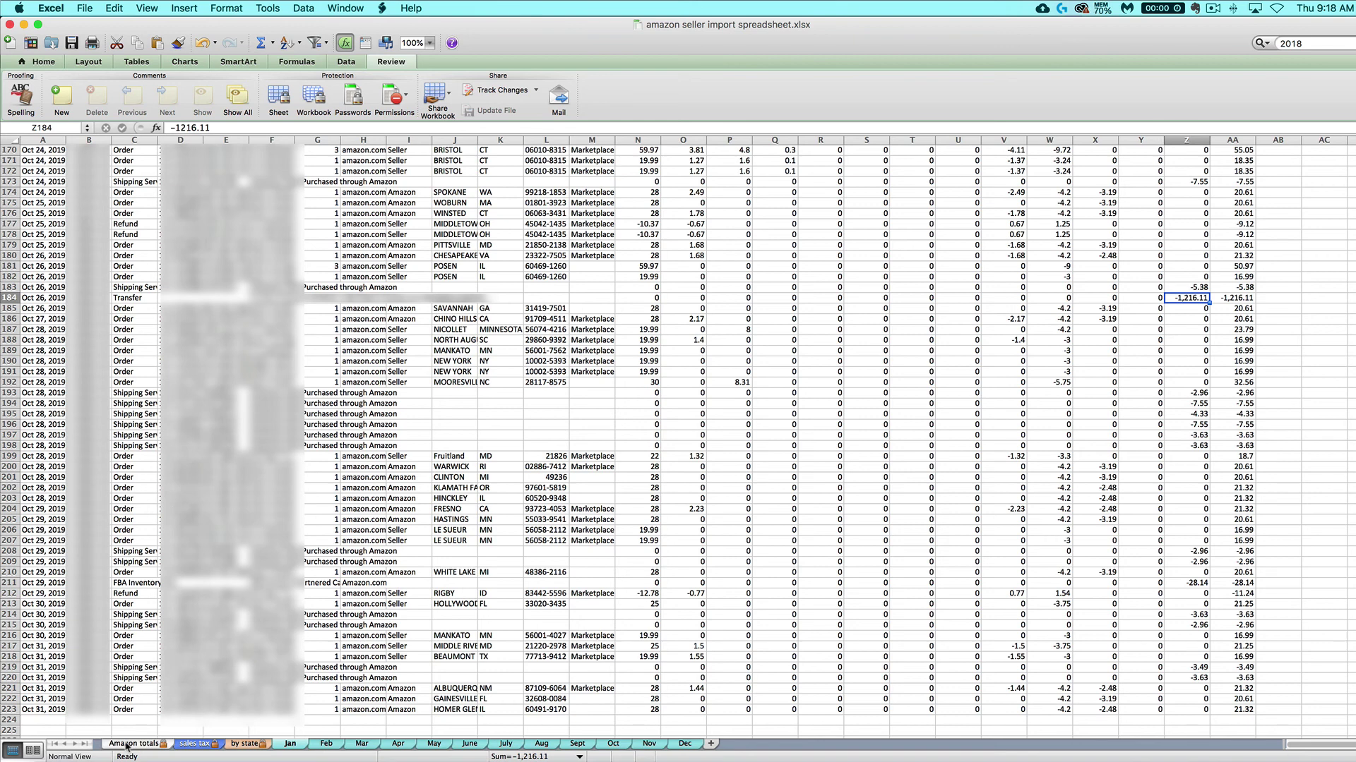
pyautogui.click(127, 743)
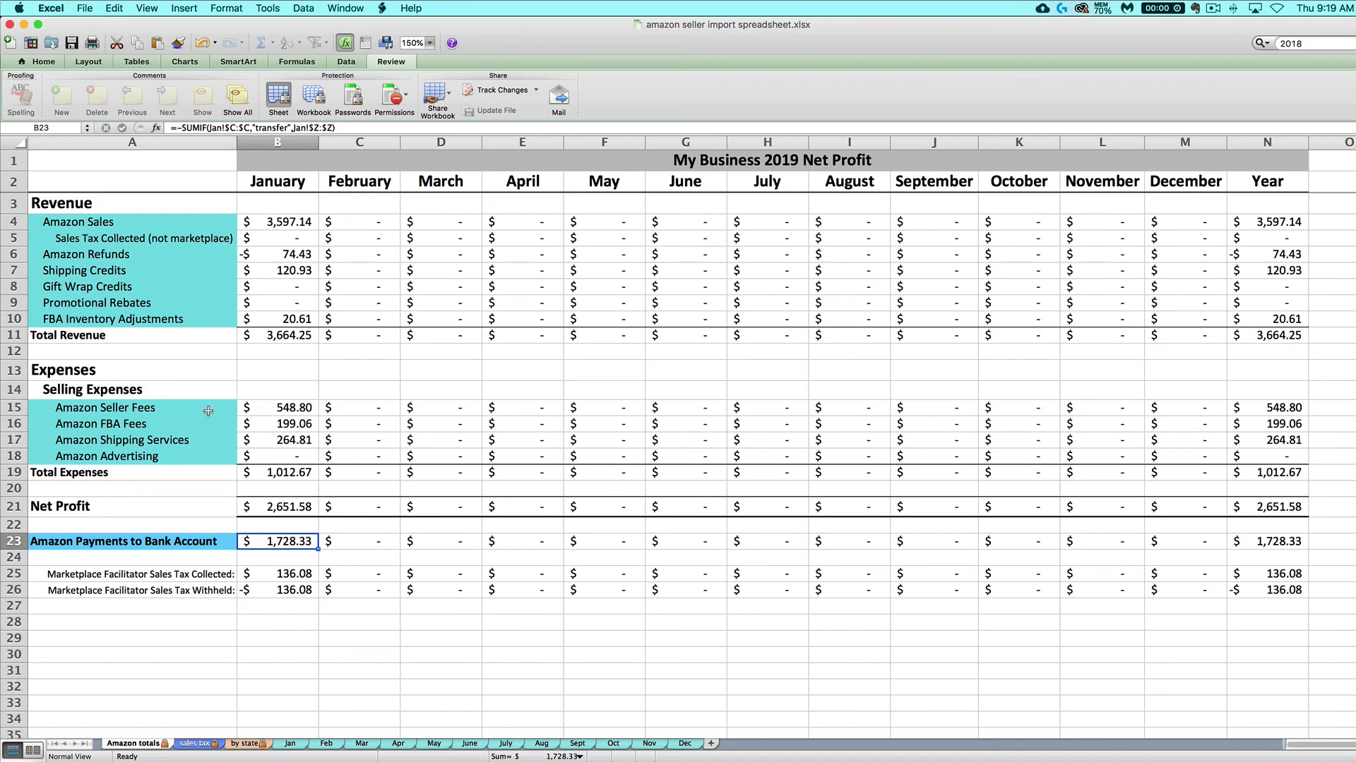
pyautogui.click(276, 415)
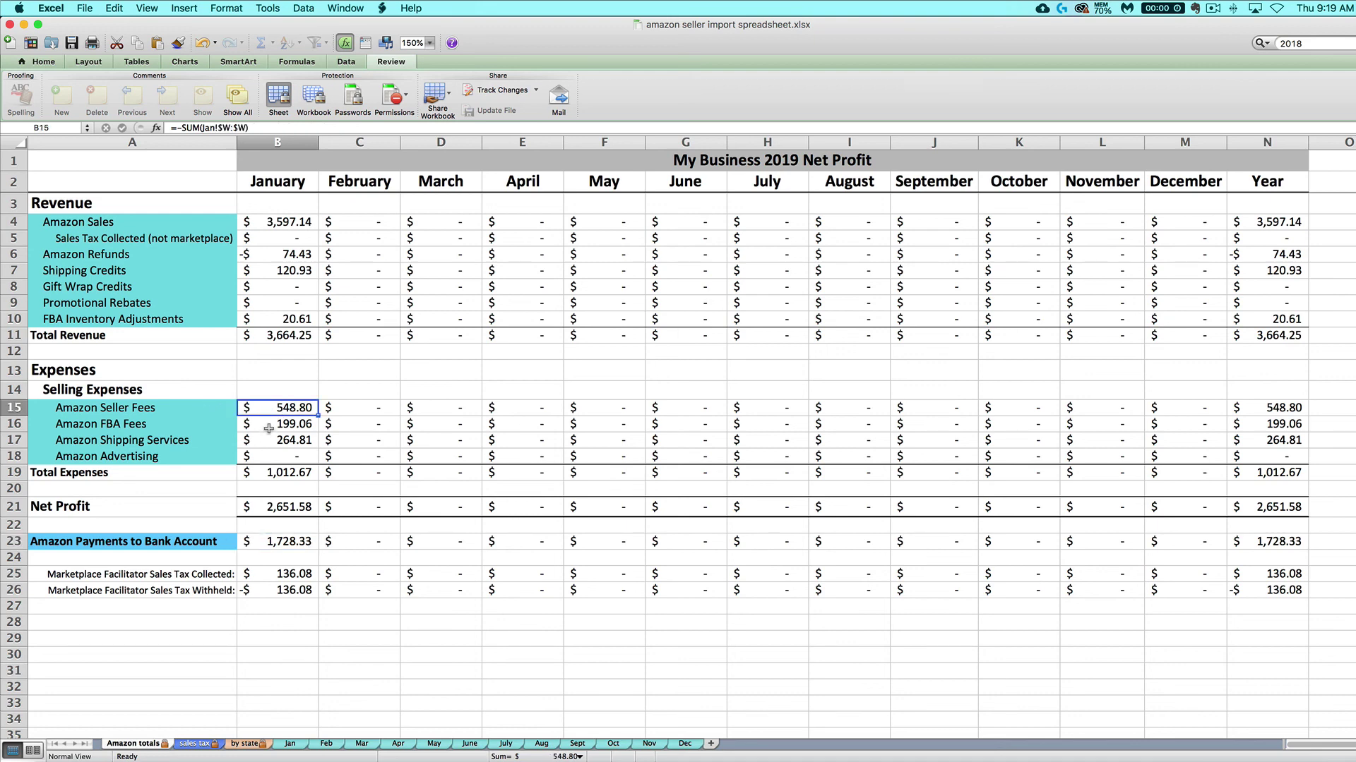
pyautogui.click(269, 430)
pyautogui.click(264, 442)
pyautogui.click(256, 456)
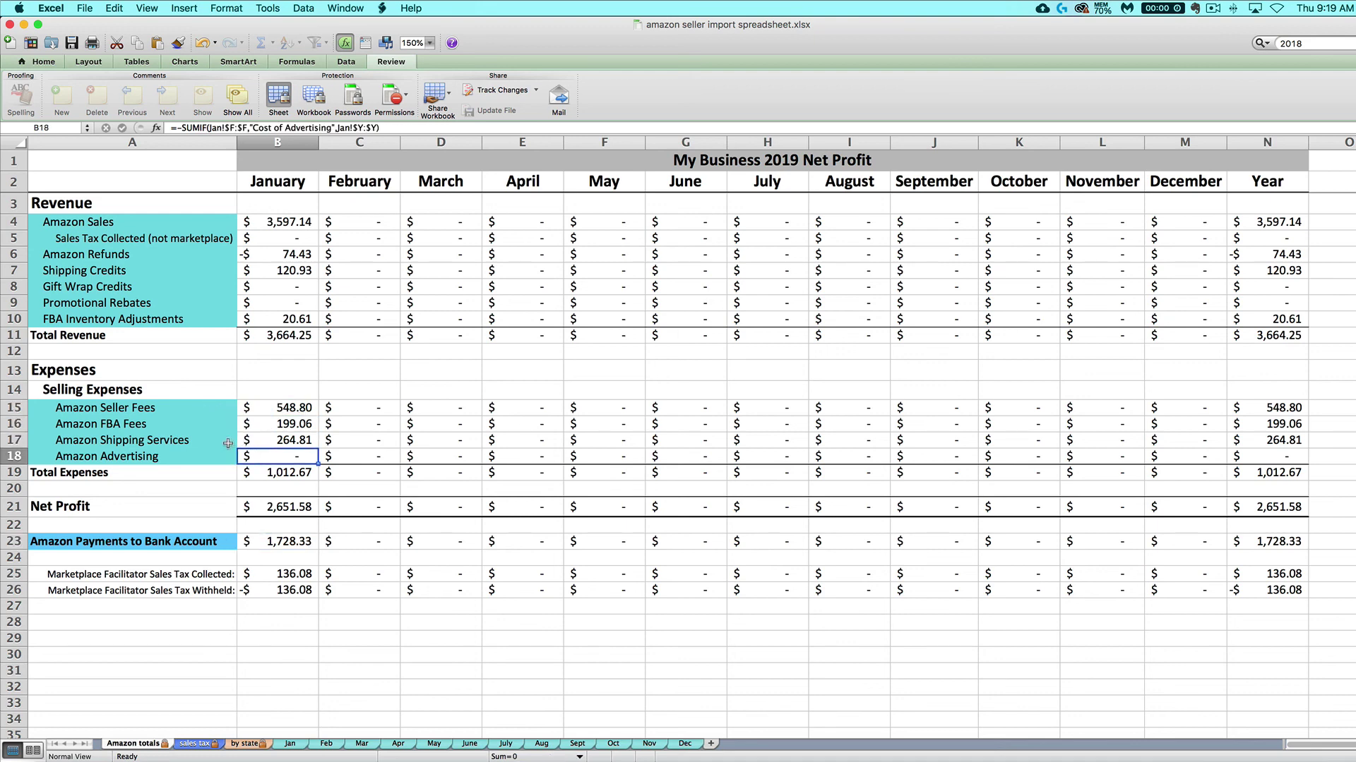